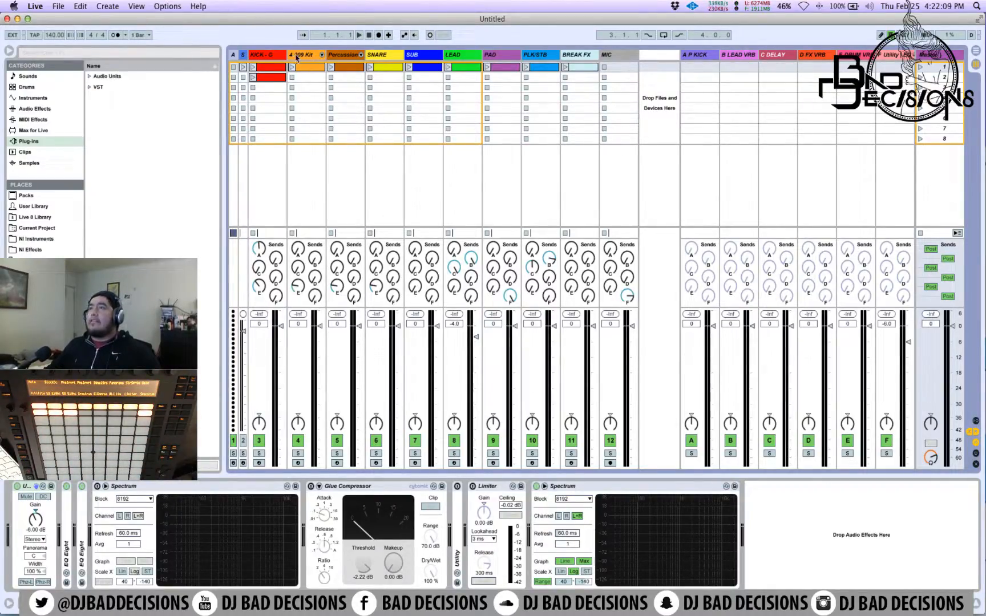
Open the Maschine 2 plug-in editor inside the 909 Kit drum rack on the 4 909 Kit track.
{"action": "left_click", "coordinate": [315, 57]}
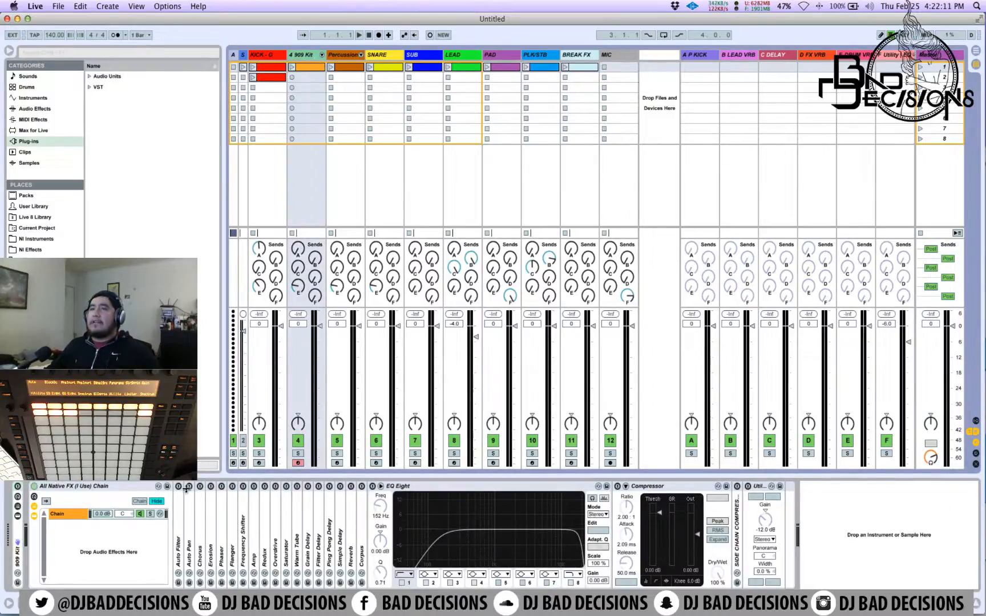
{"action": "double_click", "coordinate": [21, 562]}
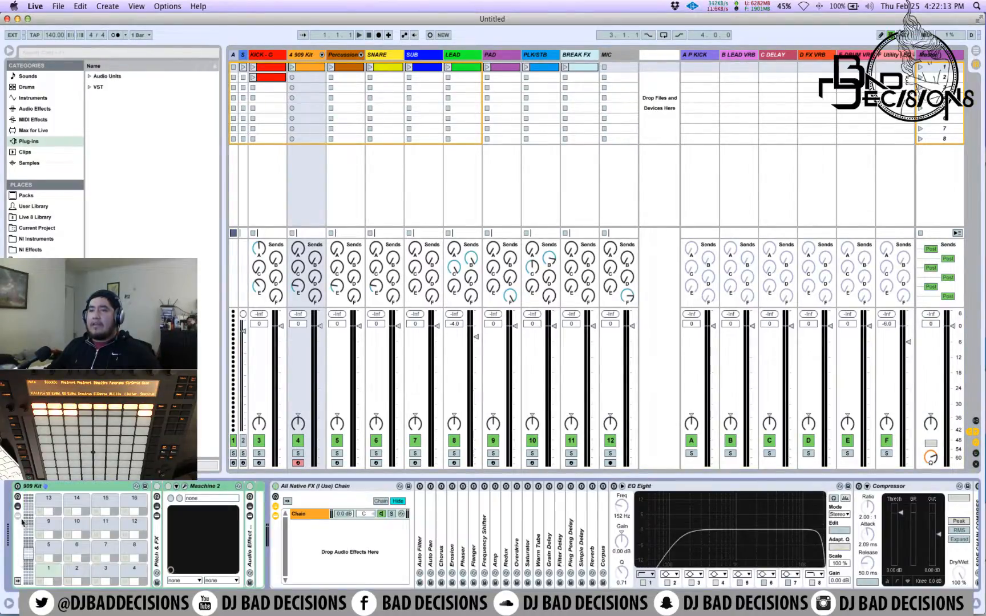
{"action": "left_click", "coordinate": [18, 487]}
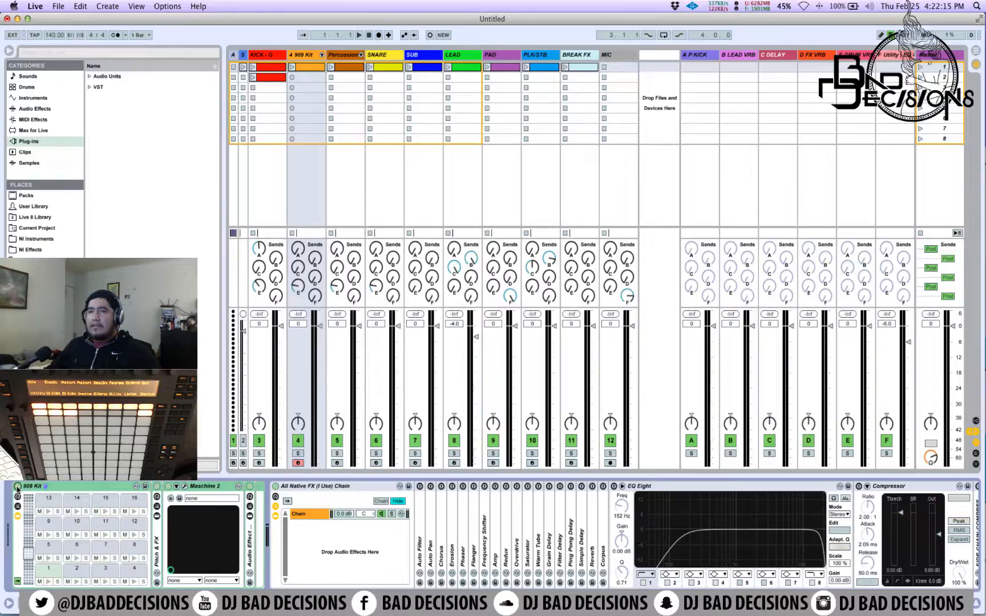
{"action": "left_click", "coordinate": [184, 487]}
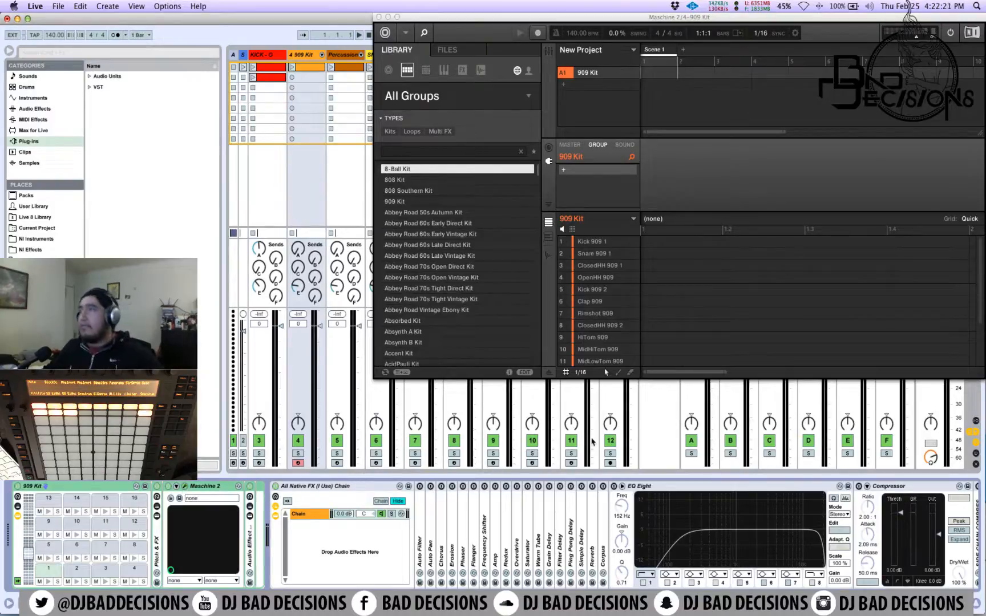
Filter the Maschine group library to Produced Kit and load Soul One Kit after trying Funkc Kit.
{"action": "left_click", "coordinate": [399, 131]}
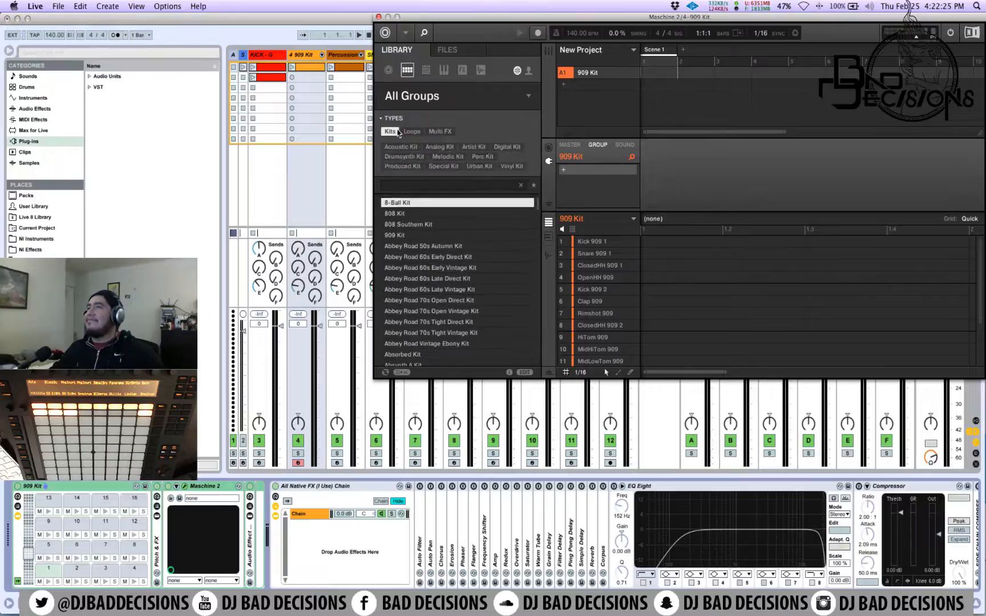
{"action": "left_click", "coordinate": [417, 166]}
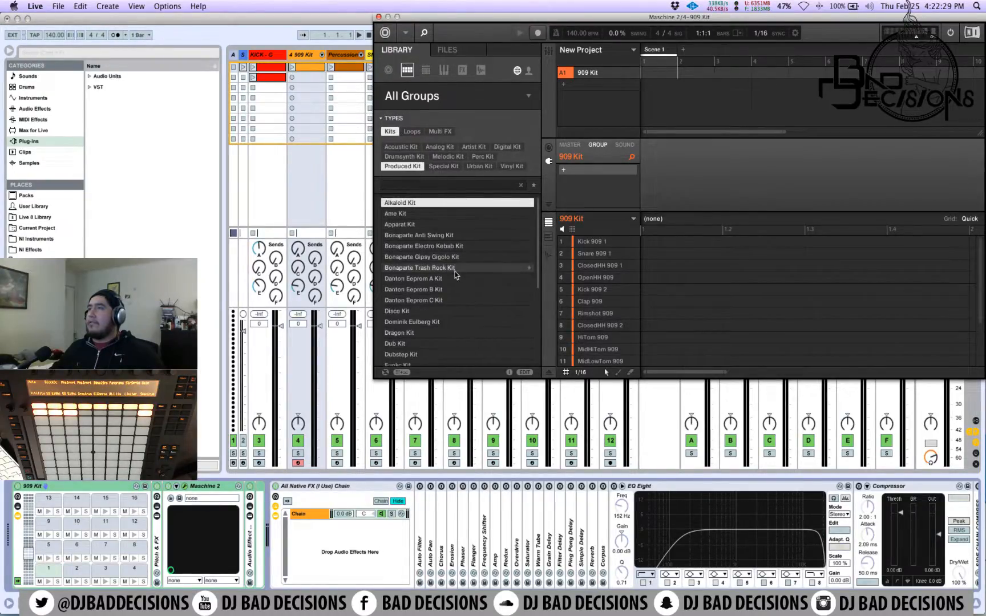
{"action": "scroll", "coordinate": [452, 278], "scroll_direction": "down", "scroll_amount": 5}
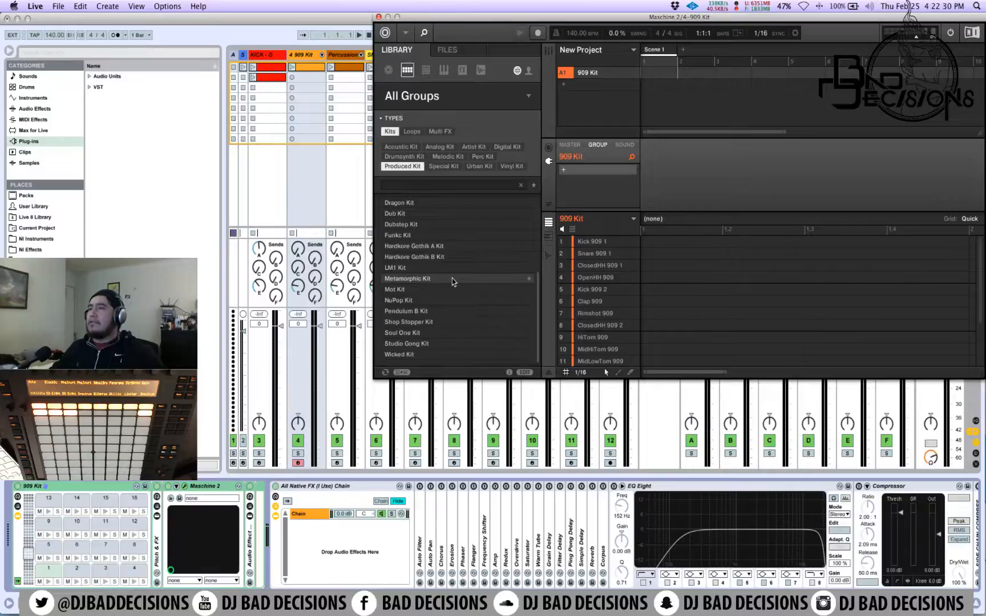
{"action": "double_click", "coordinate": [440, 235]}
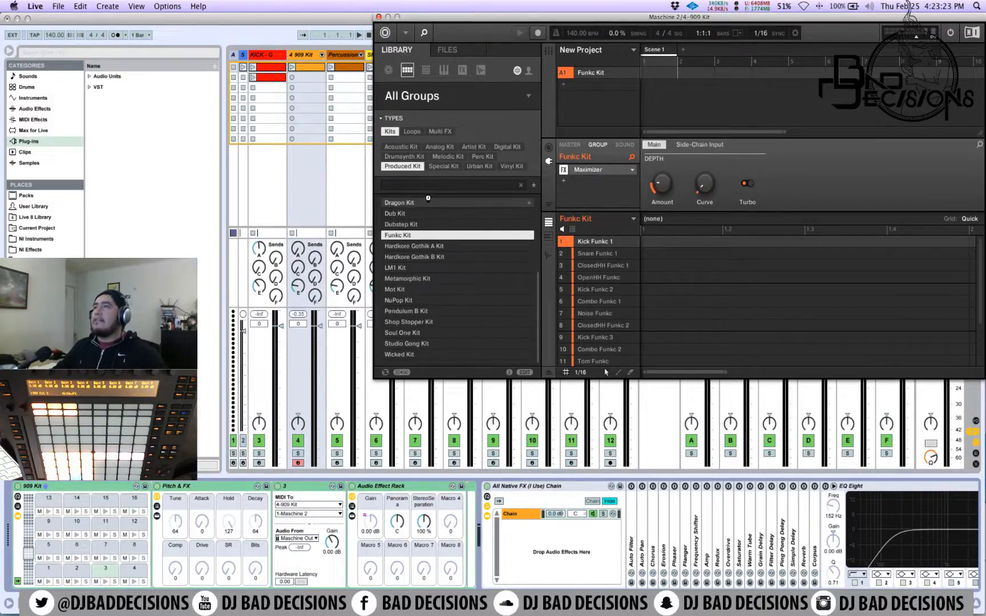
{"action": "left_click", "coordinate": [444, 333]}
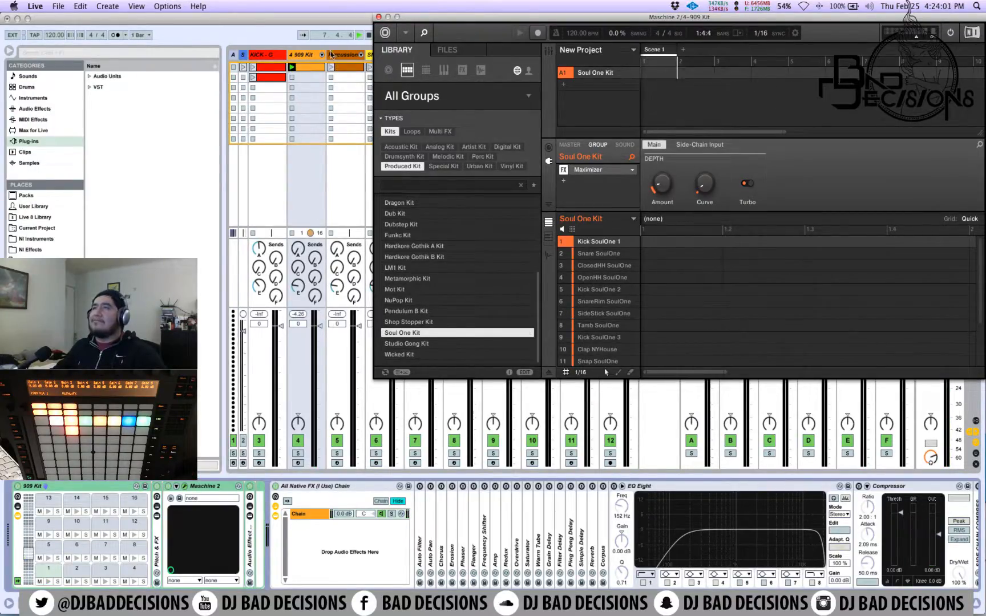
Open the drum clip in an enlarged note editor and quantize the four row 7 notes in bar 4.
{"action": "double_click", "coordinate": [306, 67]}
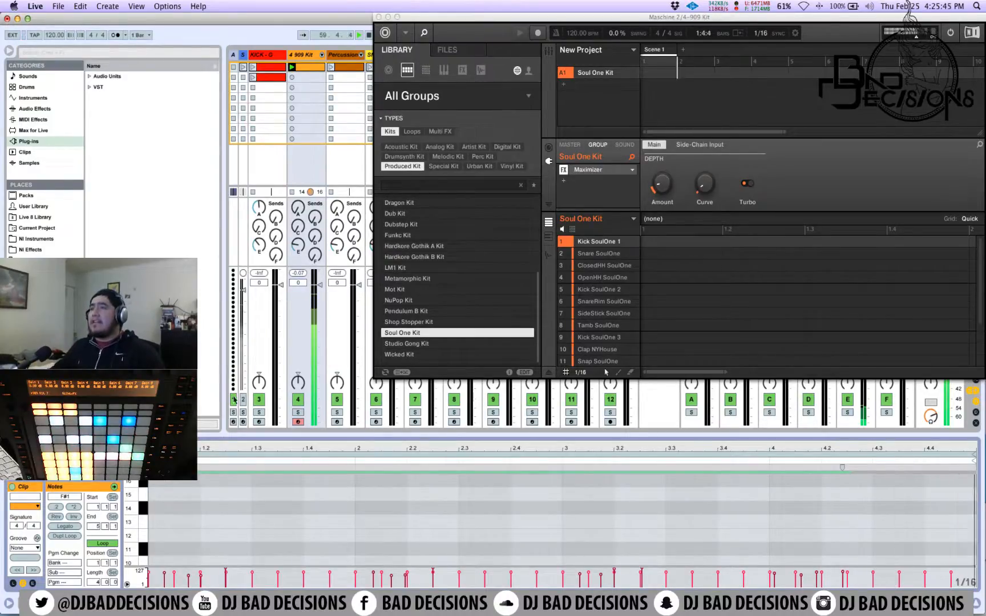
{"action": "left_click_drag", "start_coordinate": [234, 436], "coordinate": [244, 334]}
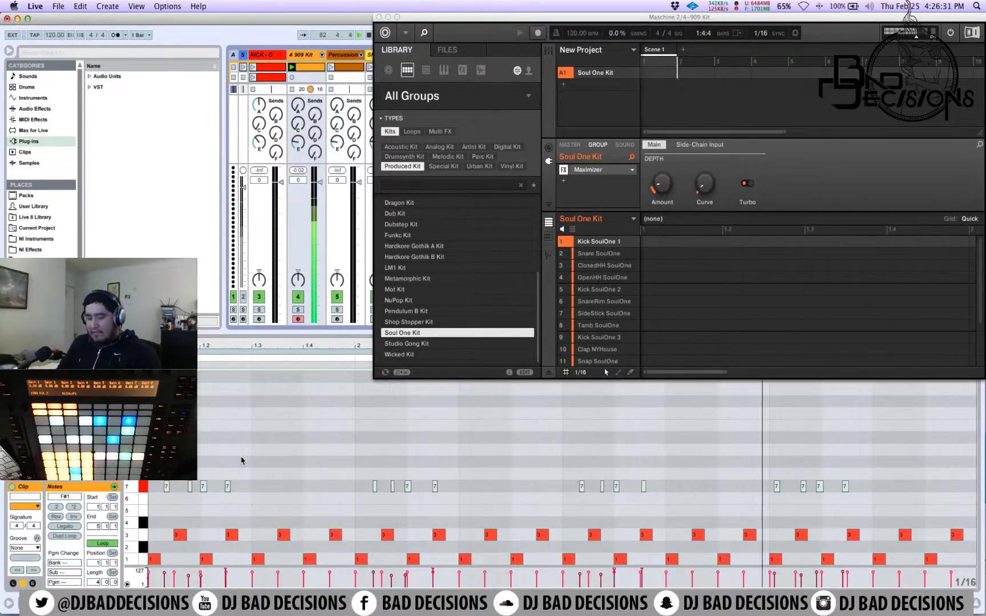
{"action": "double_click", "coordinate": [775, 462]}
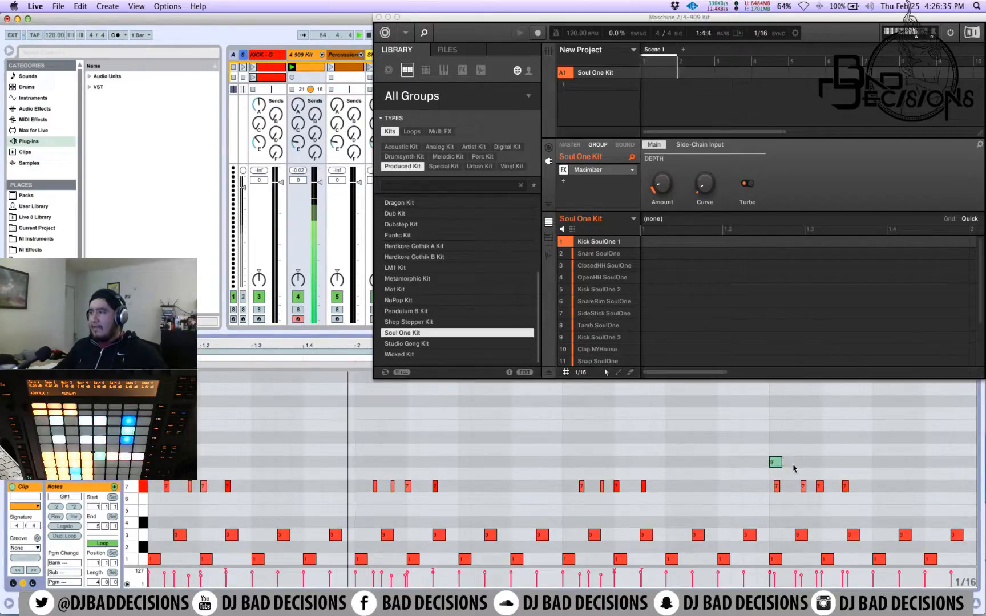
{"action": "key", "text": "Delete"}
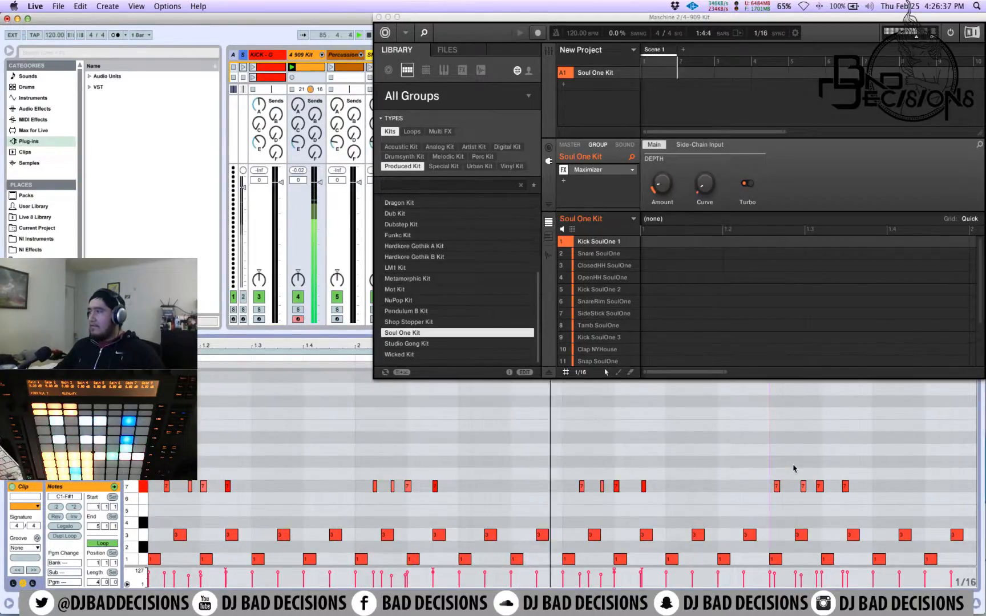
{"action": "left_click_drag", "start_coordinate": [771, 476], "coordinate": [895, 495]}
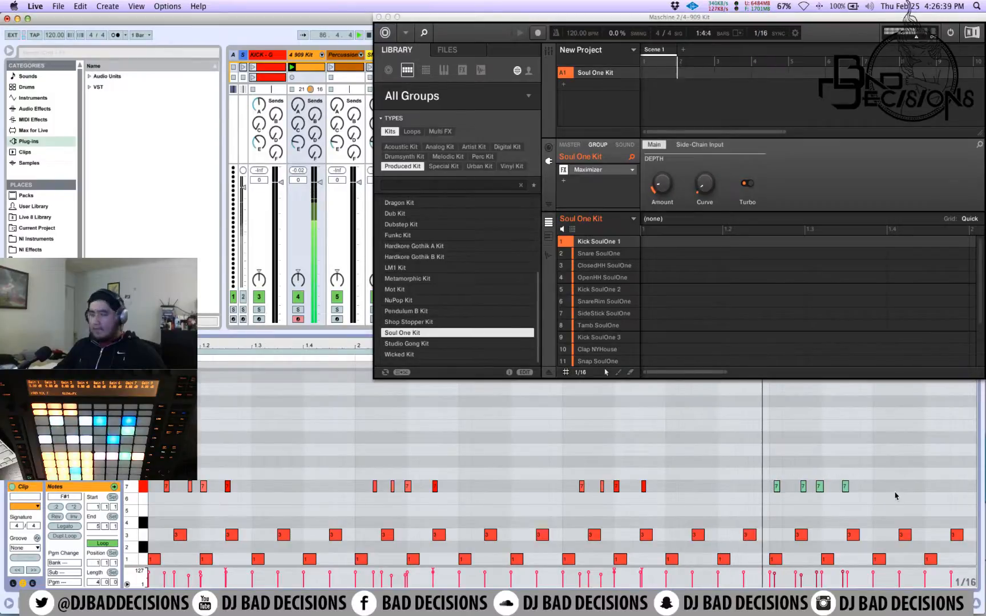
{"action": "key", "text": "super+u"}
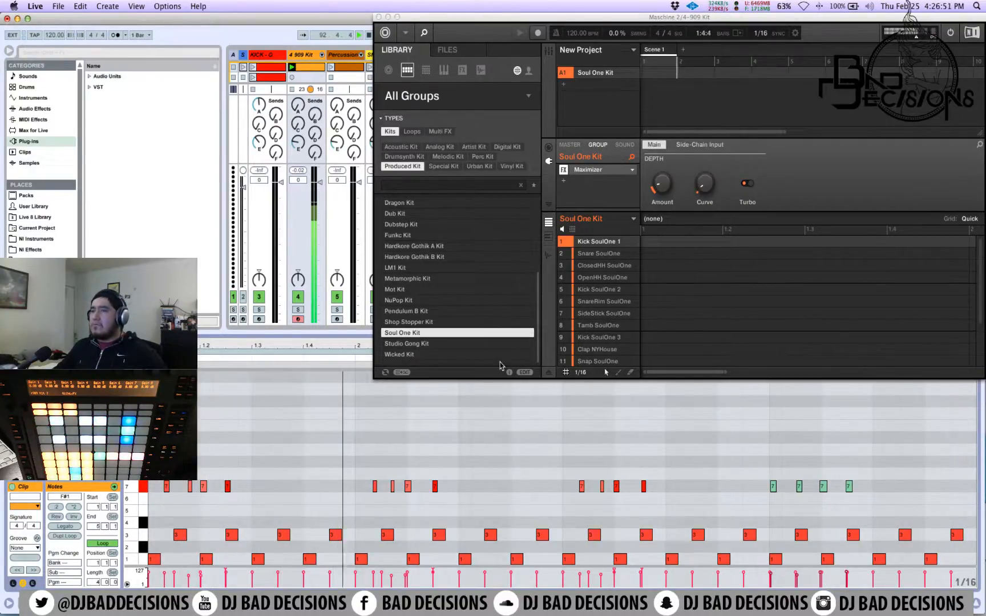
Close the Maschine window and open the Serum editor on the LEAD track.
{"action": "left_click", "coordinate": [378, 17]}
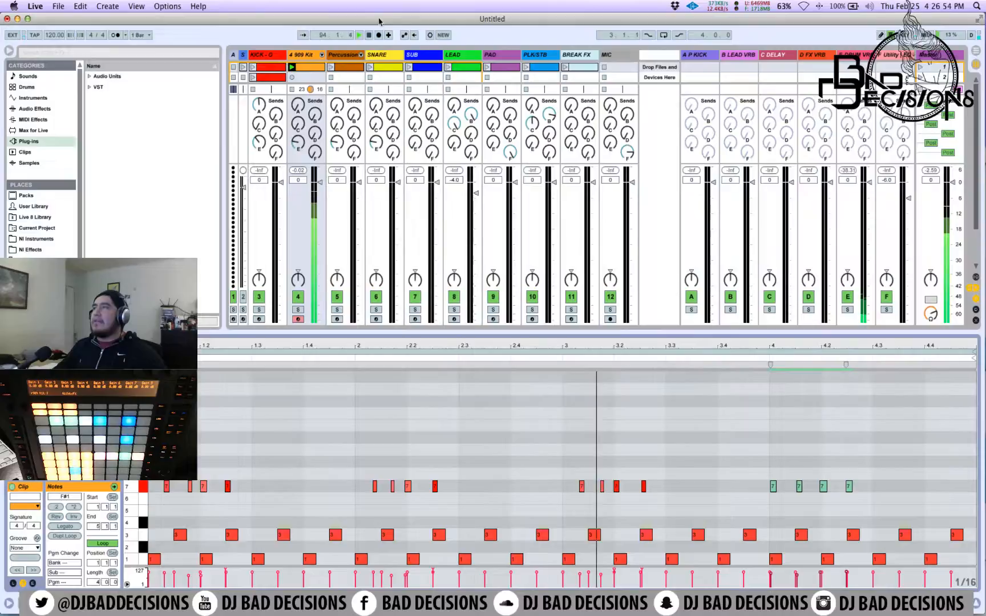
{"action": "left_click", "coordinate": [465, 55]}
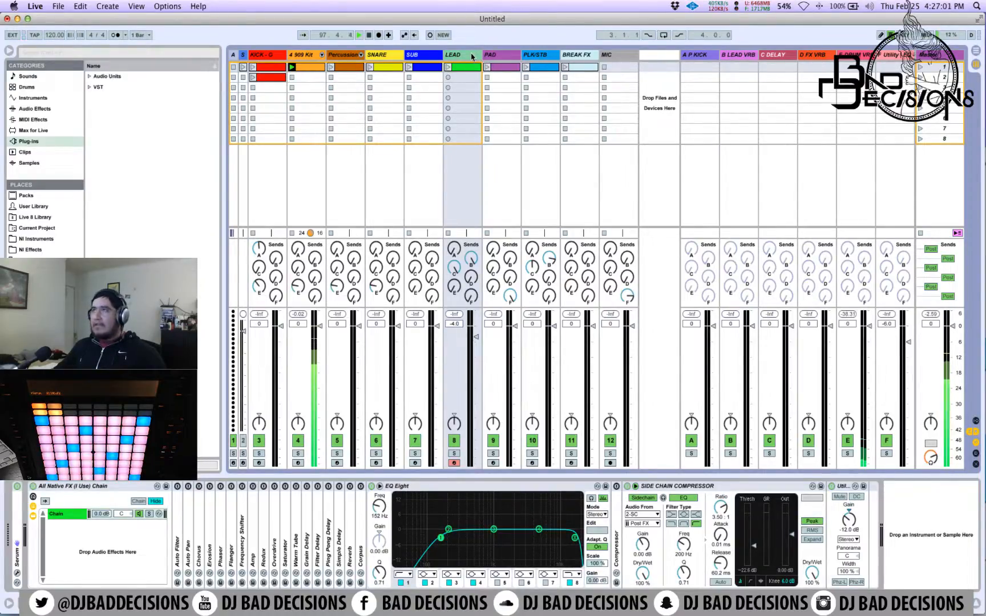
{"action": "double_click", "coordinate": [17, 532]}
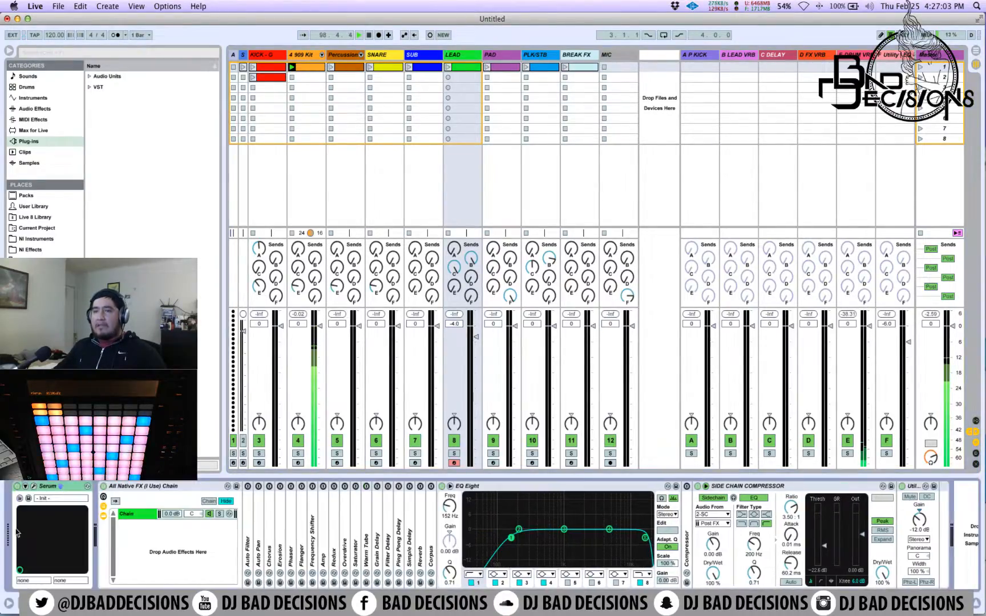
{"action": "left_click", "coordinate": [34, 487]}
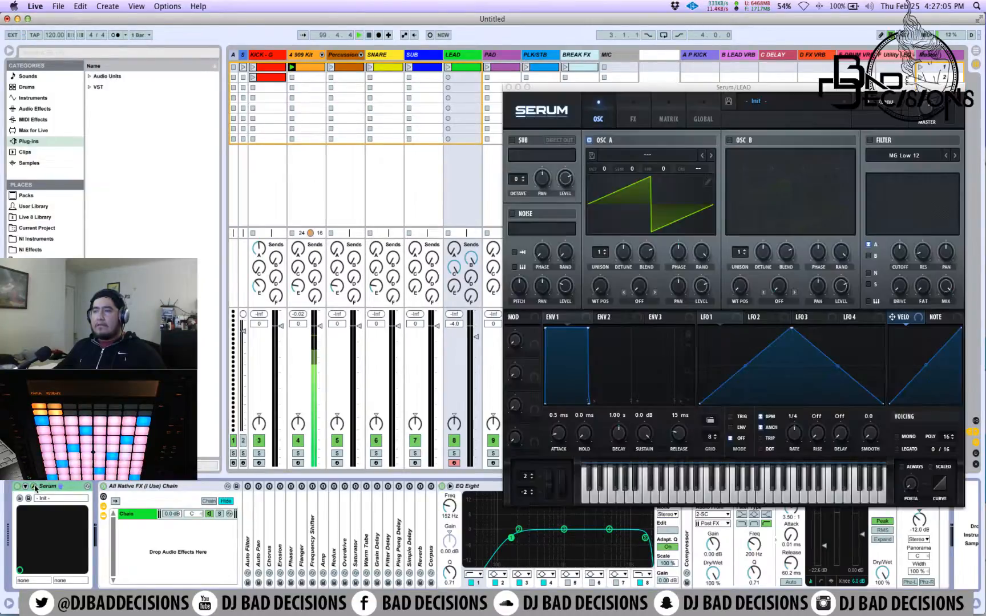
Load the preset BA Talk Wobz [ADWR] from Serum's Bass category.
{"action": "left_click", "coordinate": [824, 111]}
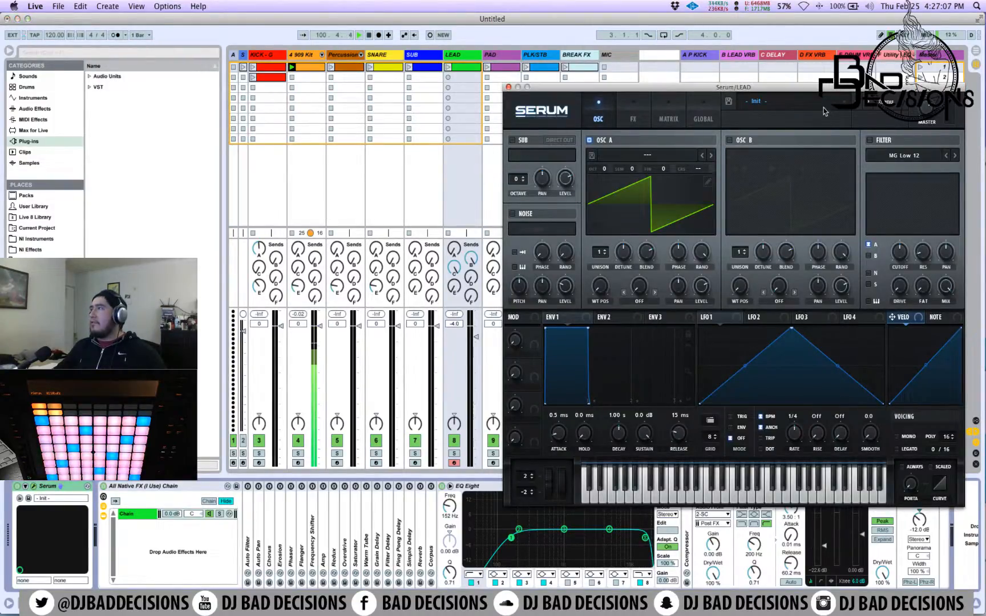
{"action": "left_click", "coordinate": [824, 105]}
{"action": "mouse_move", "coordinate": [819, 119]}
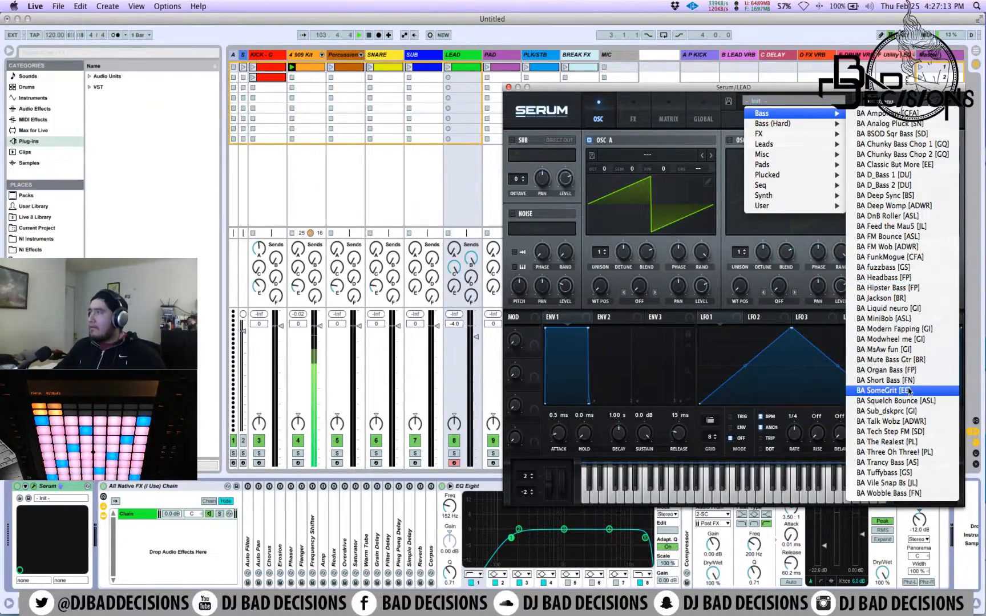
{"action": "left_click", "coordinate": [917, 421]}
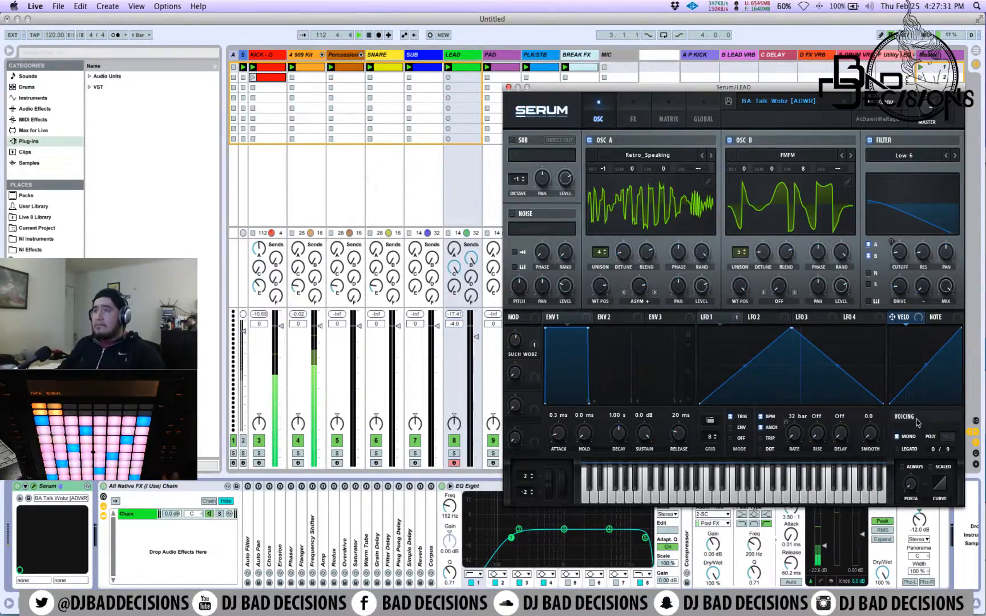
Stop and deactivate the KICK - G track, and shrink its column to minimum width.
{"action": "left_click", "coordinate": [254, 89]}
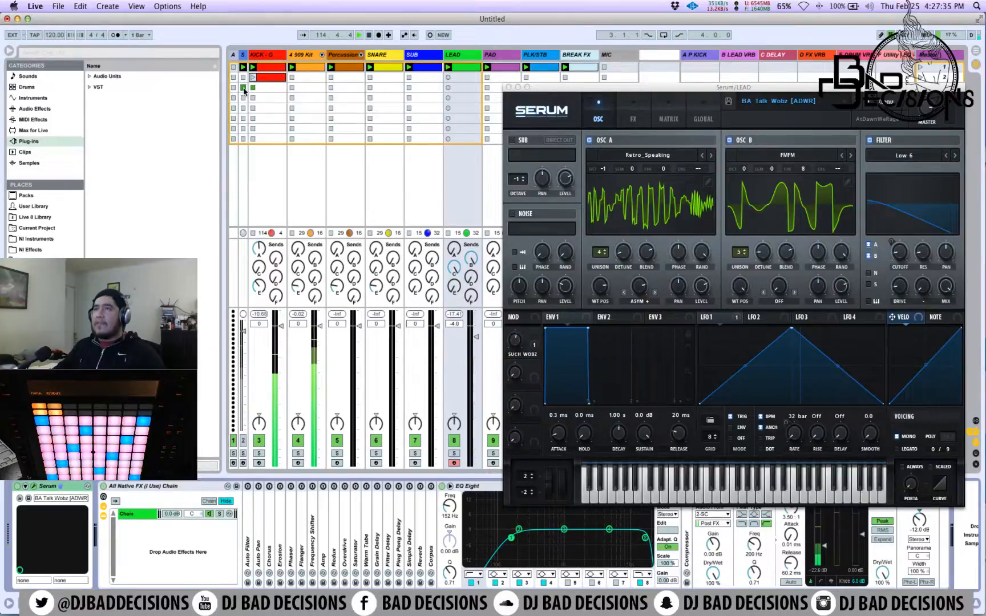
{"action": "left_click", "coordinate": [258, 463]}
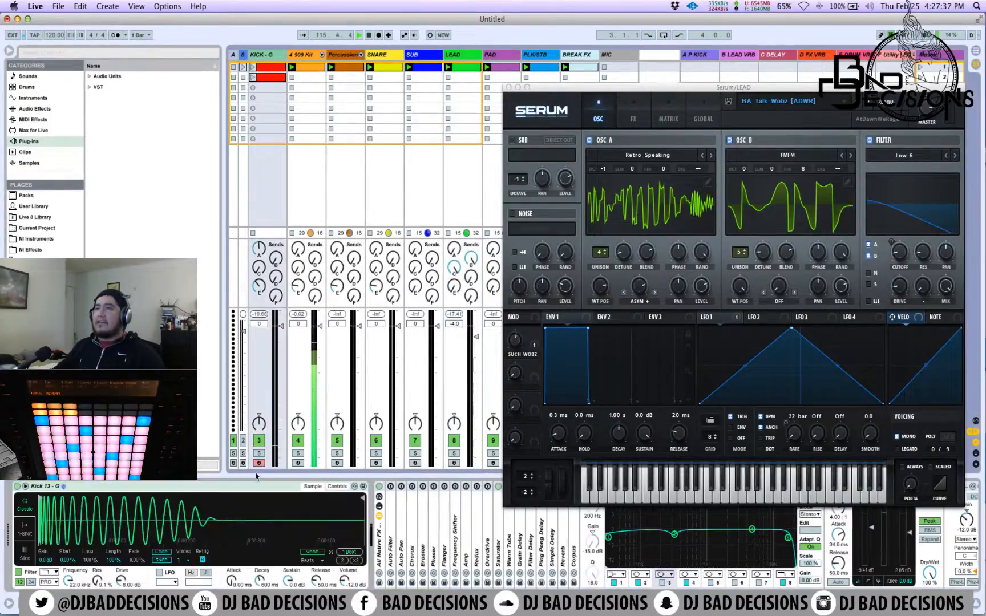
{"action": "left_click", "coordinate": [258, 442]}
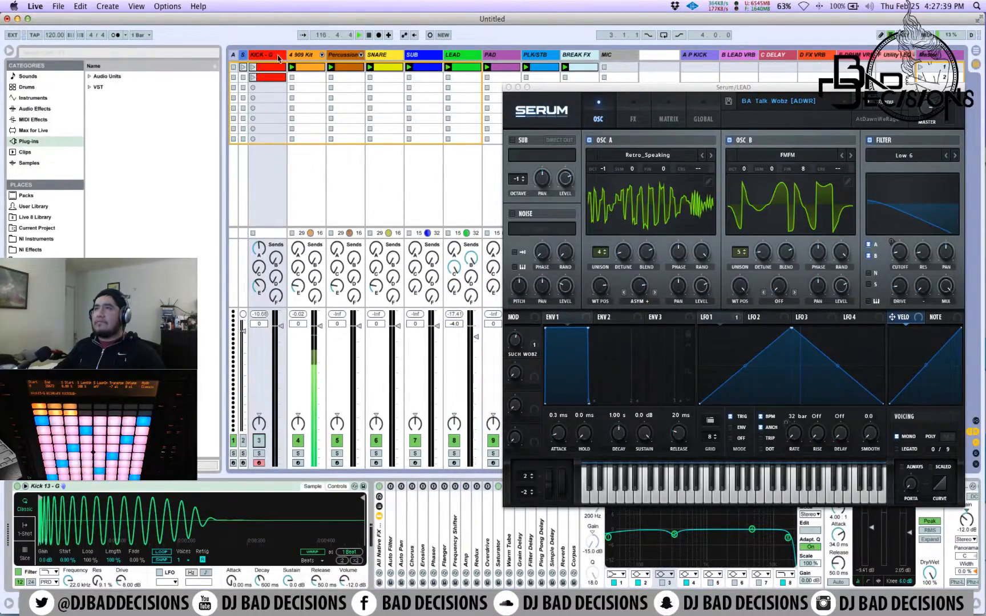
{"action": "left_click_drag", "start_coordinate": [283, 57], "coordinate": [253, 55]}
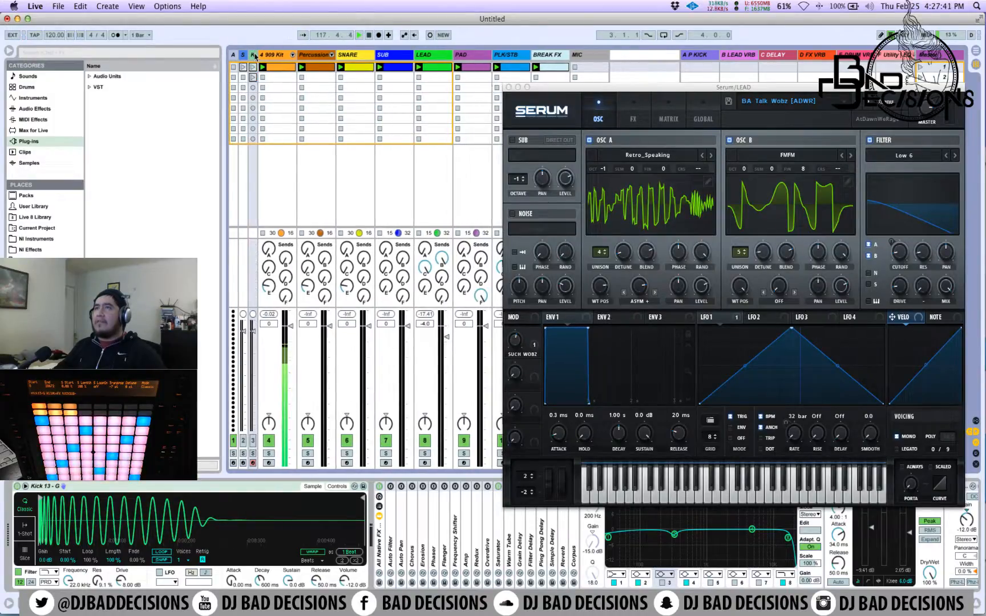
Rename the 4 909 Kit track as DRUMS.
{"action": "left_click", "coordinate": [273, 59]}
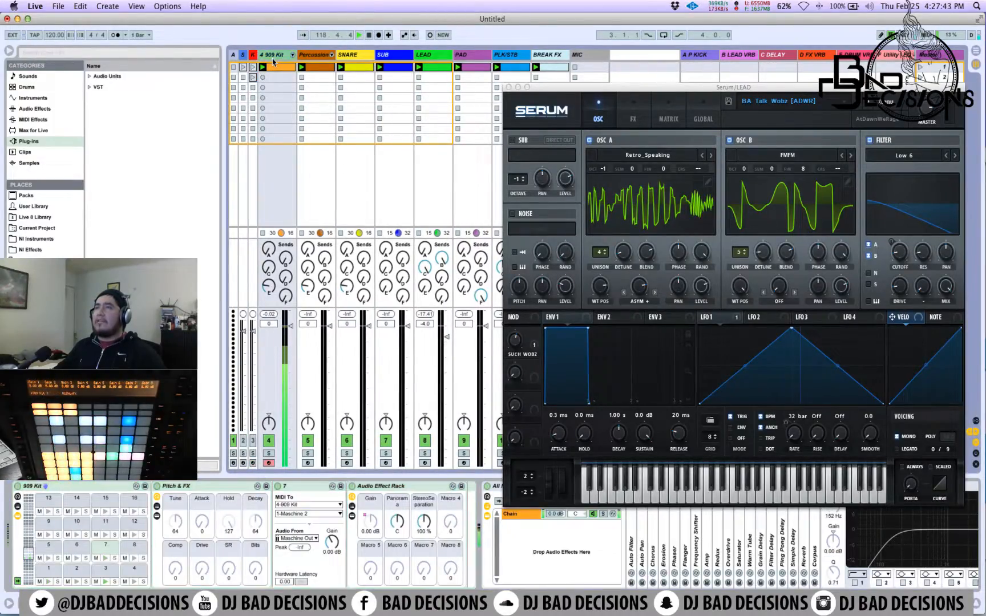
{"action": "type", "text": "DRUMS"}
{"action": "key", "text": "Return"}
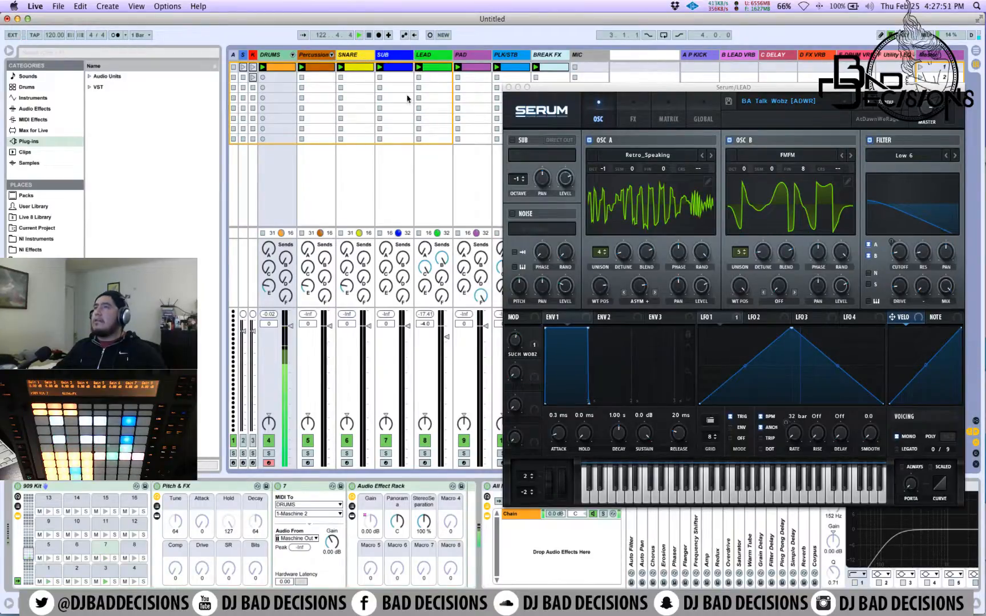
Move the Serum window off the master track, stop all clips and relaunch only the first DRUMS clip.
{"action": "left_click_drag", "start_coordinate": [731, 88], "coordinate": [535, 166]}
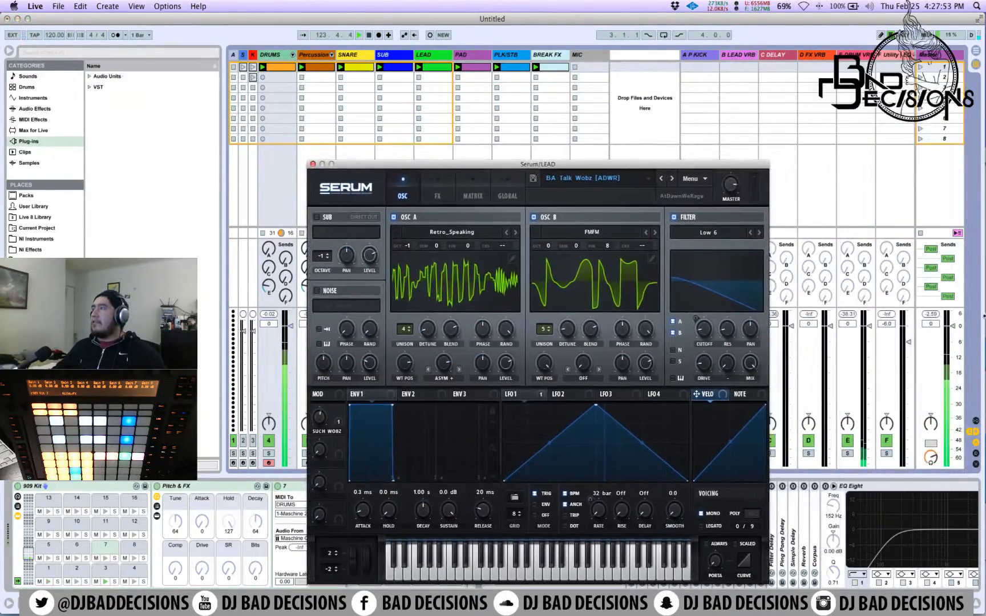
{"action": "left_click", "coordinate": [920, 236]}
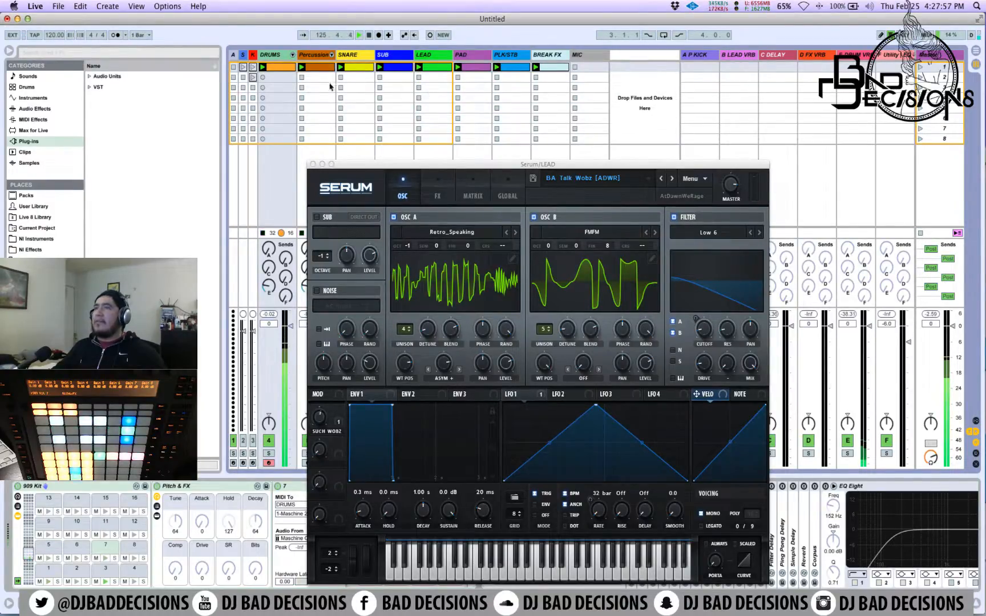
{"action": "left_click", "coordinate": [264, 67]}
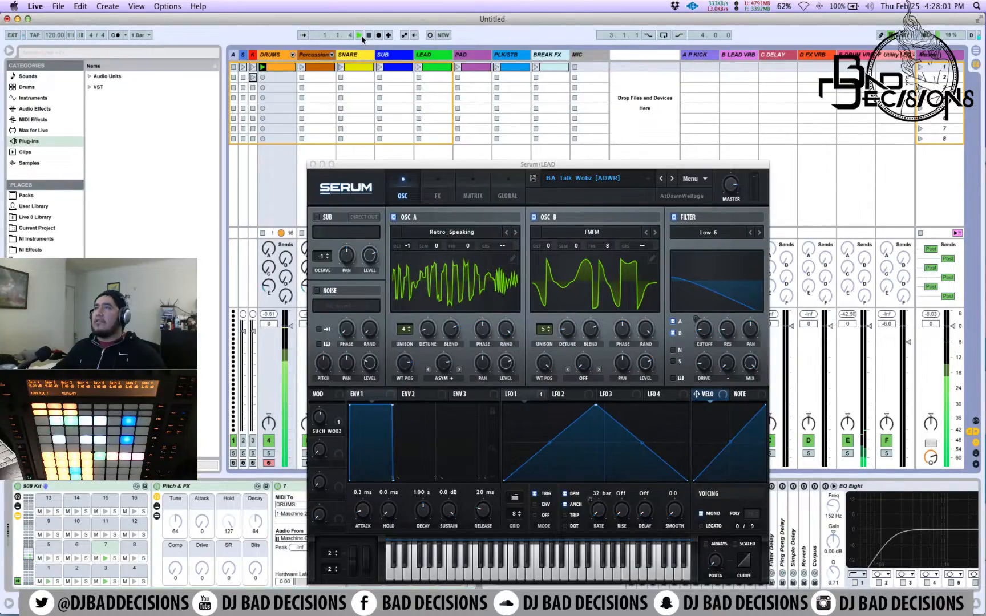
Delete the first-scene clips on the LEAD, SUB, SNARE, Percussion, PAD, PLK/STB and BREAK FX tracks.
{"action": "left_click", "coordinate": [432, 68]}
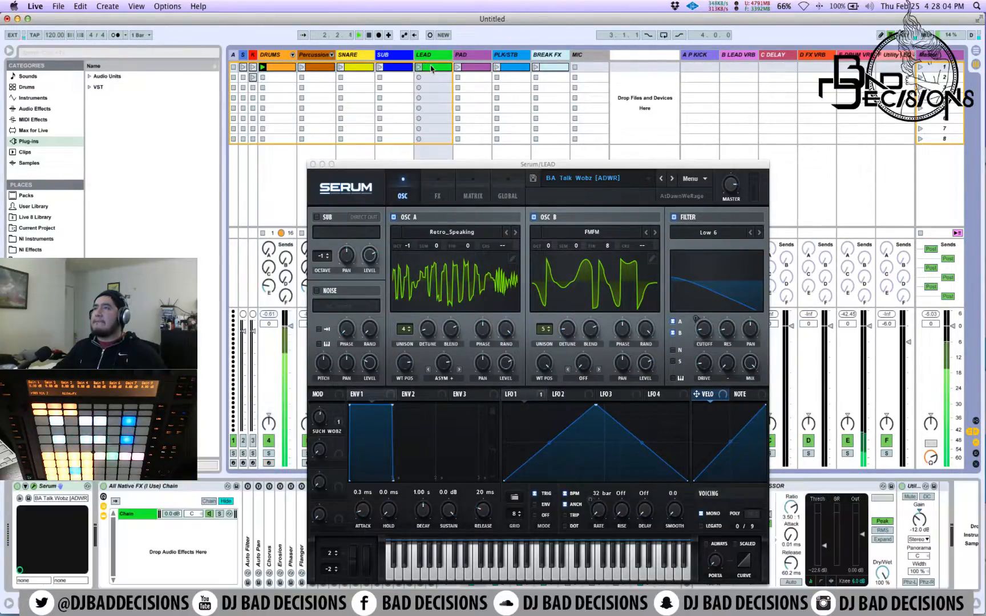
{"action": "key", "text": "Delete"}
{"action": "left_click", "coordinate": [388, 69]}
{"action": "key", "text": "Delete"}
{"action": "left_click", "coordinate": [360, 70]}
{"action": "key", "text": "Delete"}
{"action": "left_click", "coordinate": [313, 70]}
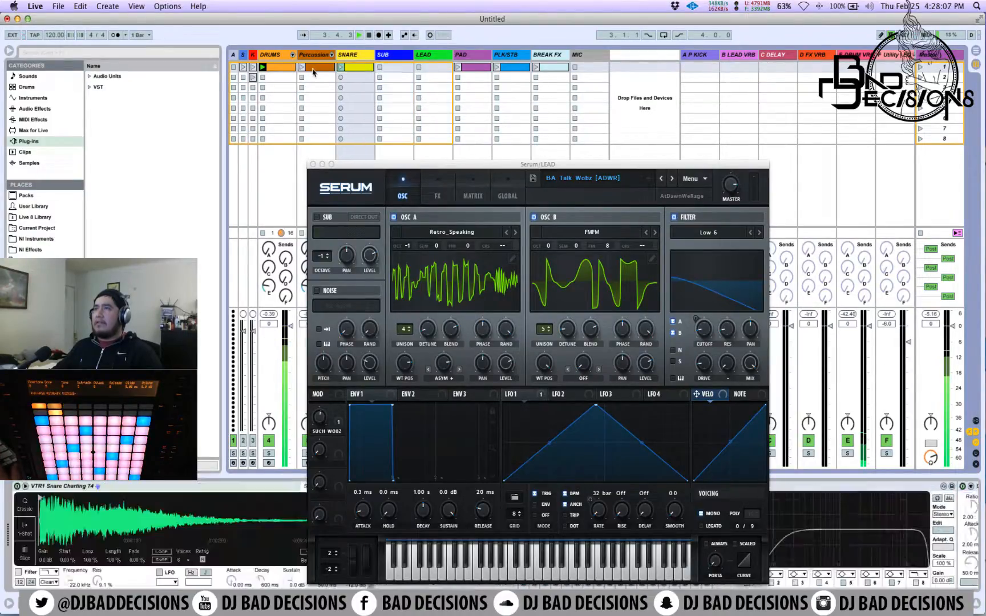
{"action": "key", "text": "Delete"}
{"action": "left_click", "coordinate": [480, 69]}
{"action": "key", "text": "Delete"}
{"action": "left_click", "coordinate": [520, 68]}
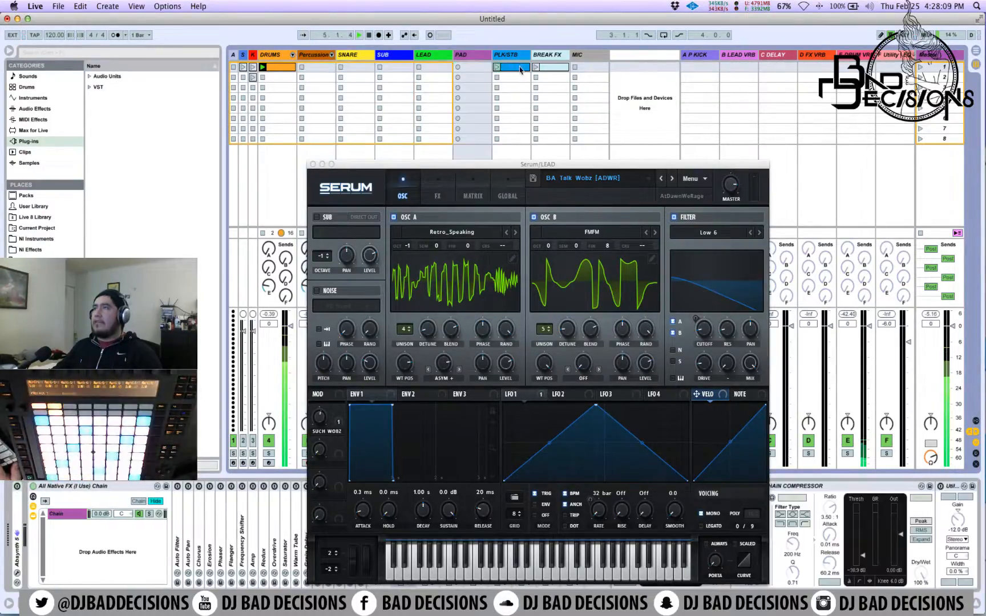
{"action": "key", "text": "Delete"}
{"action": "left_click", "coordinate": [551, 67]}
{"action": "key", "text": "Delete"}
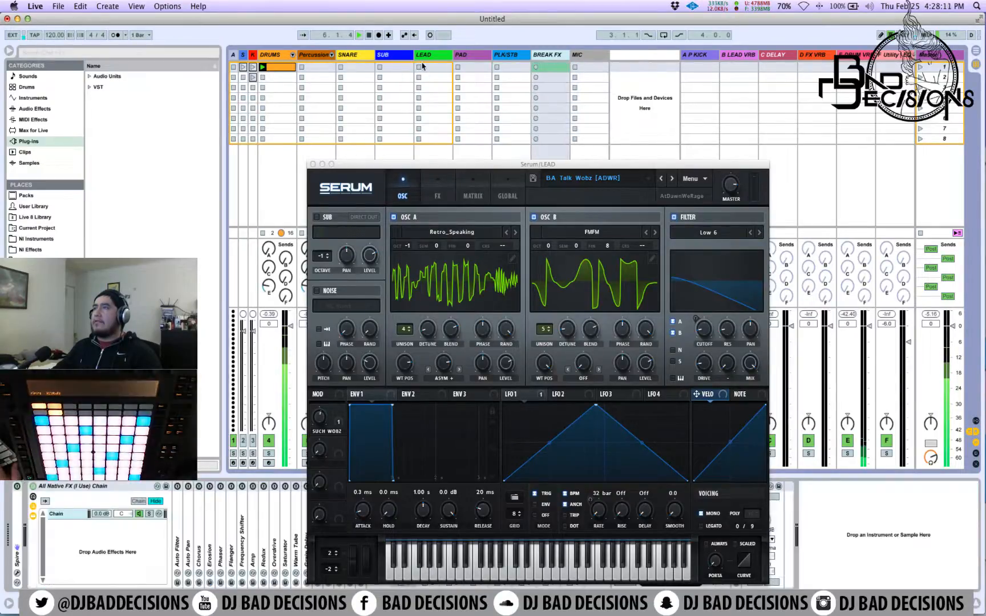
Move the Serum window off the LEAD track and rename that track as BASS.
{"action": "left_click", "coordinate": [422, 66]}
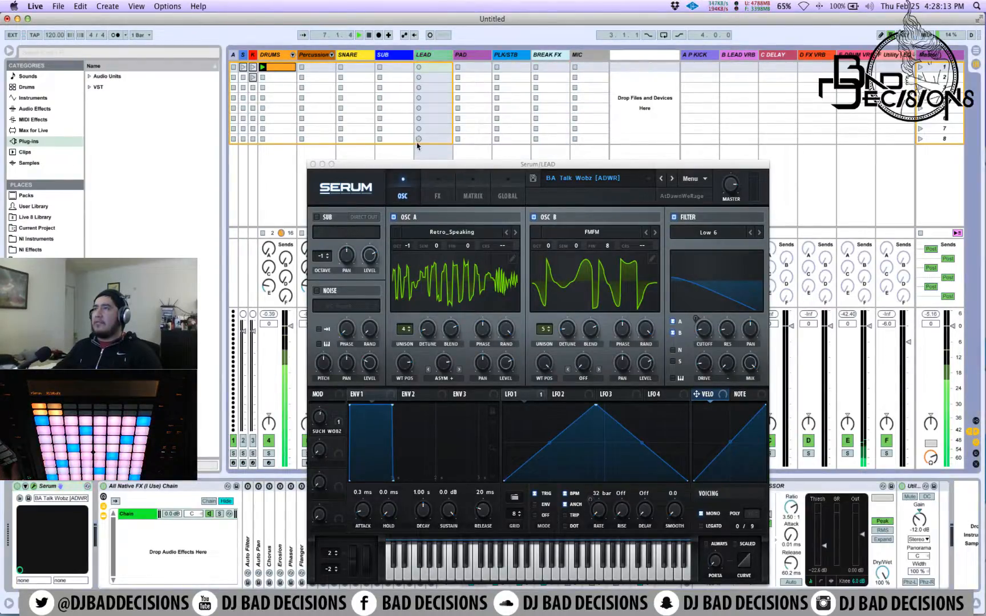
{"action": "left_click_drag", "start_coordinate": [402, 165], "coordinate": [642, 48]}
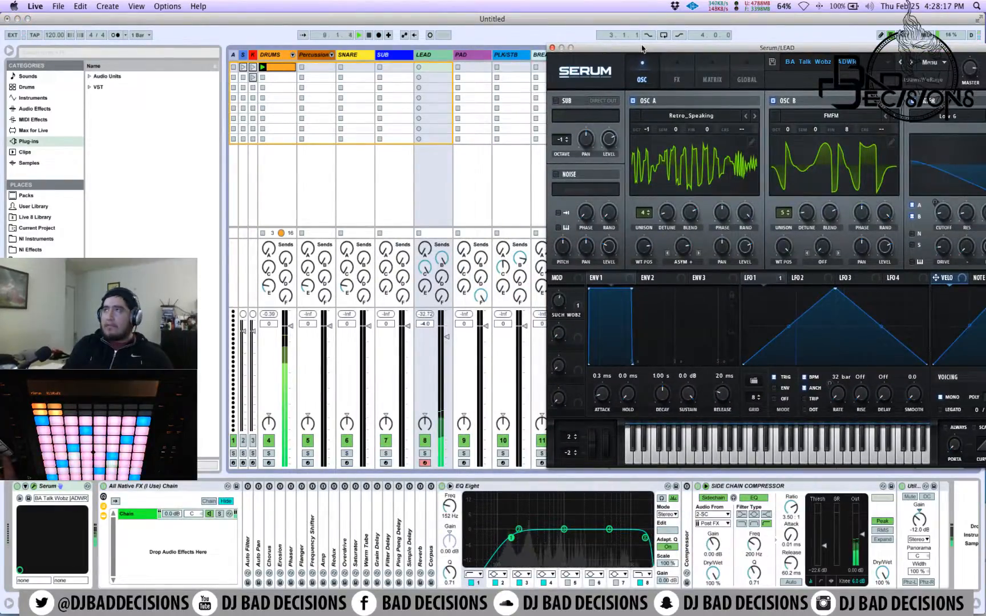
{"action": "left_click", "coordinate": [434, 64]}
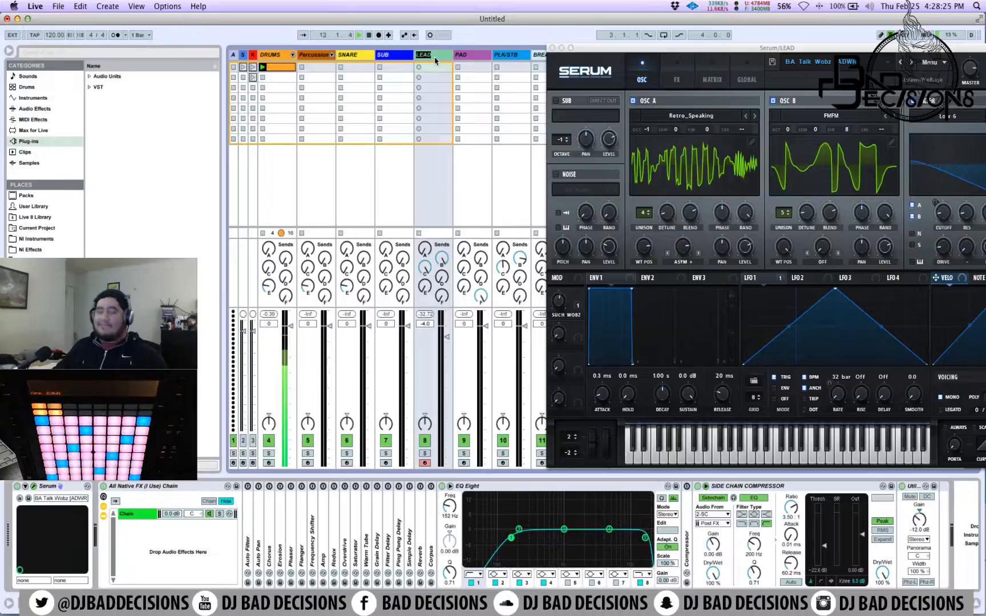
{"action": "type", "text": "ba"}
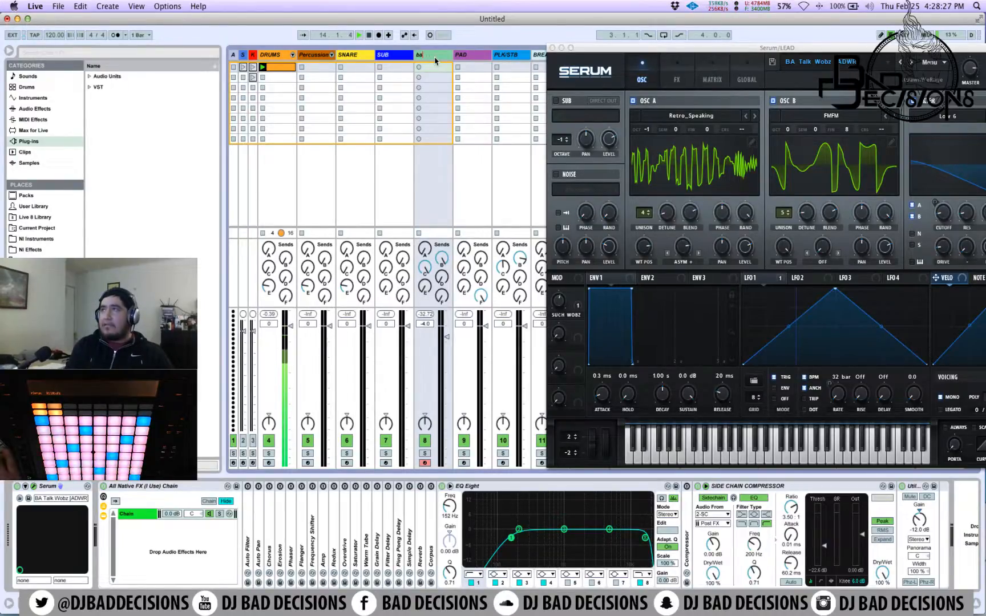
{"action": "type", "text": "ss"}
{"action": "key", "text": "Return"}
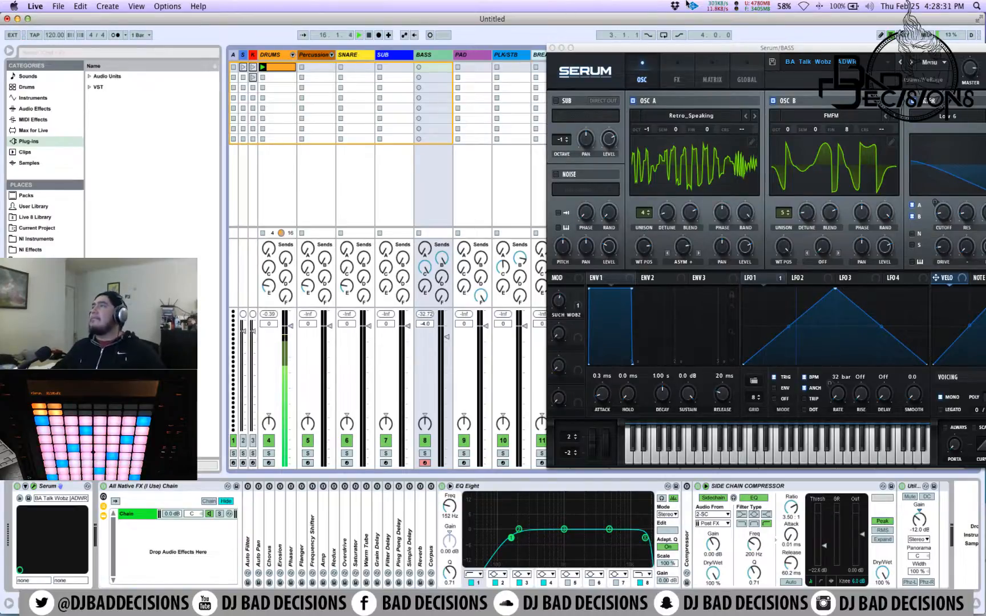
Step forward through the Serum bass presets on the BASS track and load BA D_Bass 2 [DU].
{"action": "left_click_drag", "start_coordinate": [722, 48], "coordinate": [665, 39]}
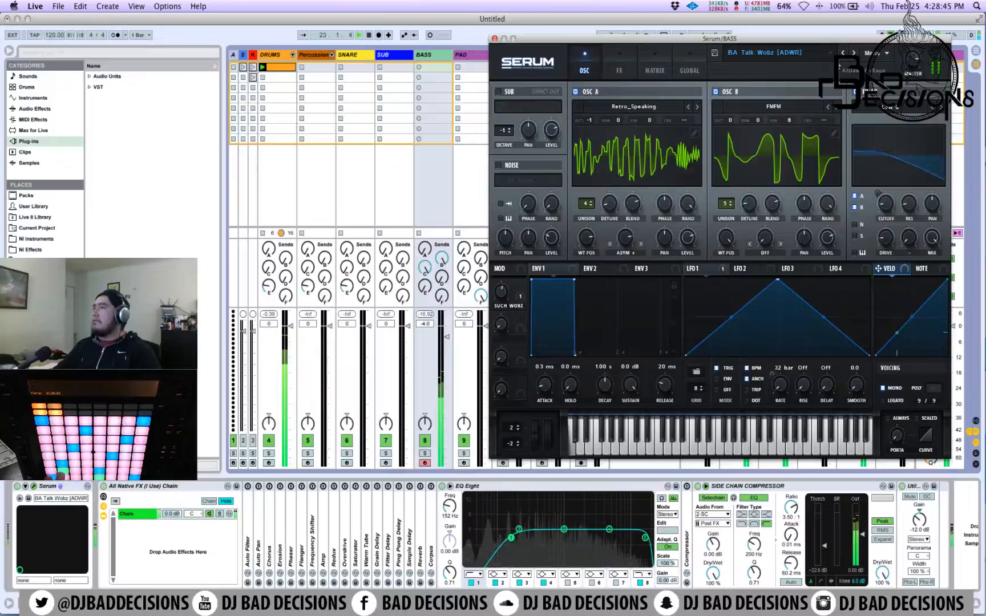
{"action": "left_click", "coordinate": [853, 52]}
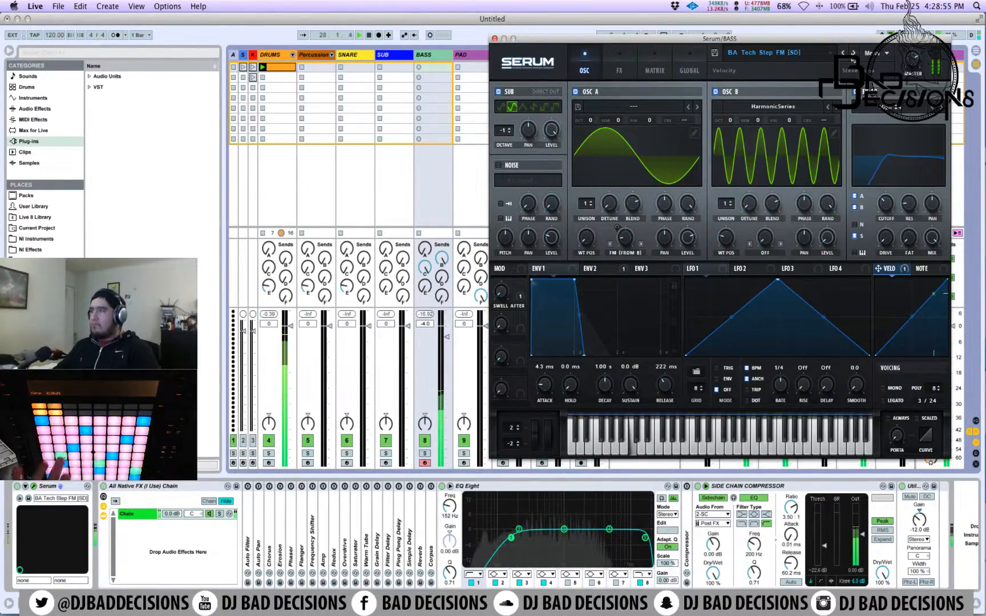
{"action": "left_click", "coordinate": [853, 53]}
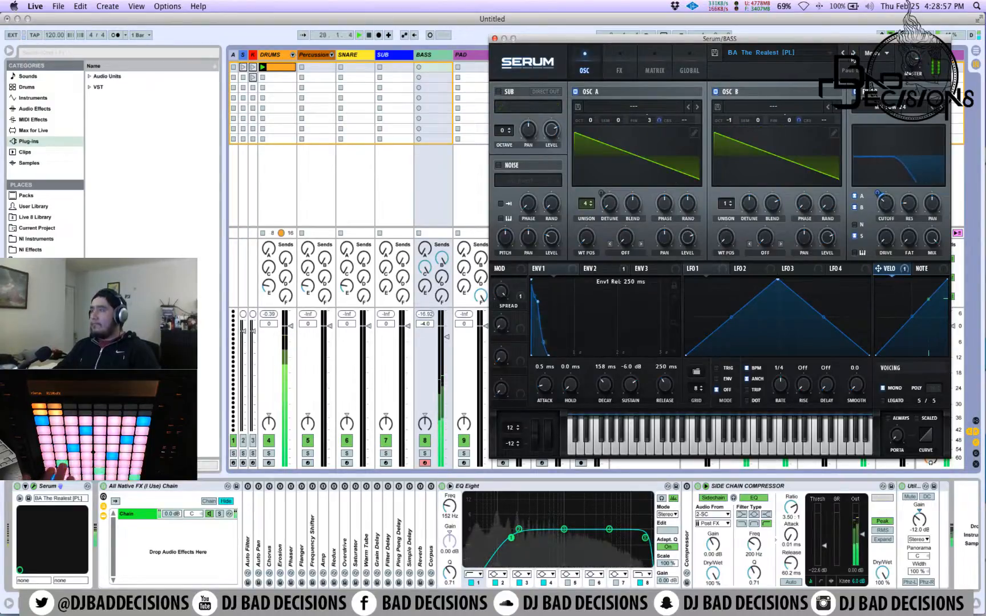
{"action": "left_click", "coordinate": [853, 53]}
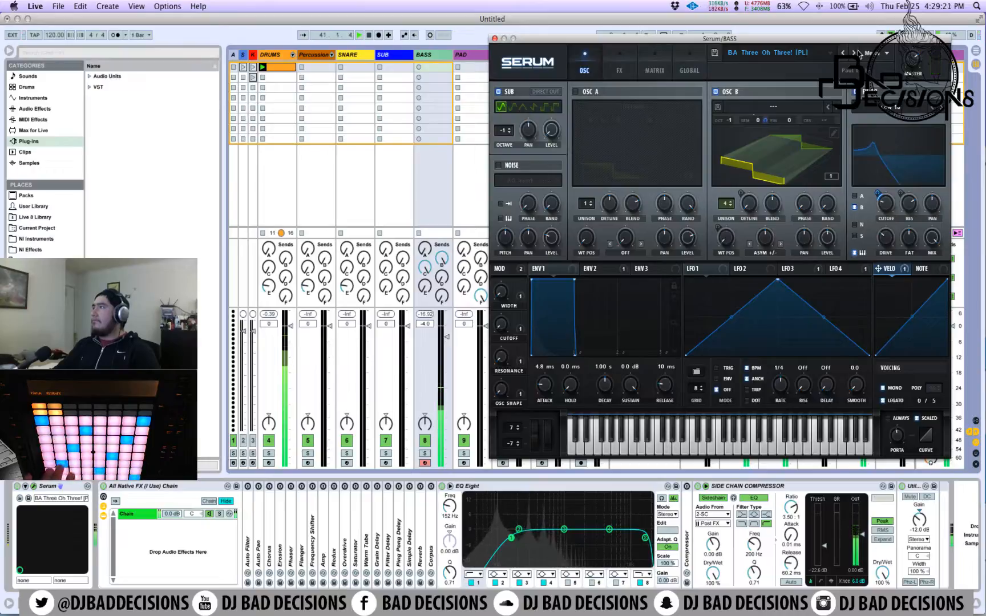
{"action": "left_click", "coordinate": [856, 52]}
{"action": "left_click", "coordinate": [855, 52]}
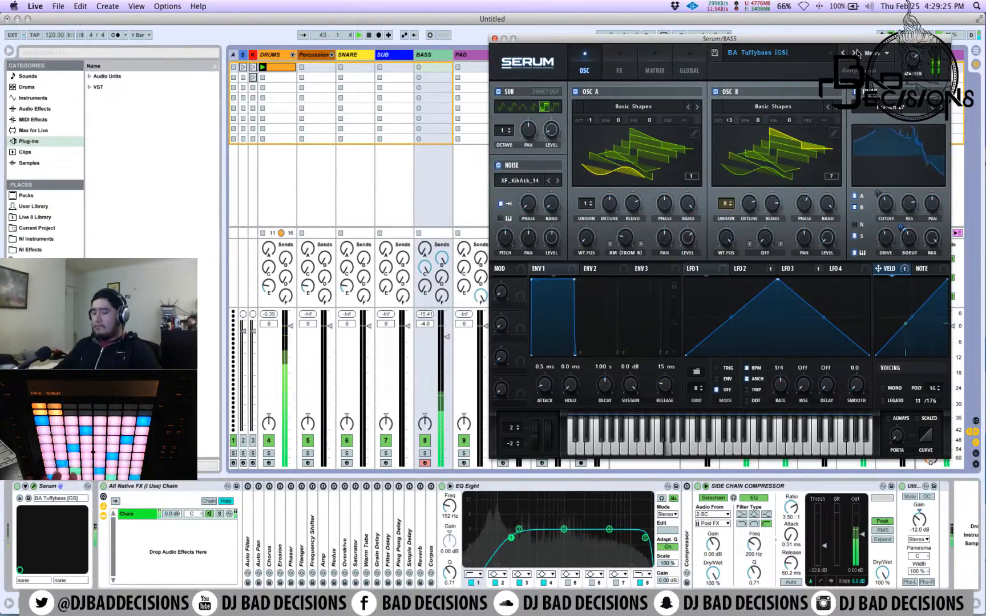
{"action": "left_click", "coordinate": [856, 52]}
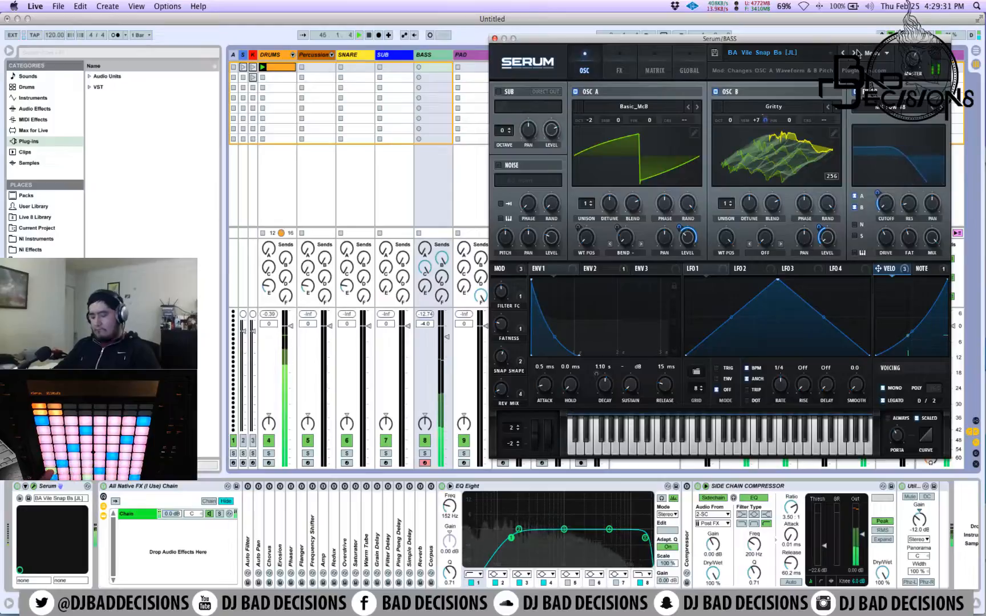
{"action": "left_click", "coordinate": [855, 52]}
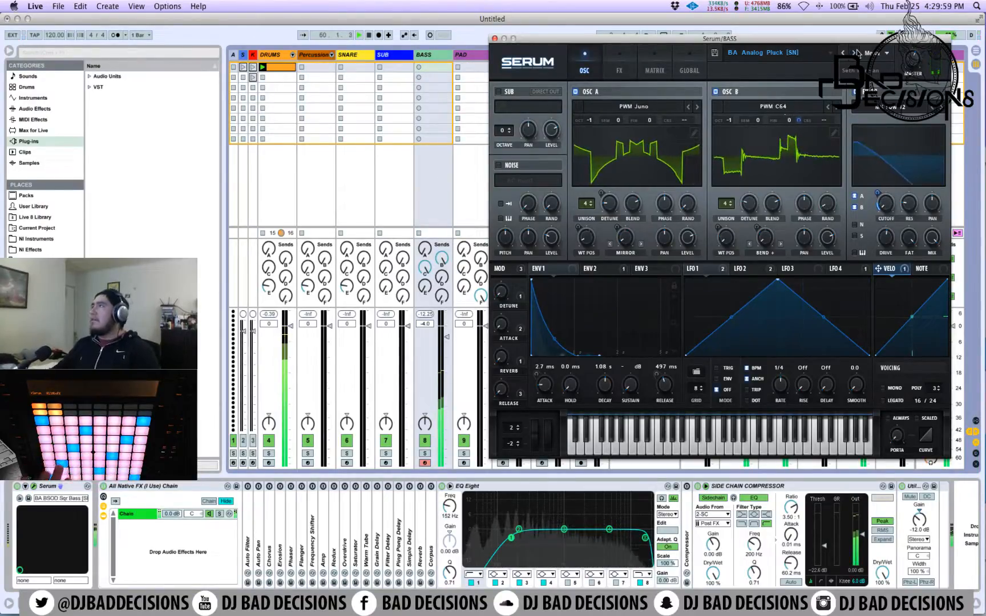
{"action": "left_click", "coordinate": [856, 52]}
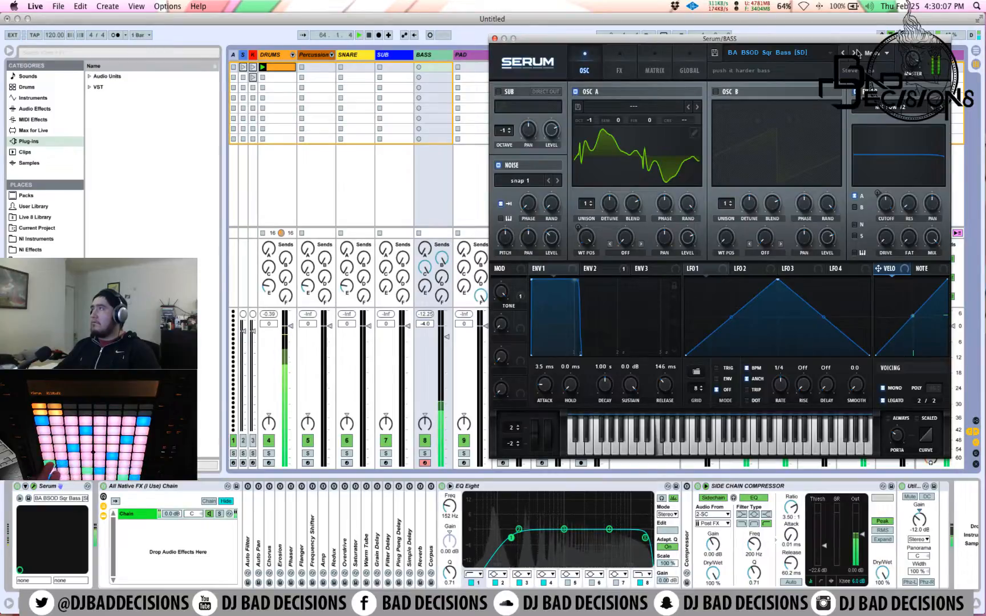
{"action": "left_click", "coordinate": [857, 52]}
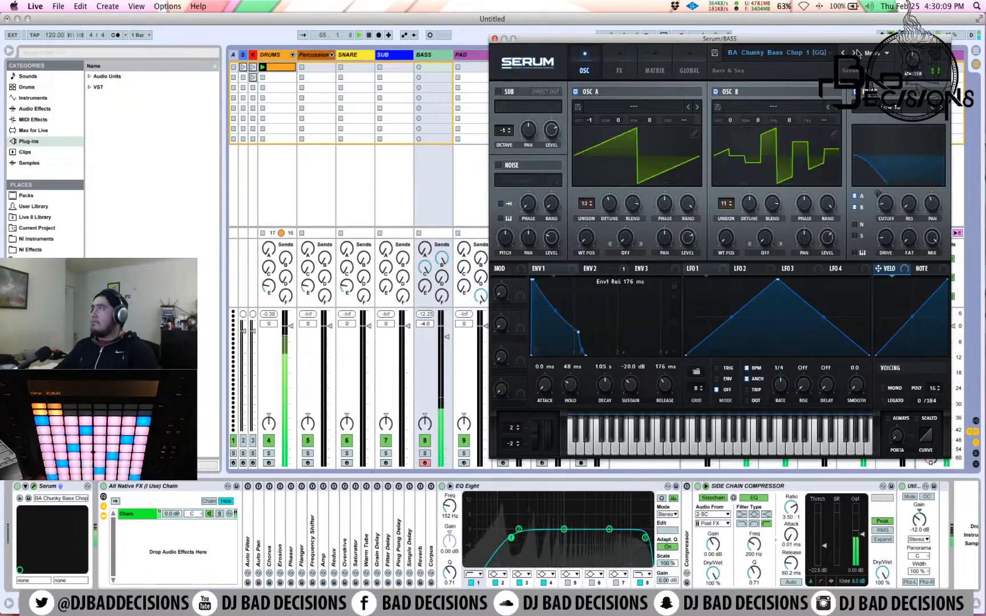
{"action": "left_click", "coordinate": [856, 53]}
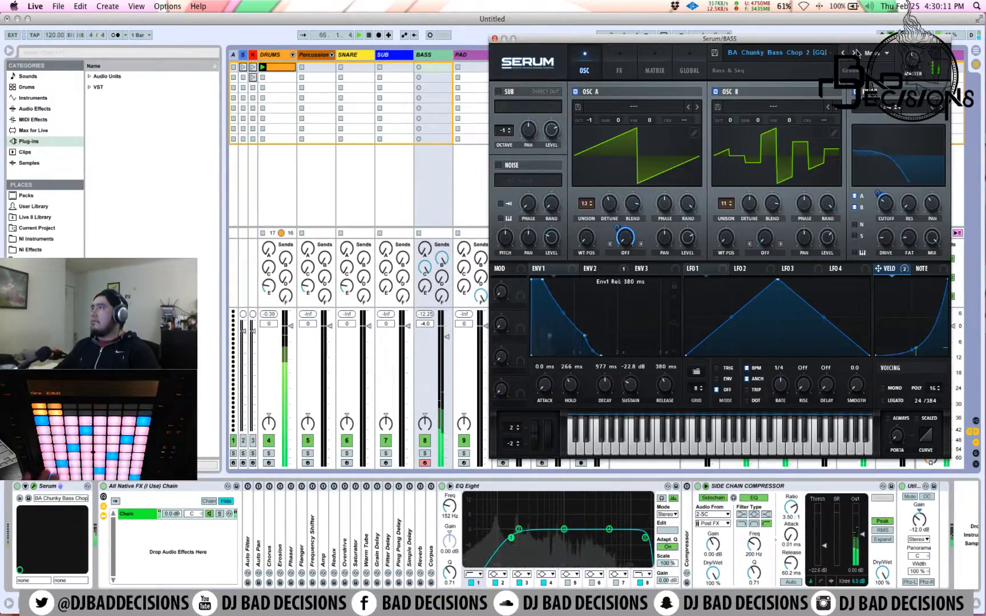
{"action": "left_click", "coordinate": [857, 52]}
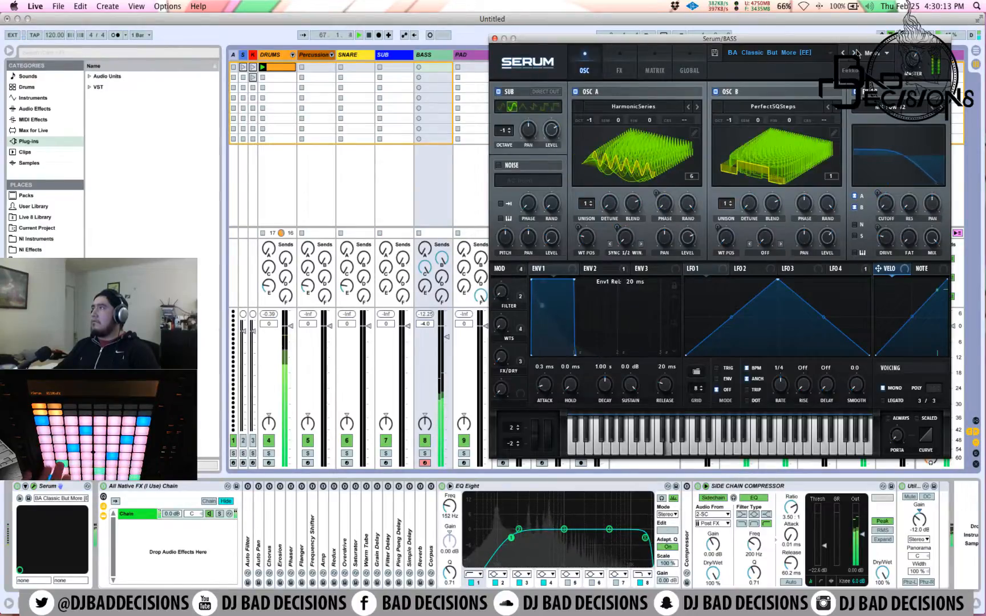
{"action": "left_click", "coordinate": [856, 53]}
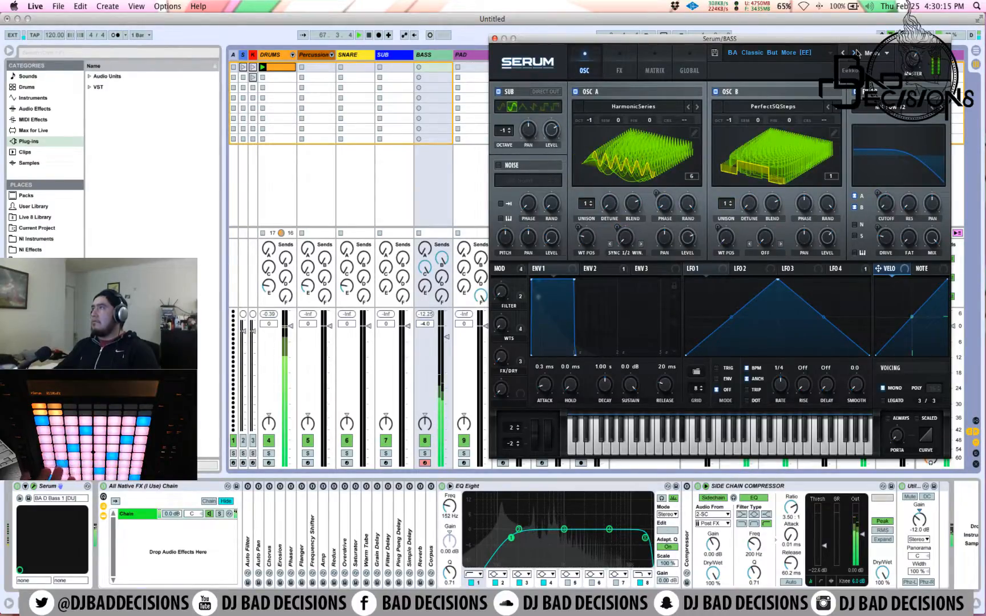
{"action": "left_click", "coordinate": [857, 52]}
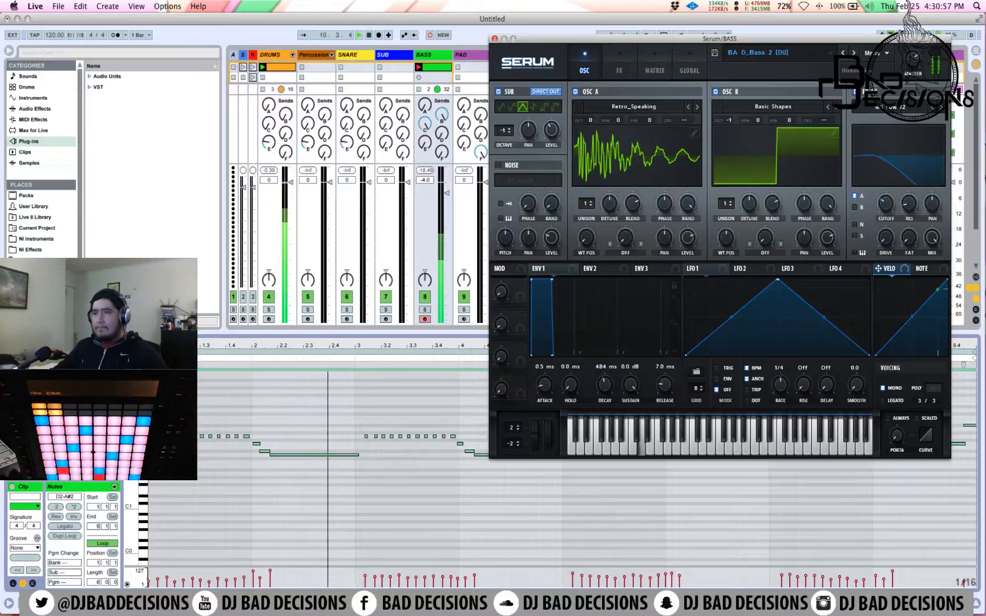
Minimize the Serum window and quantize all the notes in the BASS clip.
{"action": "left_click", "coordinate": [505, 39]}
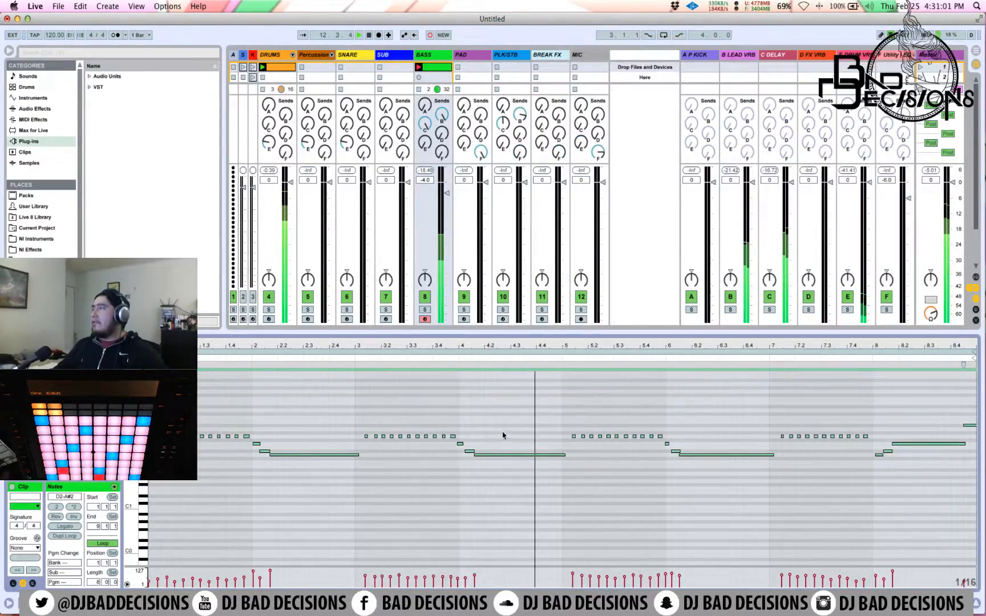
{"action": "key", "text": "super+a"}
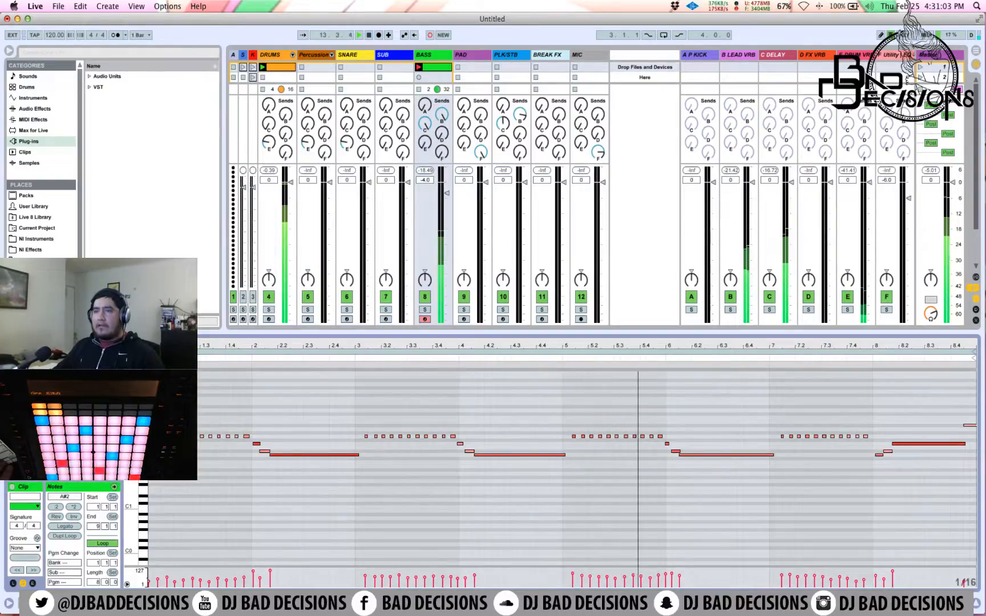
{"action": "left_click", "coordinate": [201, 410]}
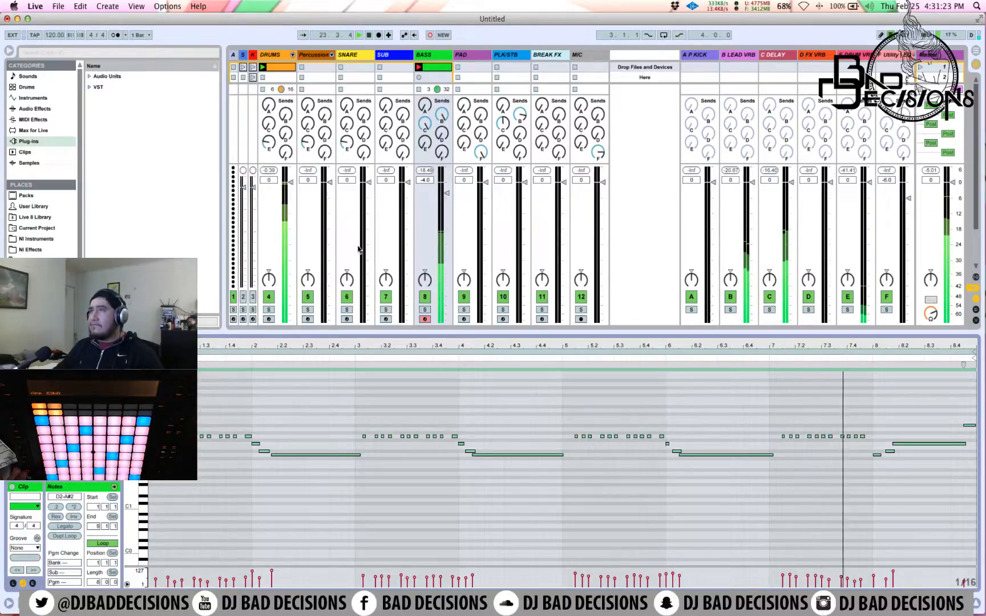
Show the SUB track's instrument chain and search the browser's instruments for sine.
{"action": "left_click", "coordinate": [410, 54]}
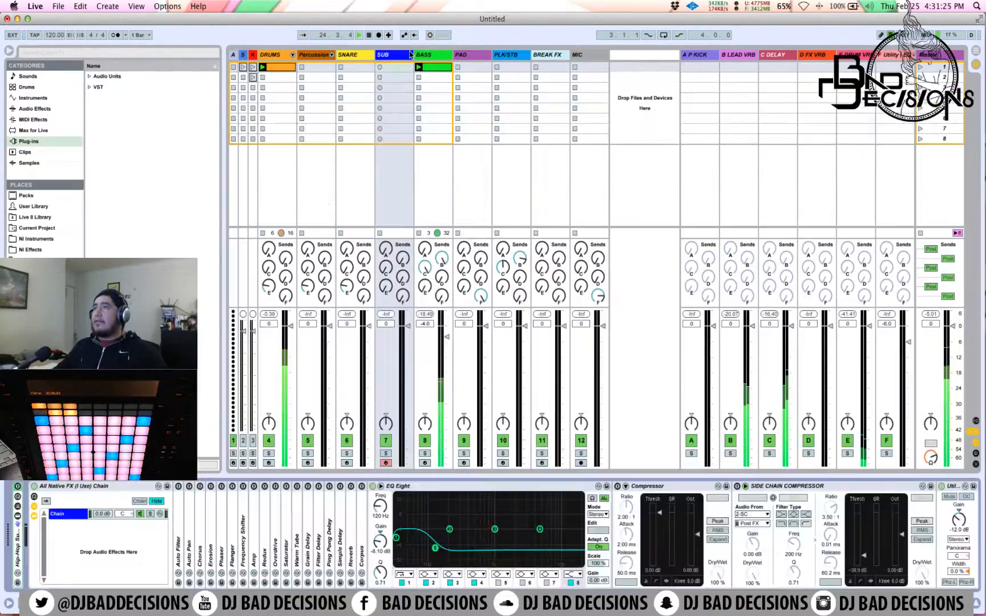
{"action": "double_click", "coordinate": [17, 556]}
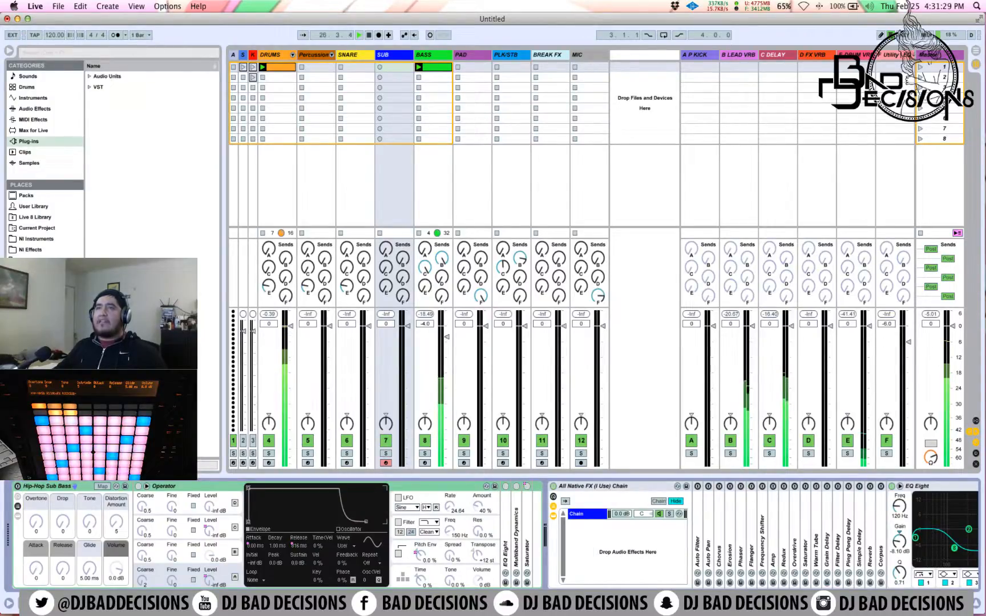
{"action": "left_click", "coordinate": [52, 111]}
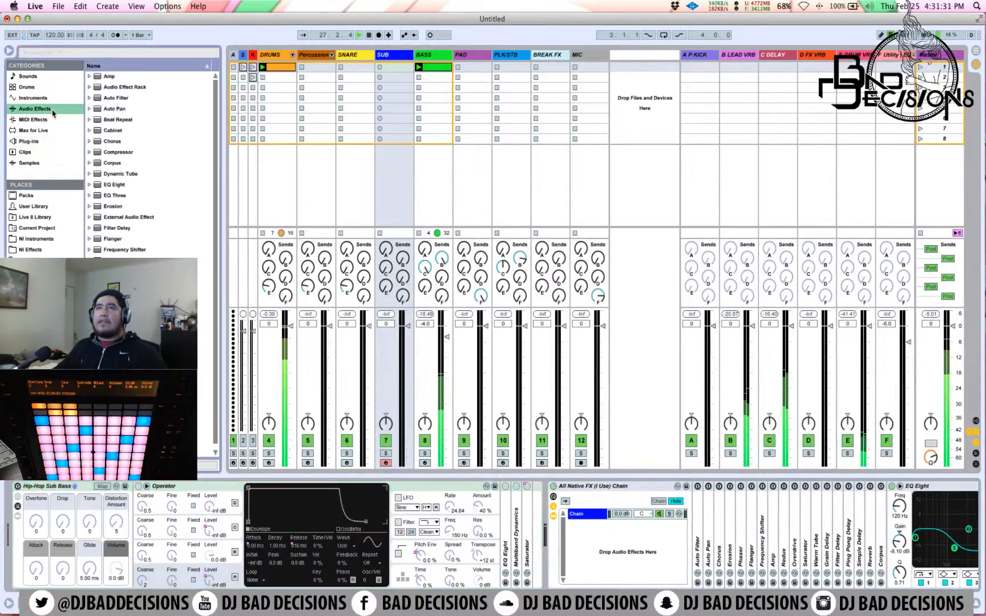
{"action": "left_click", "coordinate": [52, 53]}
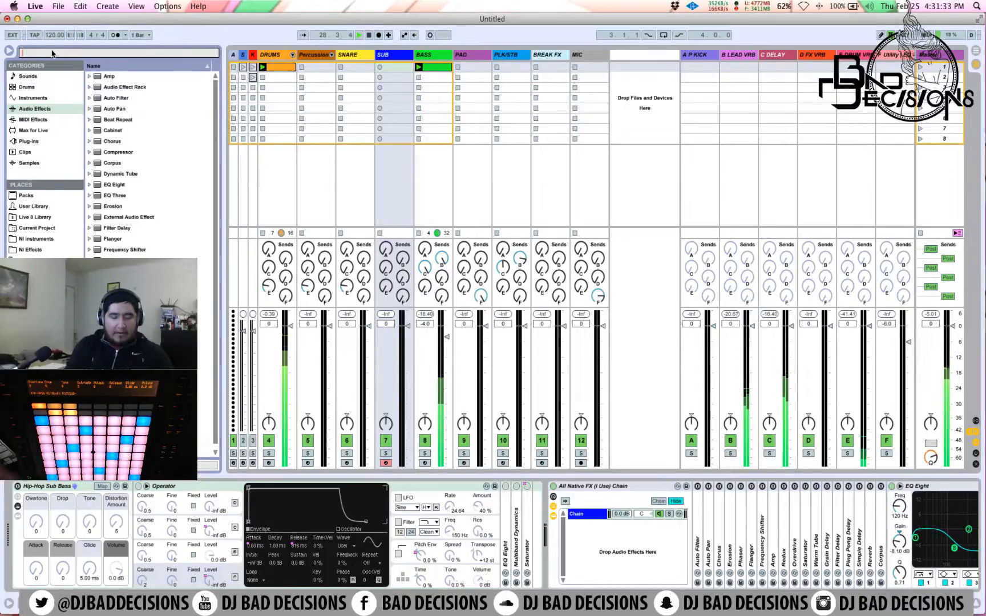
{"action": "type", "text": "sine"}
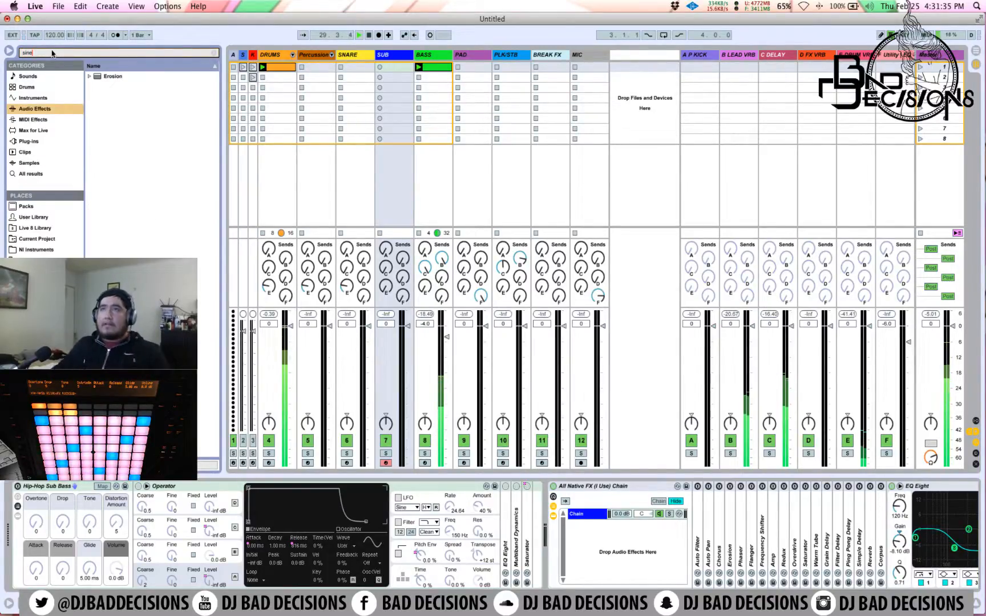
{"action": "left_click", "coordinate": [52, 98]}
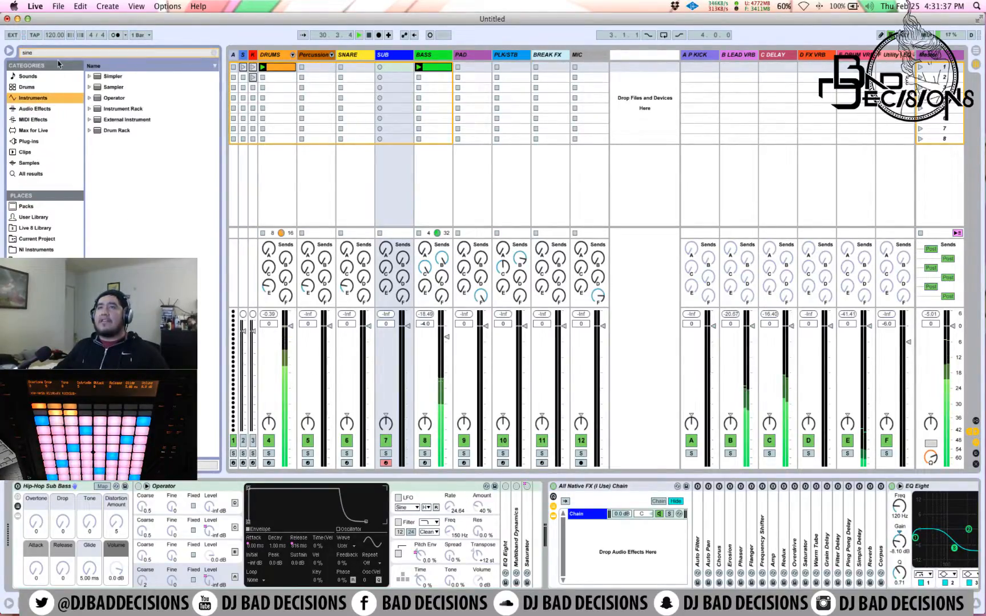
Replace Hip-Hop Sub Bass on the SUB track with the Sine Waveforms preset from Operator's Components.
{"action": "left_click", "coordinate": [90, 98]}
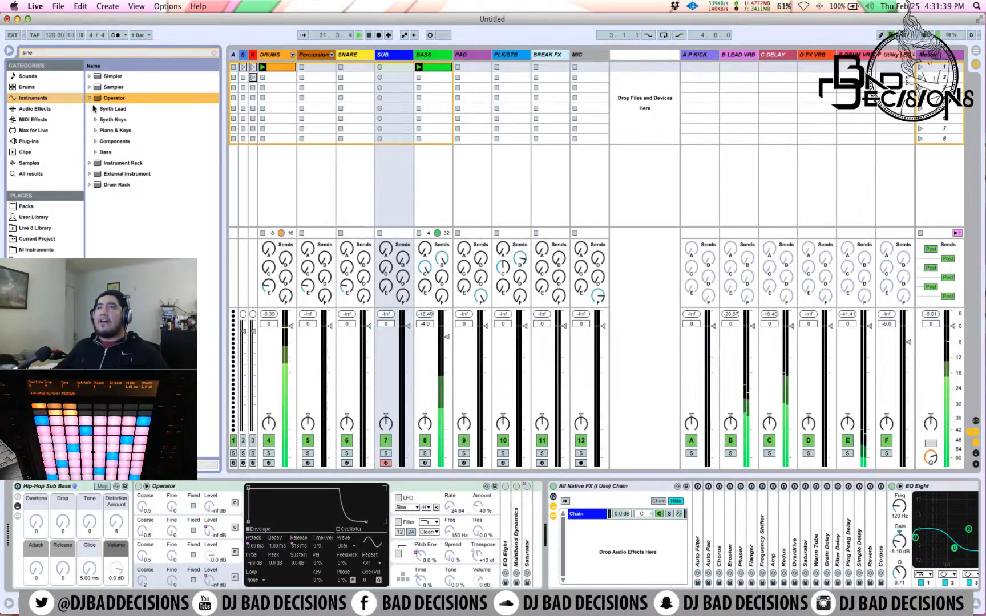
{"action": "left_click", "coordinate": [95, 141]}
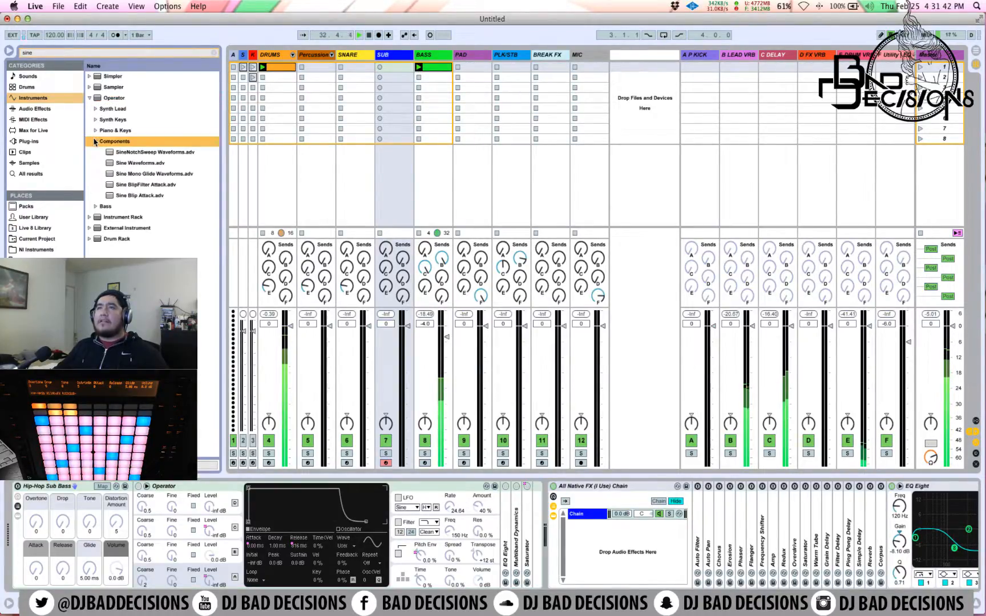
{"action": "left_click", "coordinate": [150, 163]}
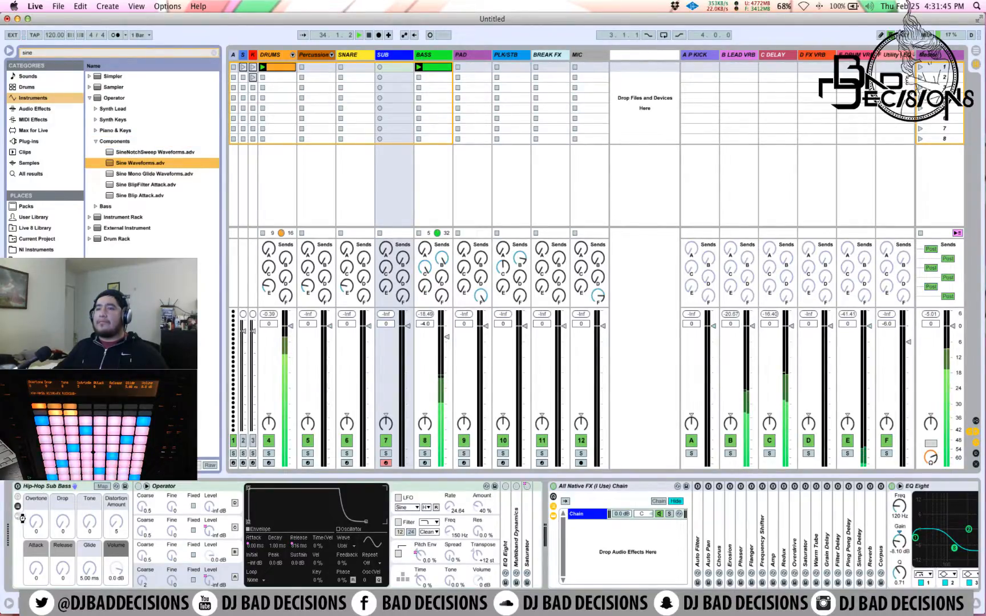
{"action": "left_click_drag", "start_coordinate": [15, 506], "coordinate": [15, 512]}
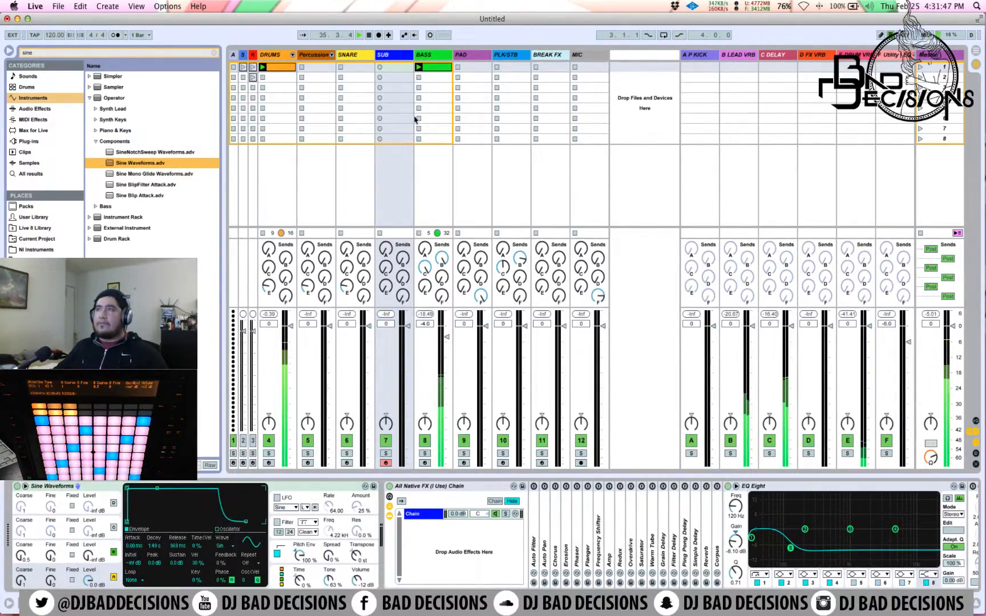
Copy the BASS clip into the SUB track's first slot and launch it, soloing the track briefly.
{"action": "double_click", "coordinate": [433, 68]}
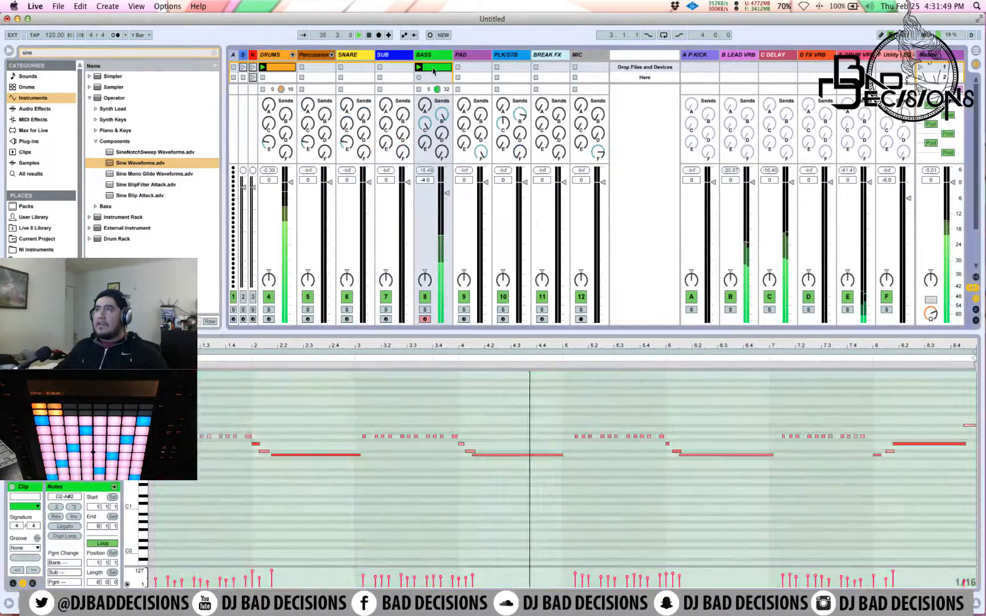
{"action": "left_click_drag", "start_coordinate": [433, 69], "coordinate": [388, 69]}
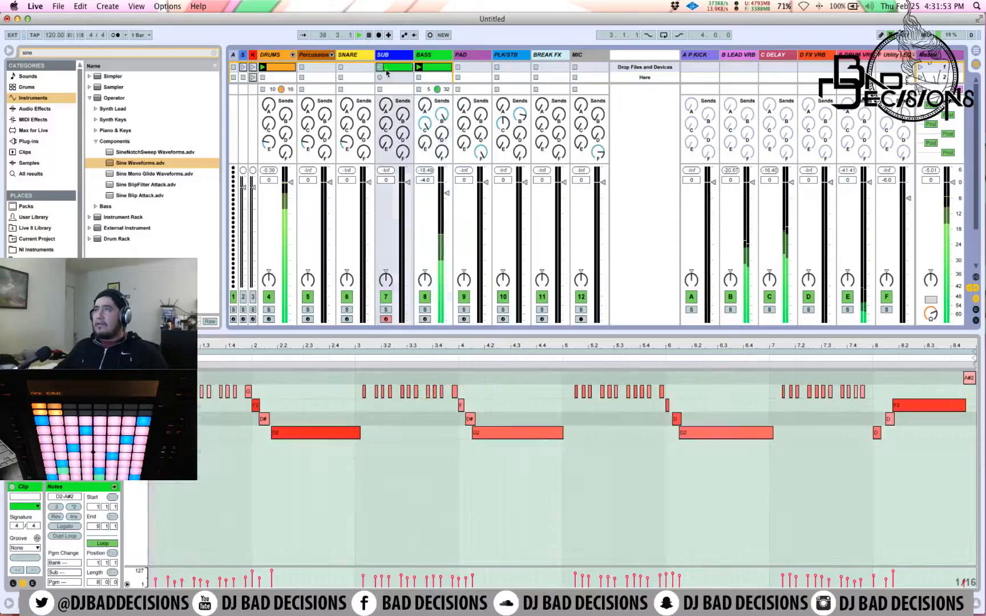
{"action": "left_click", "coordinate": [379, 67]}
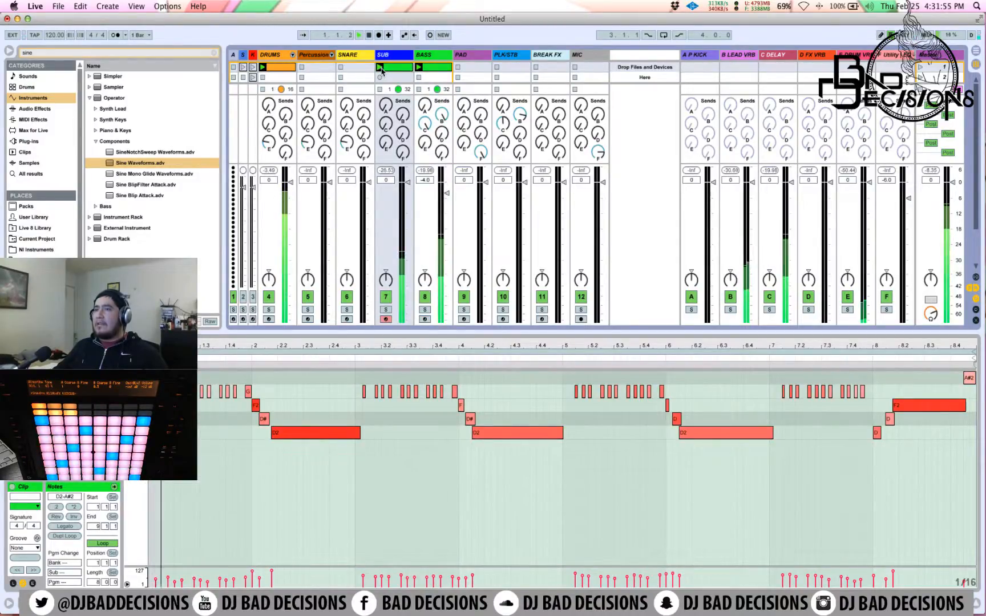
{"action": "left_click", "coordinate": [388, 310]}
{"action": "left_click", "coordinate": [388, 310]}
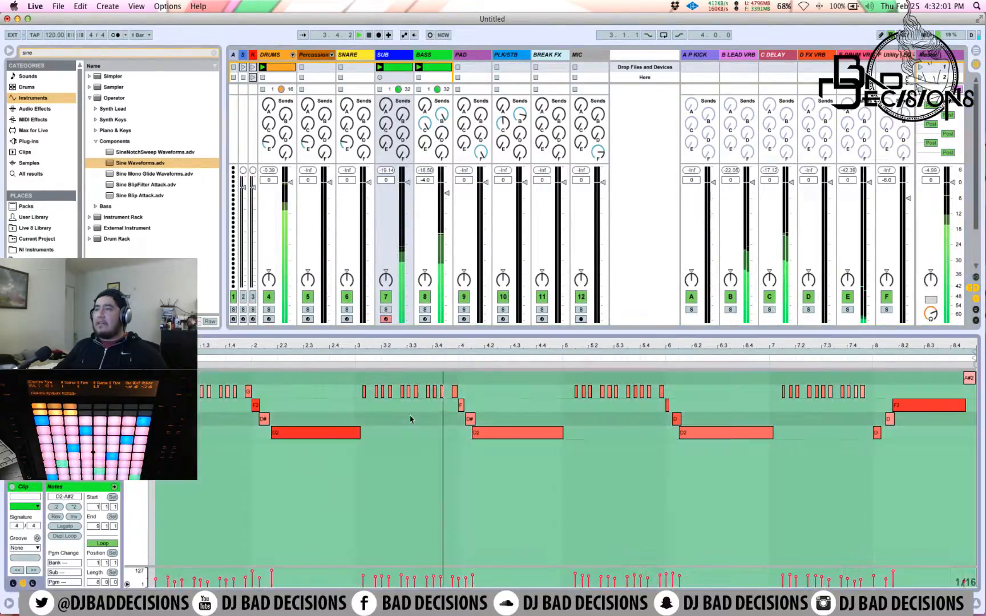
Transpose all notes in the SUB clip down one octave and audition it with the DRUMS track briefly muted.
{"action": "left_click", "coordinate": [410, 418]}
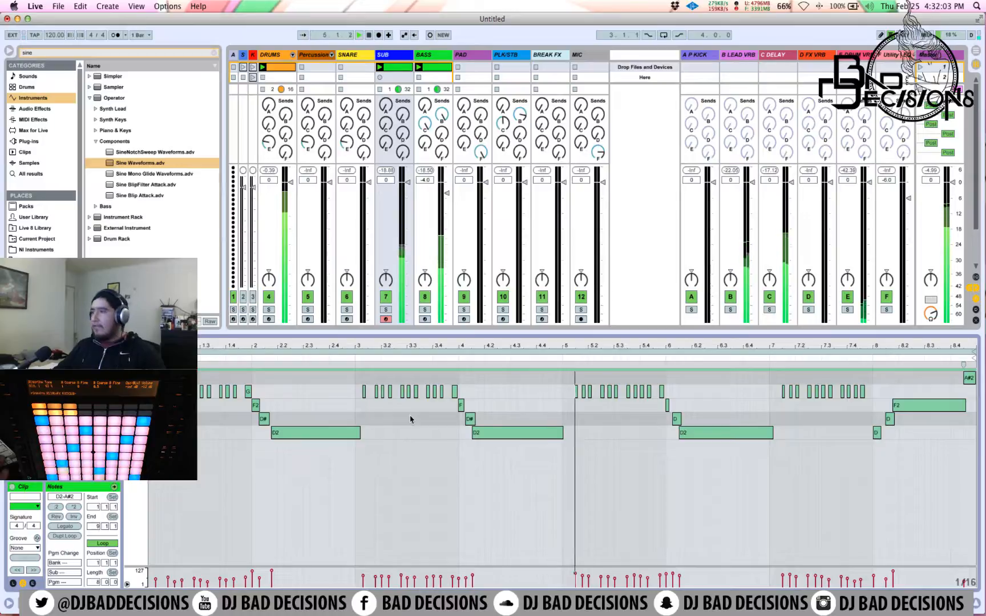
{"action": "key", "text": "super+z"}
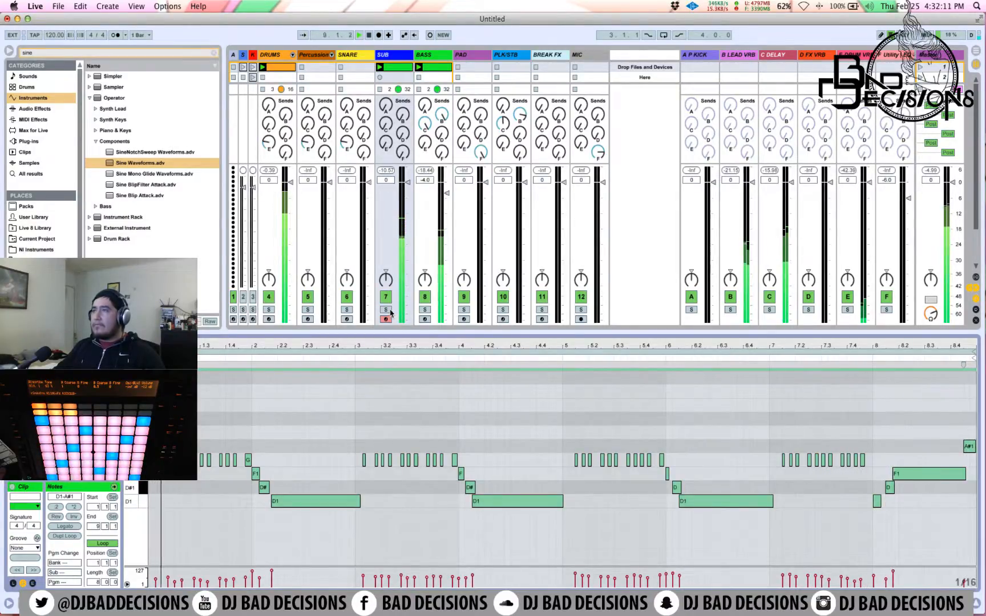
{"action": "left_click", "coordinate": [270, 298]}
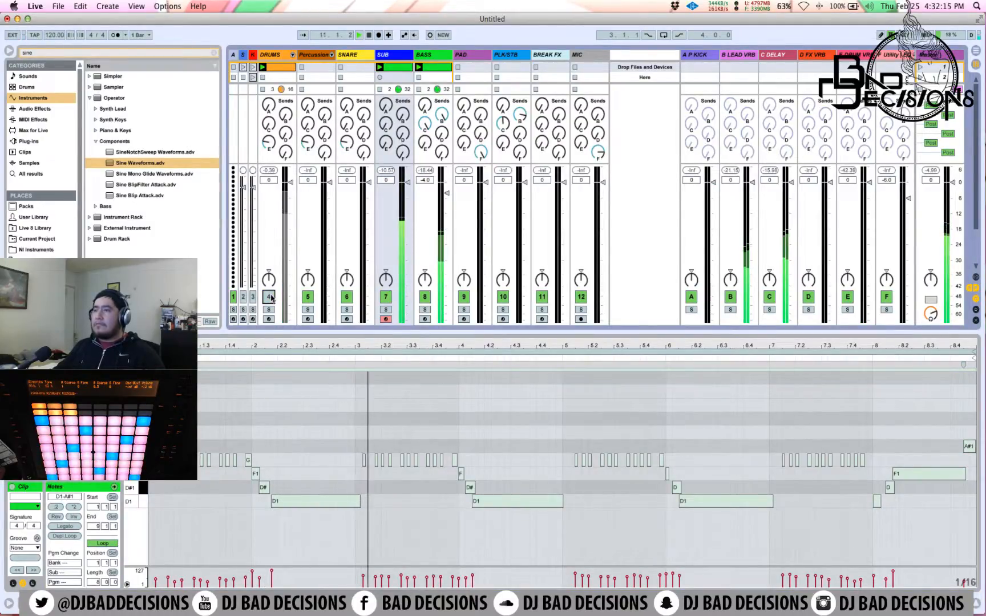
{"action": "left_click", "coordinate": [270, 297]}
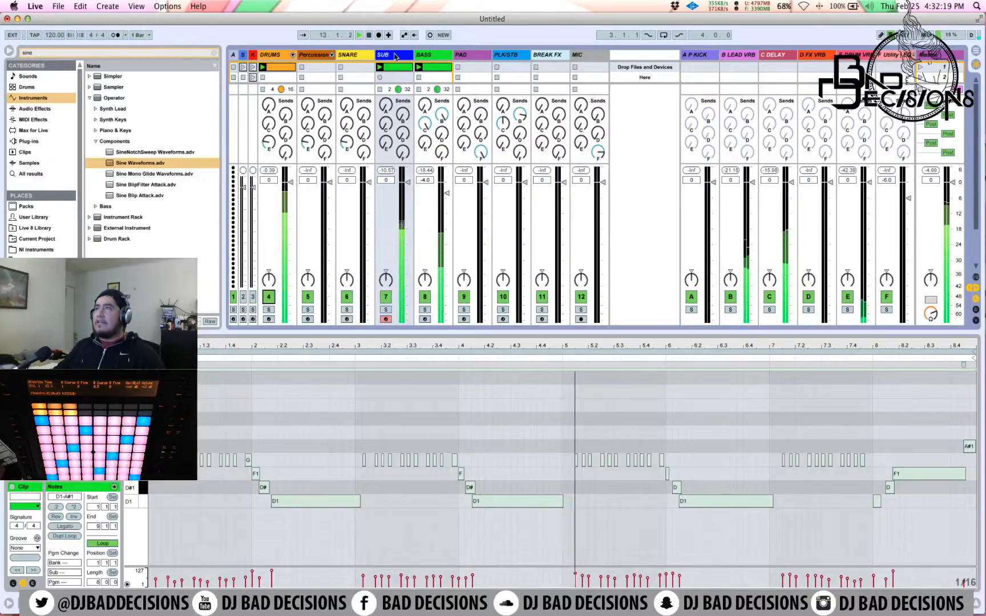
Check that the BASS track's side chain compressor takes audio from 2-SC, and launch the first clip on the SC track.
{"action": "left_click", "coordinate": [423, 56]}
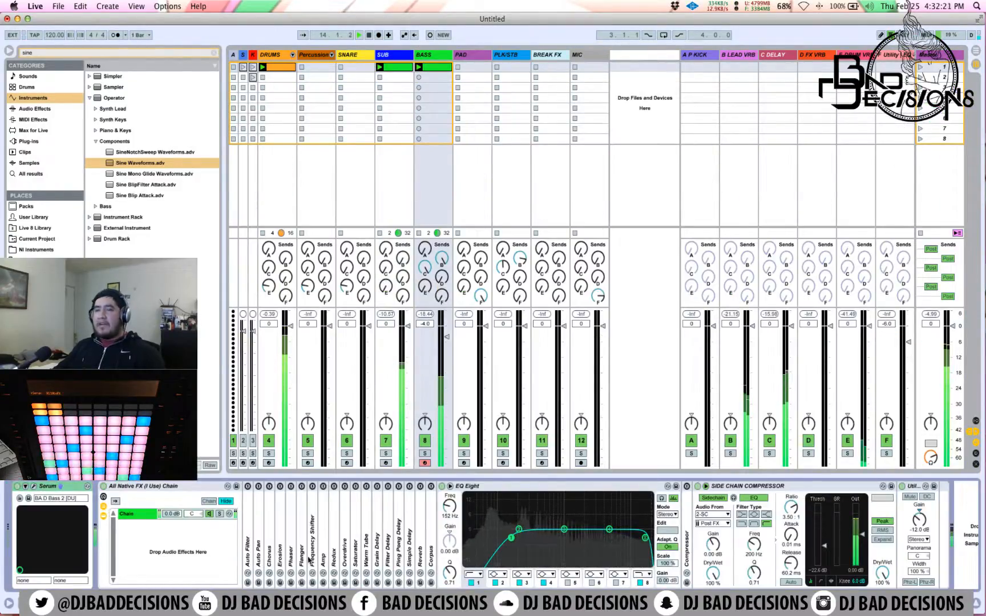
{"action": "scroll", "coordinate": [432, 542], "scroll_direction": "right", "scroll_amount": 2}
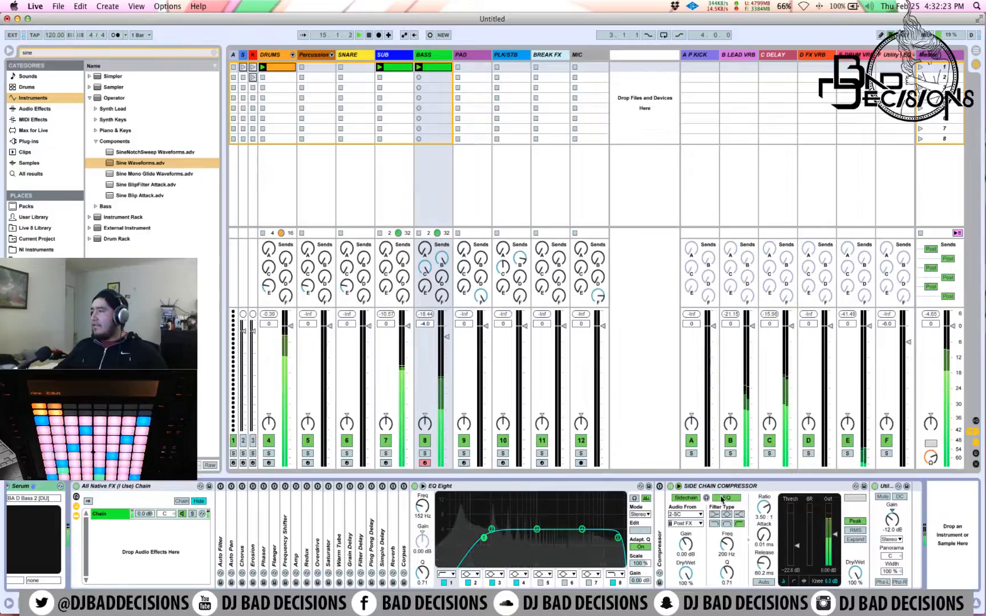
{"action": "left_click", "coordinate": [688, 515]}
{"action": "left_click", "coordinate": [690, 517]}
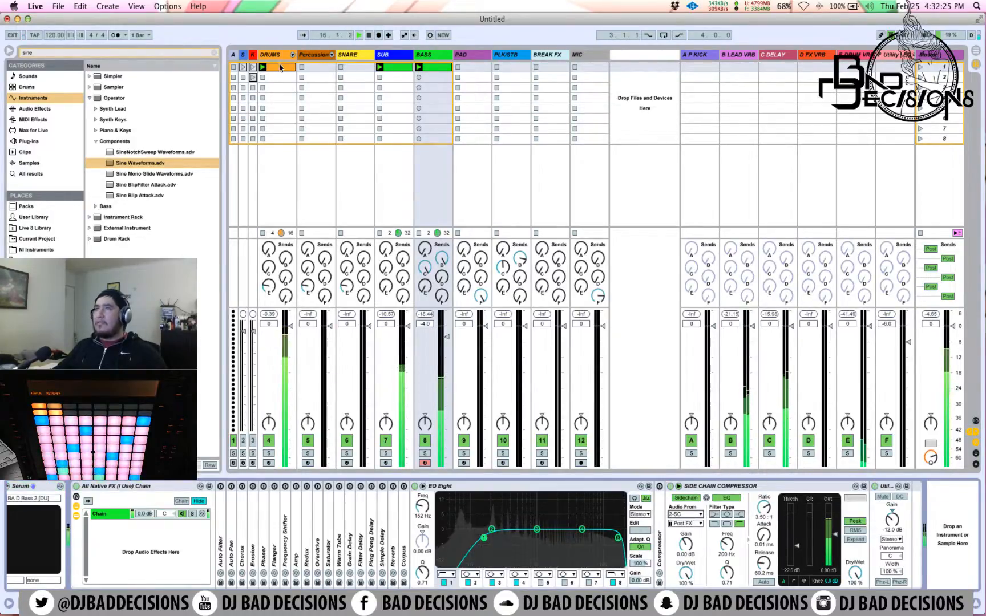
{"action": "left_click", "coordinate": [244, 68]}
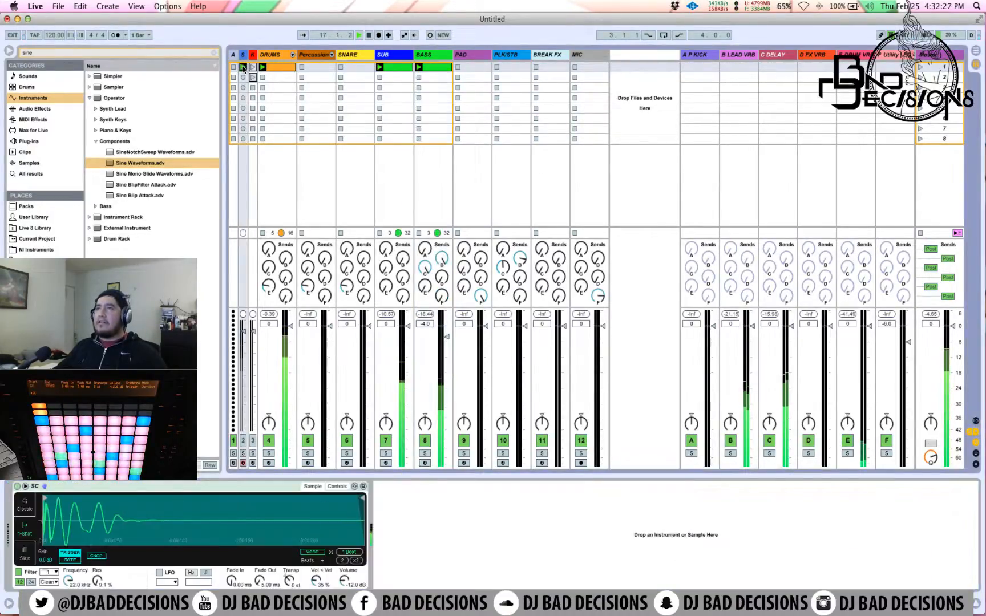
Turn on the side chain compressor on the SUB track and solo the track briefly to hear the ducking.
{"action": "left_click", "coordinate": [392, 54]}
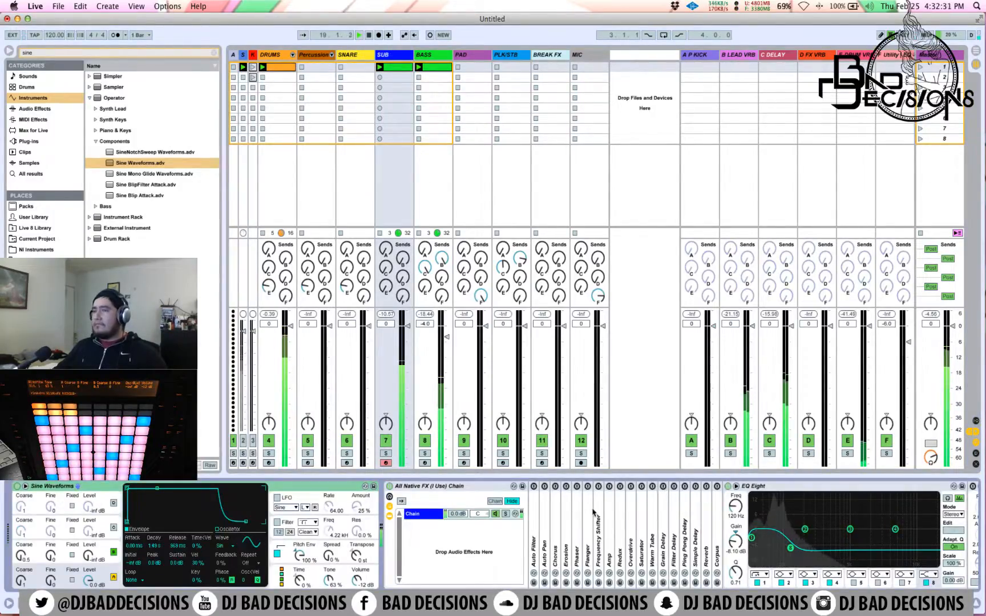
{"action": "scroll", "coordinate": [593, 512], "scroll_direction": "right", "scroll_amount": 5}
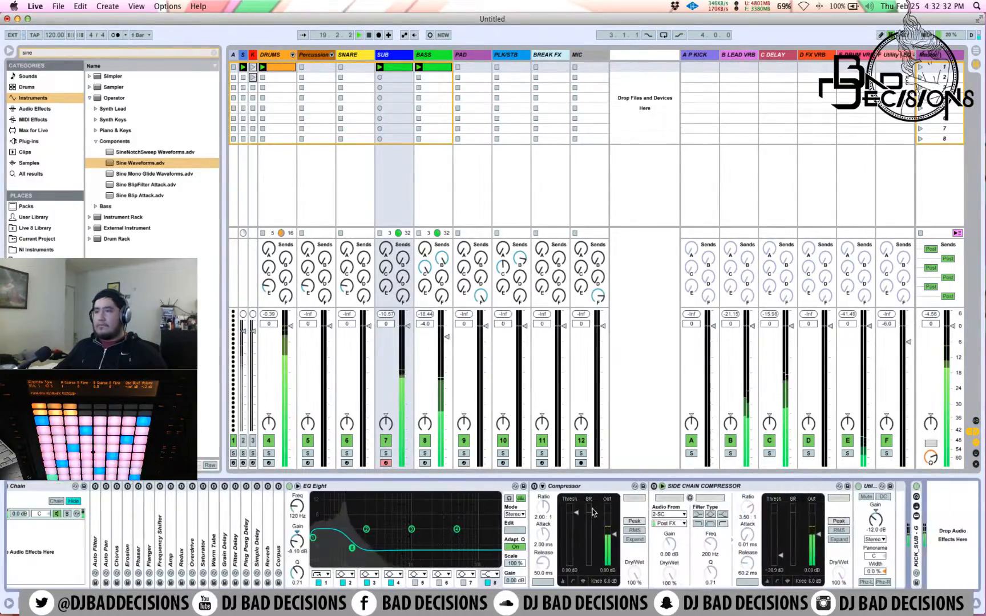
{"action": "left_click", "coordinate": [654, 487]}
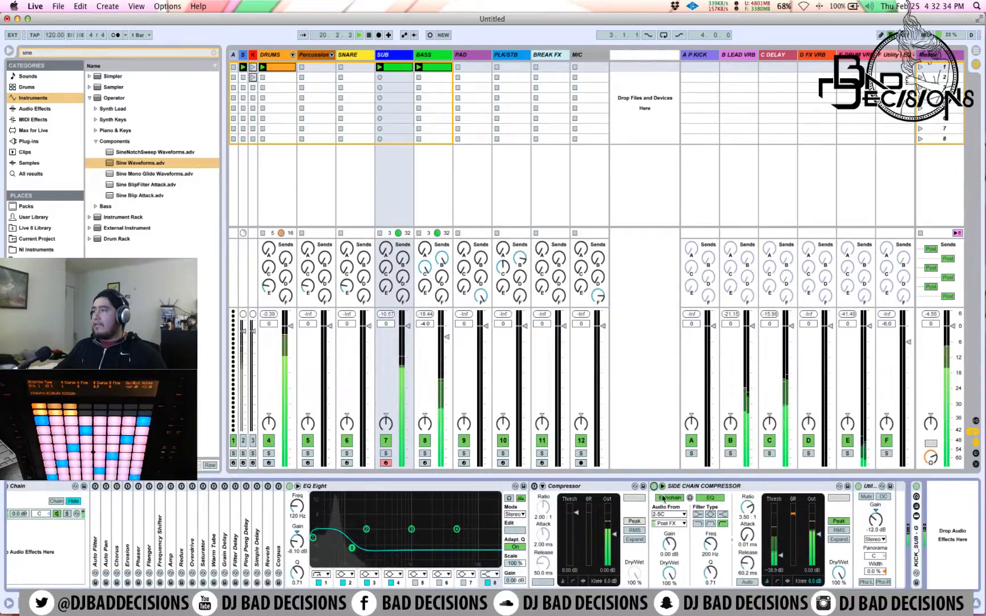
{"action": "left_click", "coordinate": [386, 454]}
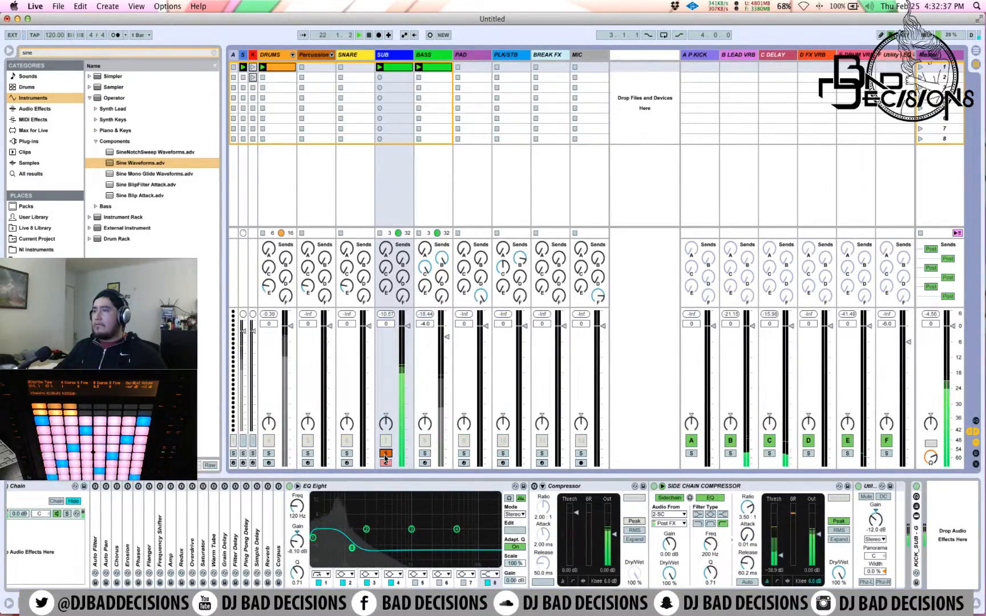
{"action": "left_click", "coordinate": [386, 454]}
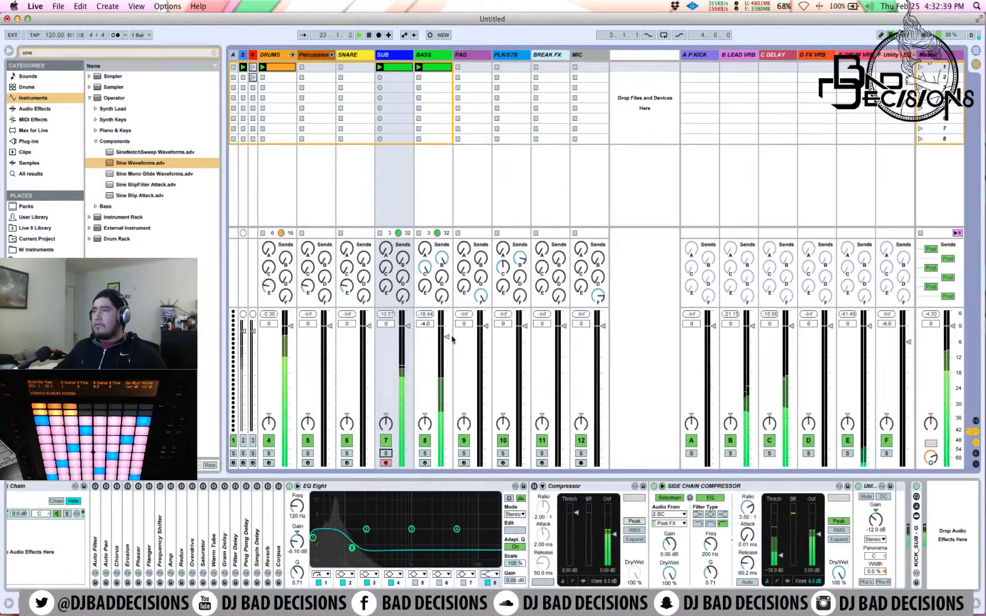
Reset the BASS track's volume to 0 dB along with its lead reverb and delay sends, and view those return tracks' devices.
{"action": "key", "text": "Delete"}
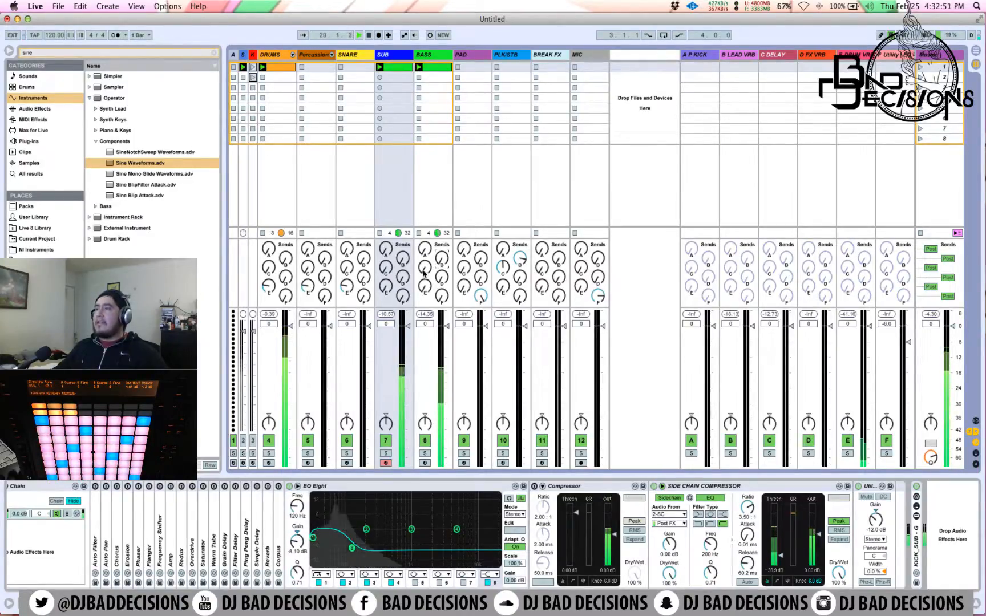
{"action": "left_click", "coordinate": [739, 54]}
{"action": "left_click", "coordinate": [783, 55]}
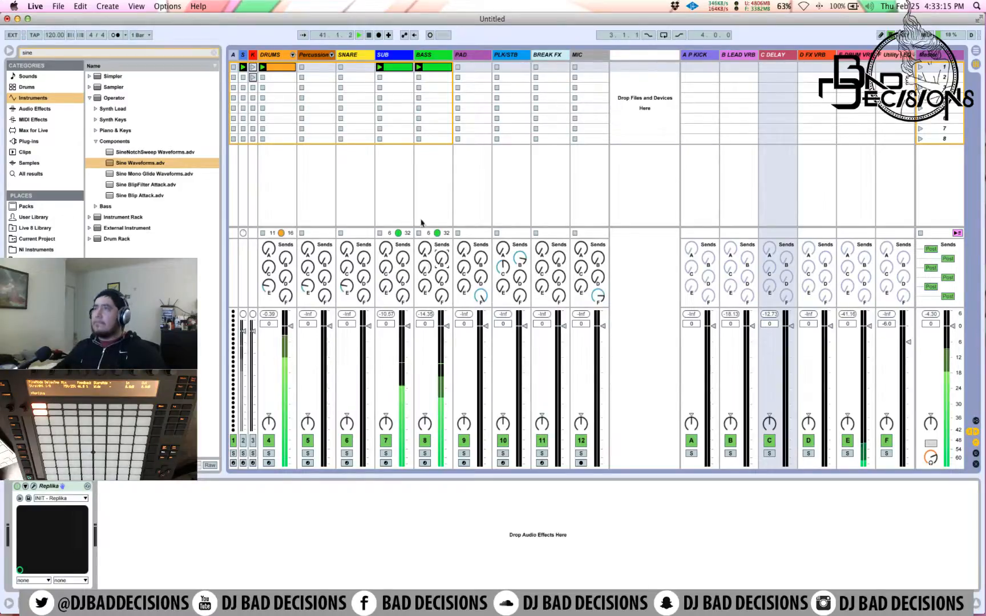
{"action": "left_click", "coordinate": [399, 54]}
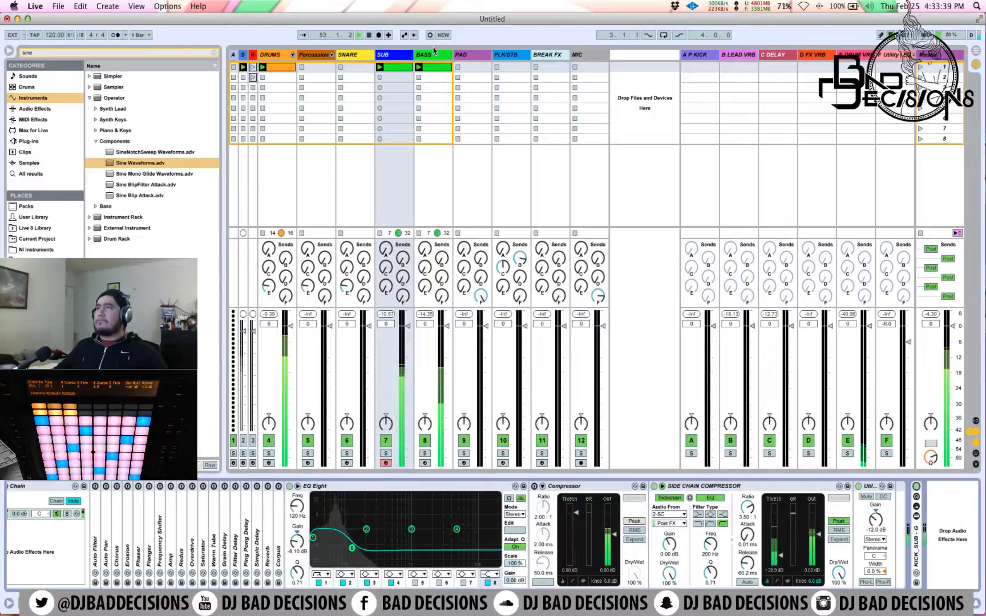
Solo the BASS track briefly and set the width of its Utility device to 50 %.
{"action": "left_click", "coordinate": [450, 408]}
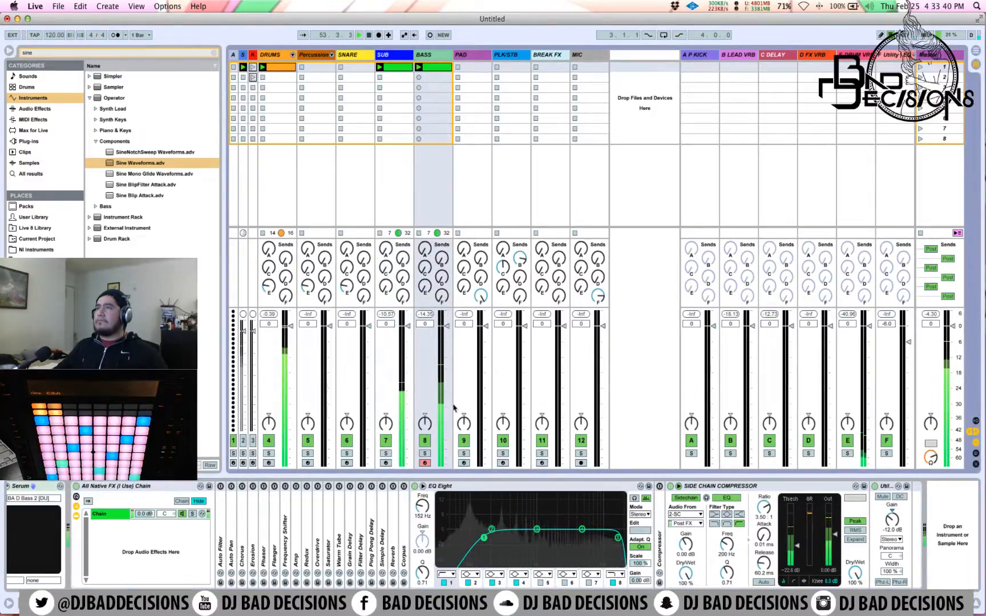
{"action": "left_click", "coordinate": [425, 453]}
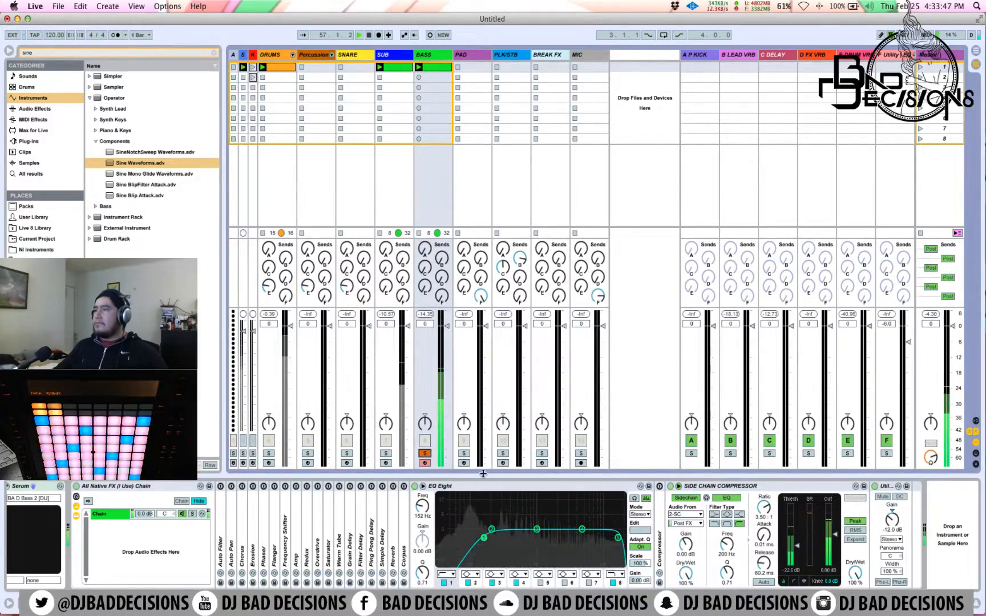
{"action": "left_click", "coordinate": [431, 453]}
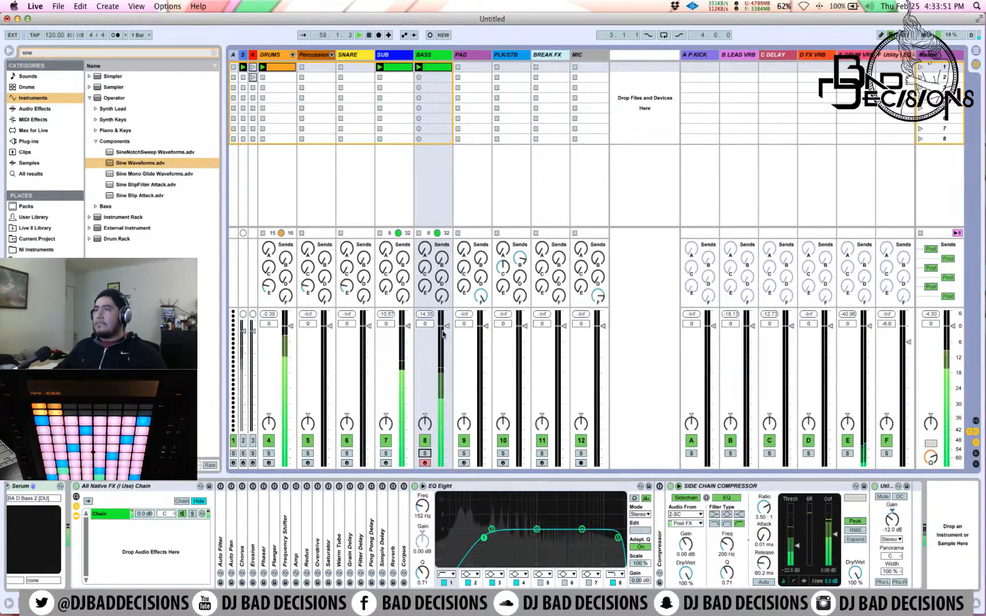
{"action": "left_click", "coordinate": [886, 572]}
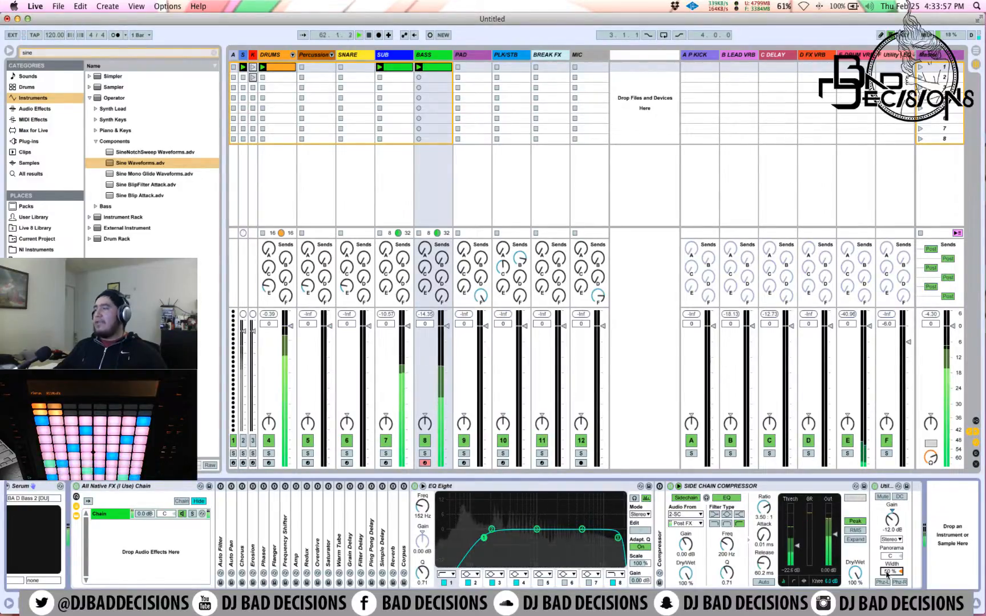
Unfold Redux on the BASS track, set its Downsample to 6 and solo the track briefly.
{"action": "double_click", "coordinate": [310, 520]}
{"action": "left_click_drag", "start_coordinate": [314, 571], "coordinate": [314, 567]}
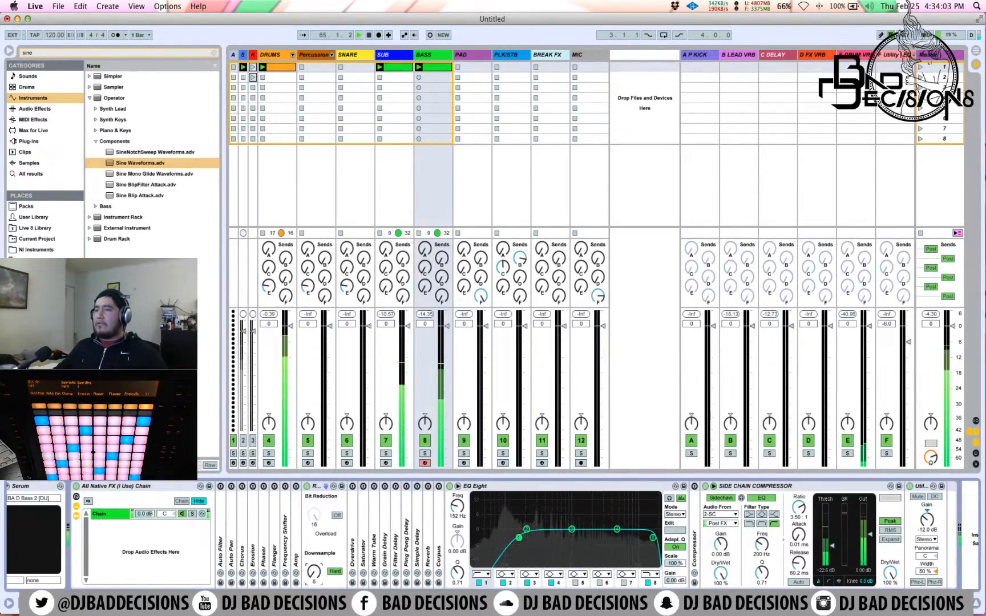
{"action": "left_click", "coordinate": [424, 454]}
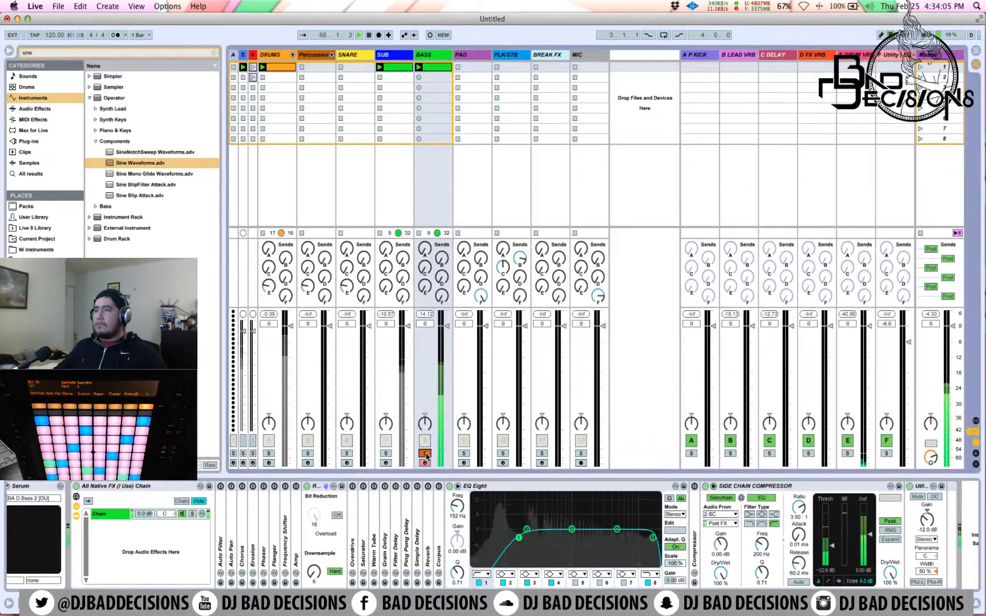
{"action": "left_click", "coordinate": [424, 454]}
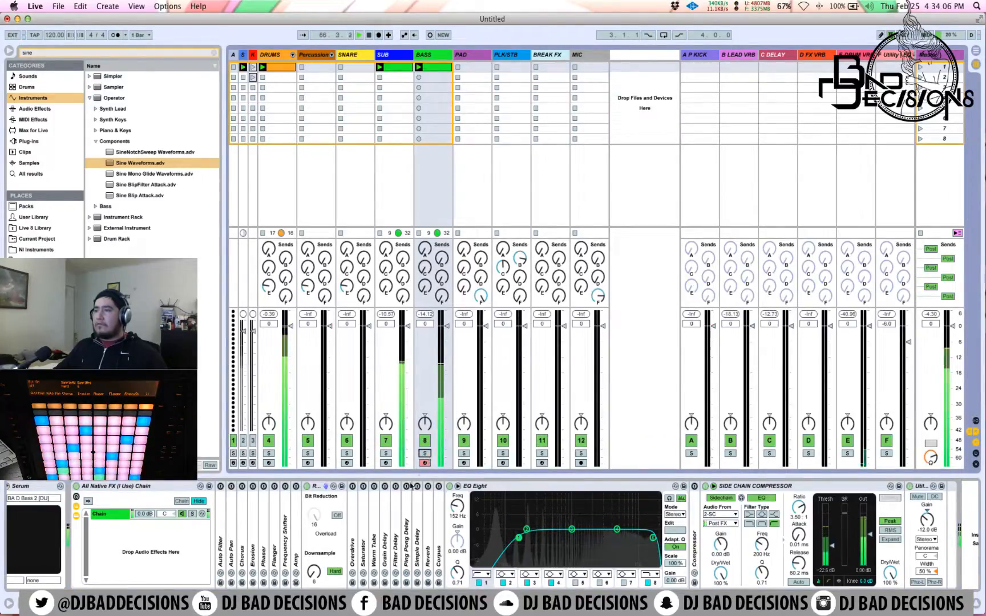
Set up the BASS track's Saturator with 6.86 dB drive, Color on, the Soft Sine curve and -6.57 dB output.
{"action": "double_click", "coordinate": [362, 536]}
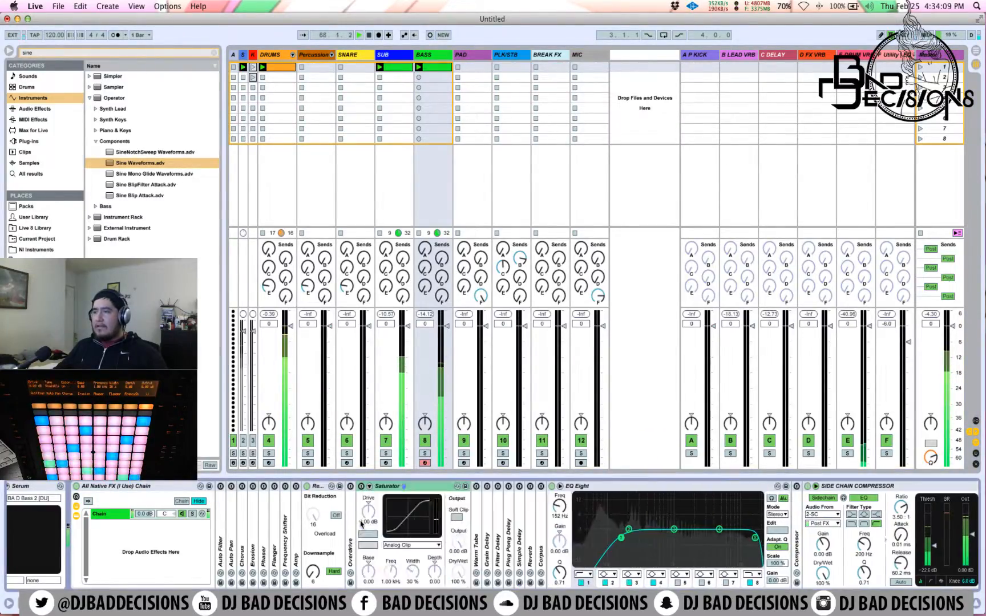
{"action": "mouse_move", "coordinate": [367, 512]}
{"action": "left_mouse_down"}
{"action": "mouse_move", "coordinate": [367, 501]}
{"action": "mouse_move", "coordinate": [375, 519]}
{"action": "left_mouse_up"}
{"action": "left_click_drag", "start_coordinate": [453, 544], "coordinate": [453, 557]}
{"action": "left_click", "coordinate": [425, 546]}
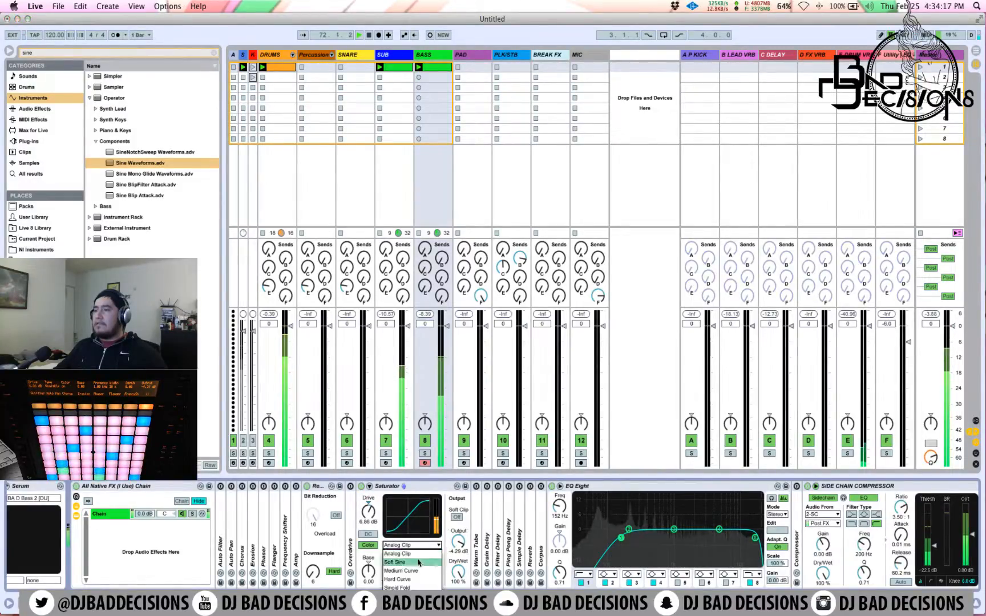
{"action": "left_click", "coordinate": [419, 559]}
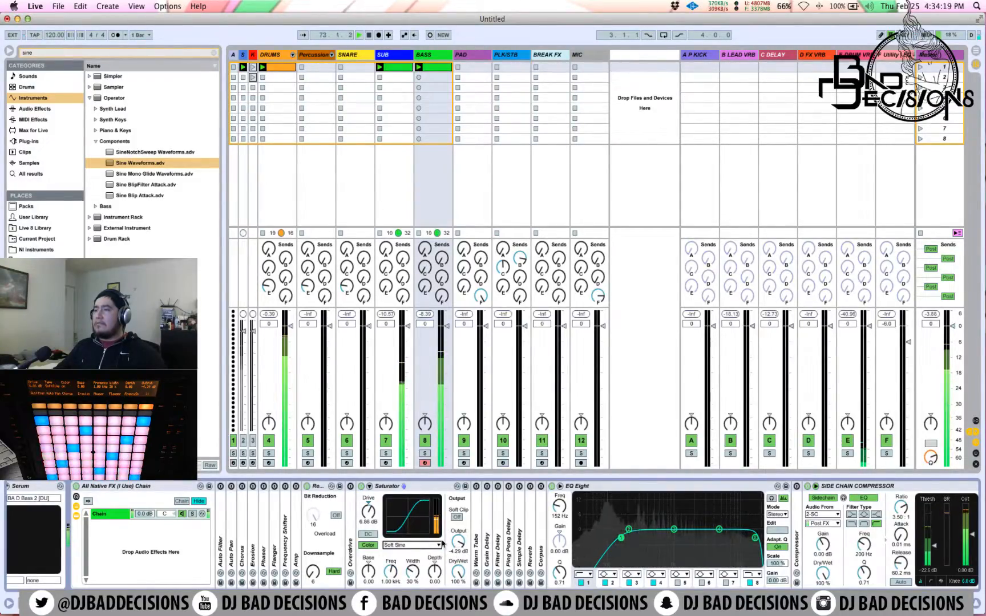
{"action": "left_click_drag", "start_coordinate": [459, 541], "coordinate": [459, 543]}
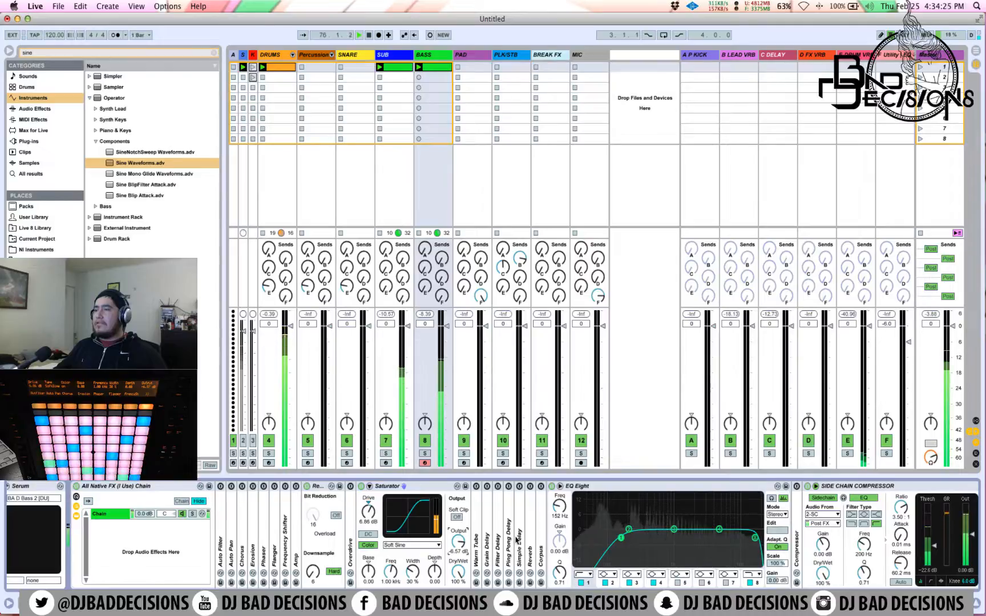
Set the BASS side chain compressor to ratio 5.73:1, attack 0.06 ms and a low-pass filter, soloing BASS and SUB together.
{"action": "scroll", "coordinate": [514, 540], "scroll_direction": "right", "scroll_amount": 3}
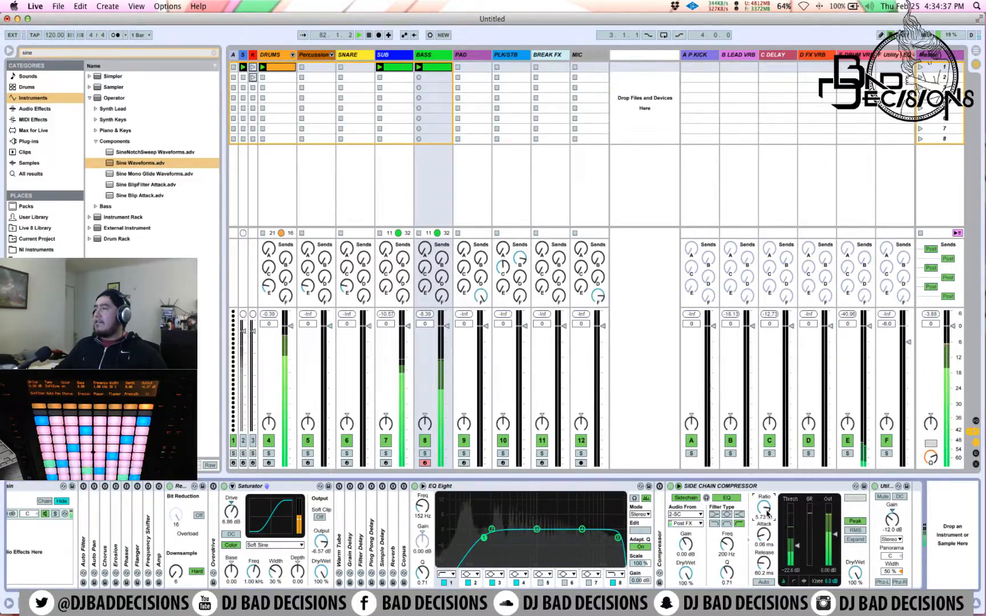
{"action": "left_click", "coordinate": [424, 453]}
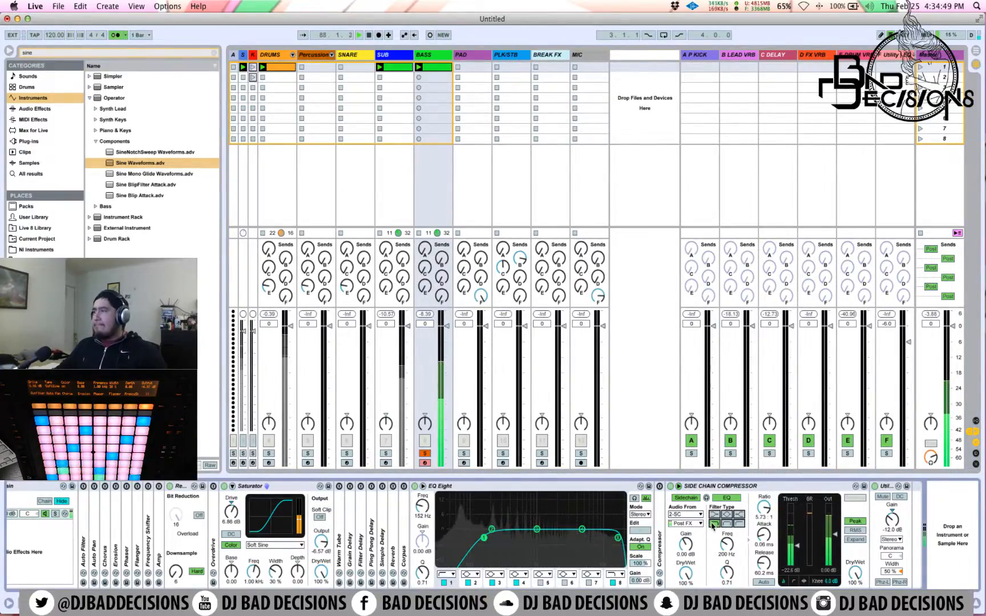
{"action": "left_click", "coordinate": [385, 454]}
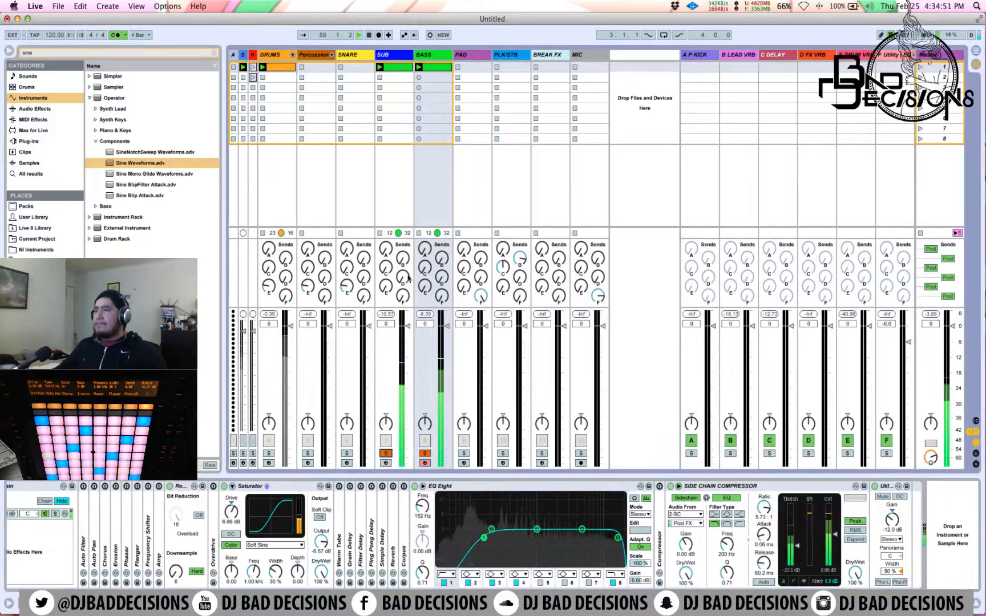
Set the SUB side chain compressor to a low-pass filter with ratio 6.30:1, and end the soloing of both tracks.
{"action": "left_click", "coordinate": [399, 54]}
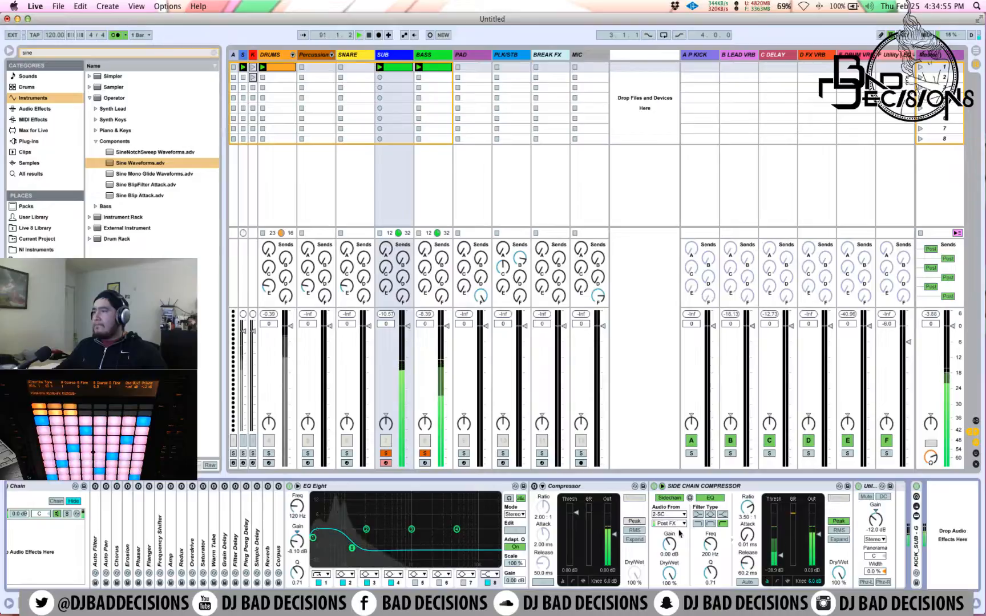
{"action": "left_click", "coordinate": [699, 525]}
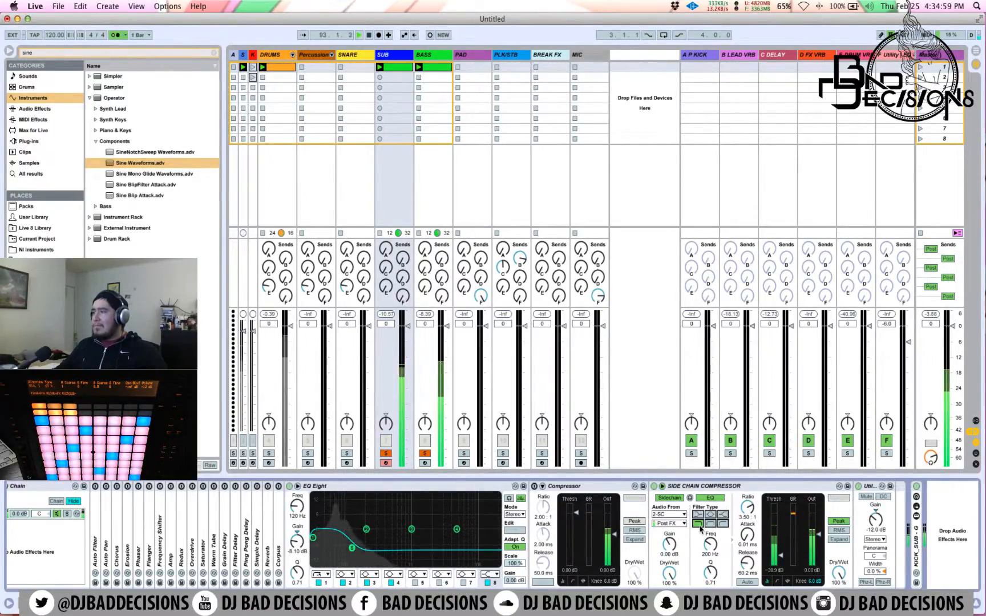
{"action": "left_click", "coordinate": [738, 518]}
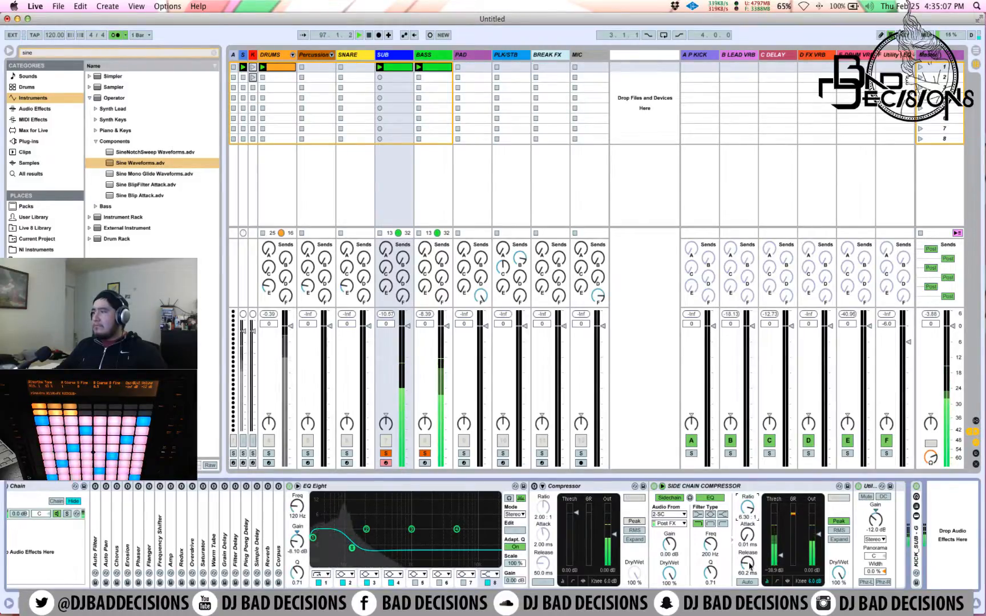
{"action": "left_click", "coordinate": [424, 454]}
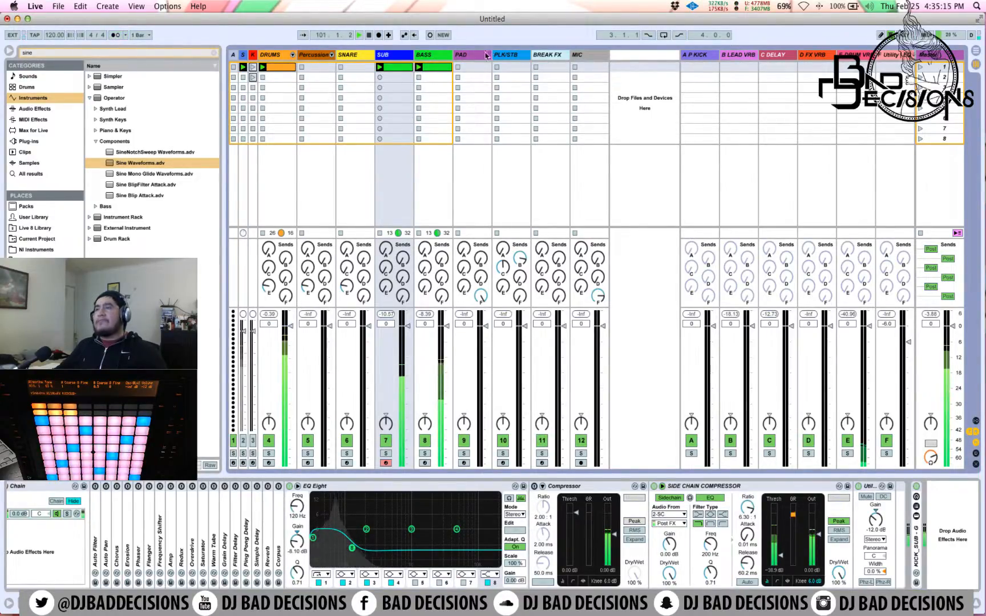
Show the BASS track's device chain from its Serum instrument onward.
{"action": "left_click", "coordinate": [426, 55]}
{"action": "scroll", "coordinate": [166, 532], "scroll_direction": "left", "scroll_amount": 5}
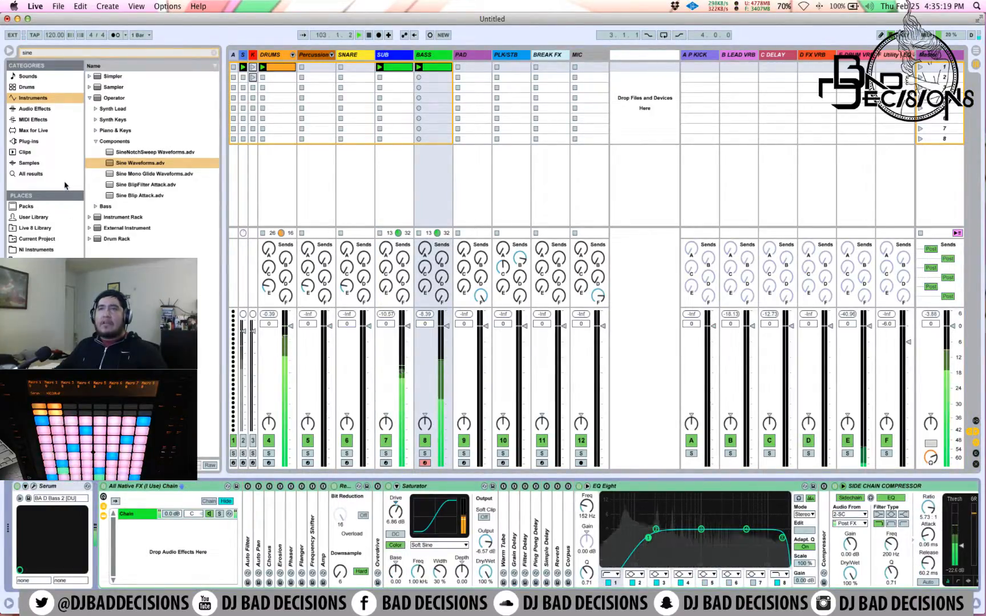
Clear the "sine" browser search and load the Spire VST from My VSTs onto the BASS track in place of Serum.
{"action": "left_click", "coordinate": [53, 112]}
{"action": "left_click", "coordinate": [52, 121]}
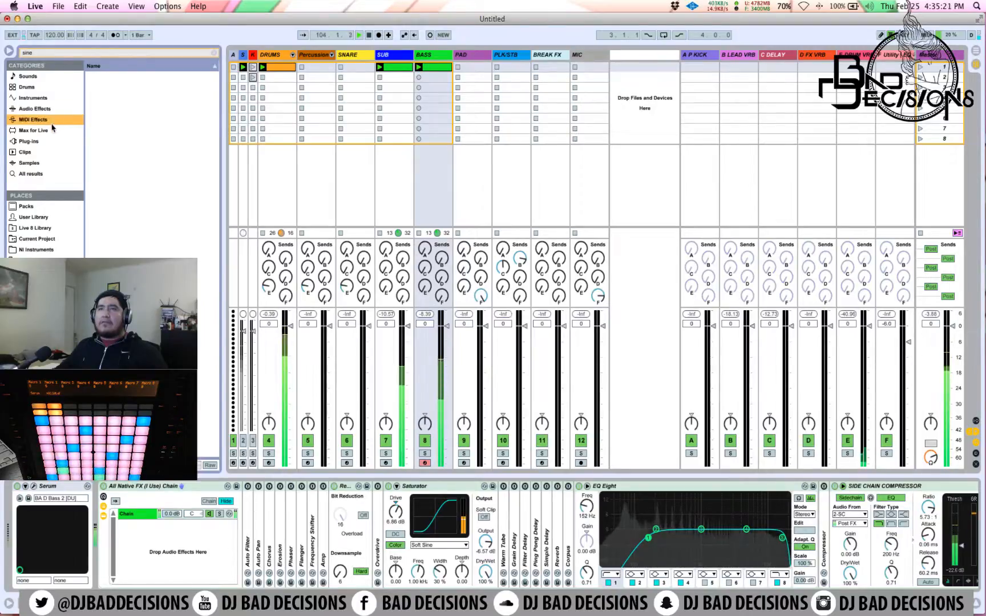
{"action": "left_click", "coordinate": [53, 129]}
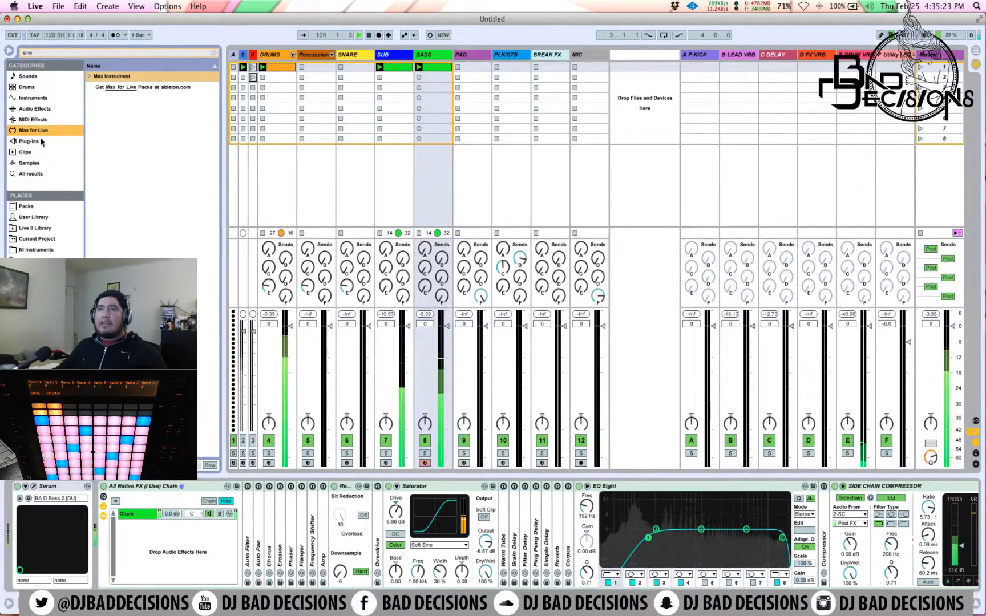
{"action": "left_click", "coordinate": [73, 141]}
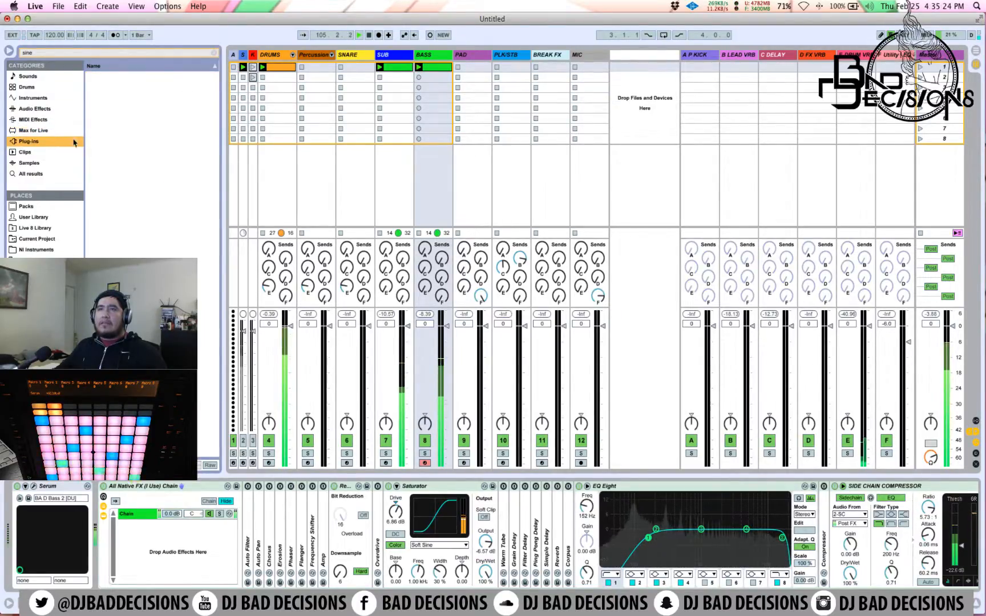
{"action": "left_click", "coordinate": [212, 53]}
{"action": "left_click", "coordinate": [89, 88]}
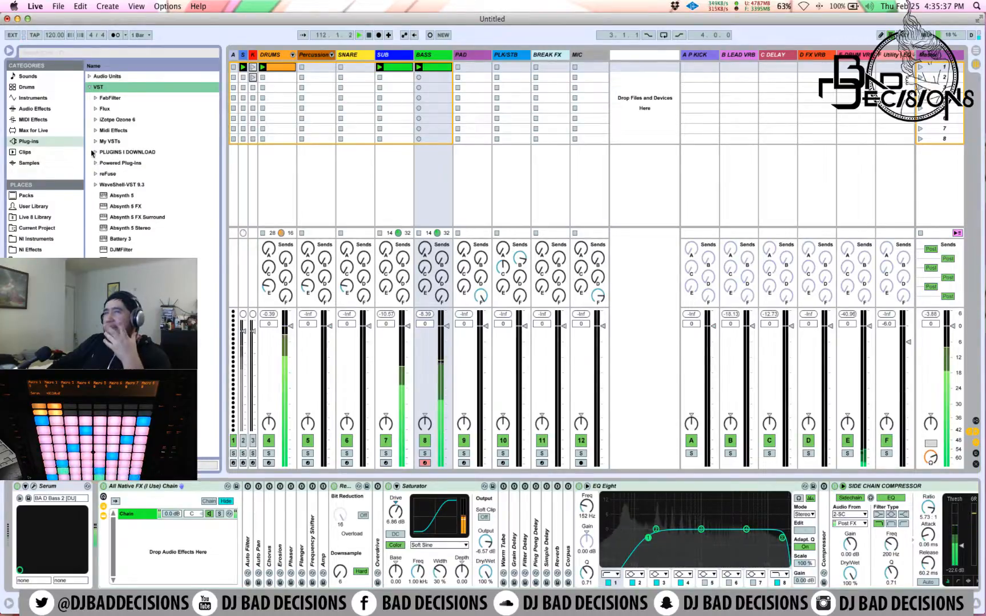
{"action": "left_click", "coordinate": [96, 141]}
{"action": "double_click", "coordinate": [114, 165]}
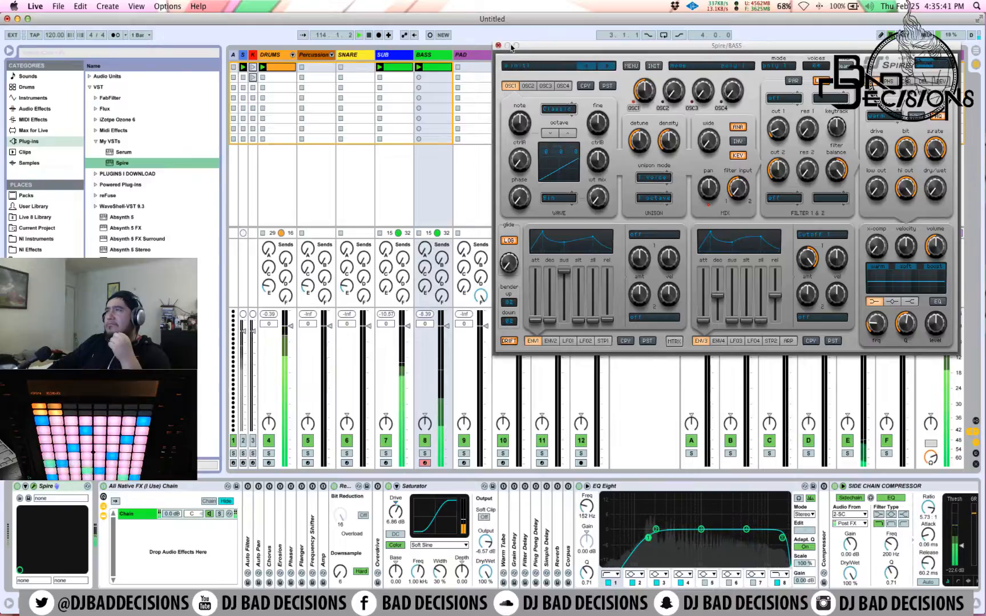
Select Spire's reveal-sound.com Minimal,Deep,Techno bank and advance through its presets to Bass Deep Warm.
{"action": "left_click_drag", "start_coordinate": [534, 48], "coordinate": [410, 184]}
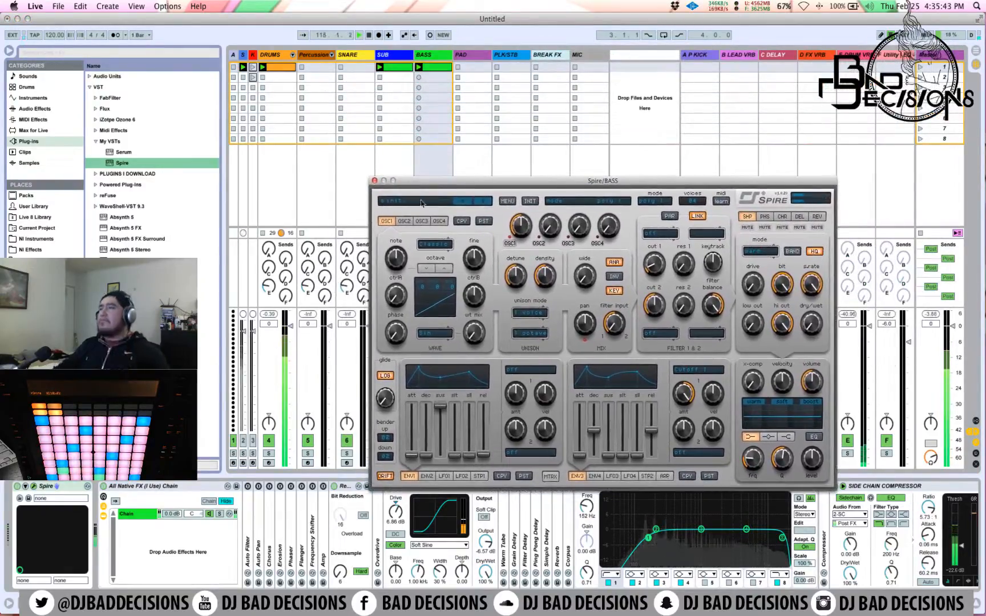
{"action": "left_click", "coordinate": [507, 202]}
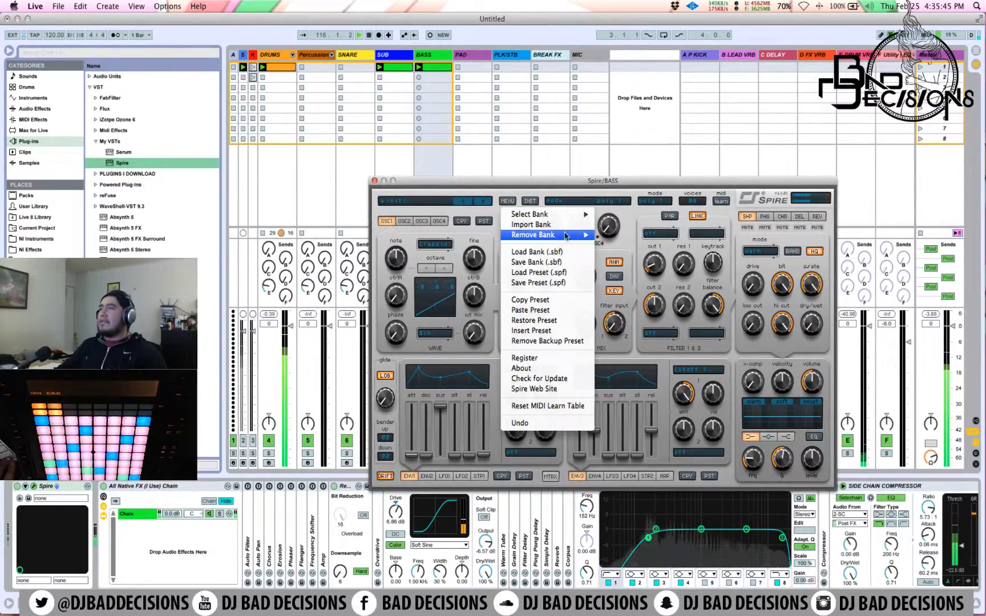
{"action": "mouse_move", "coordinate": [548, 214]}
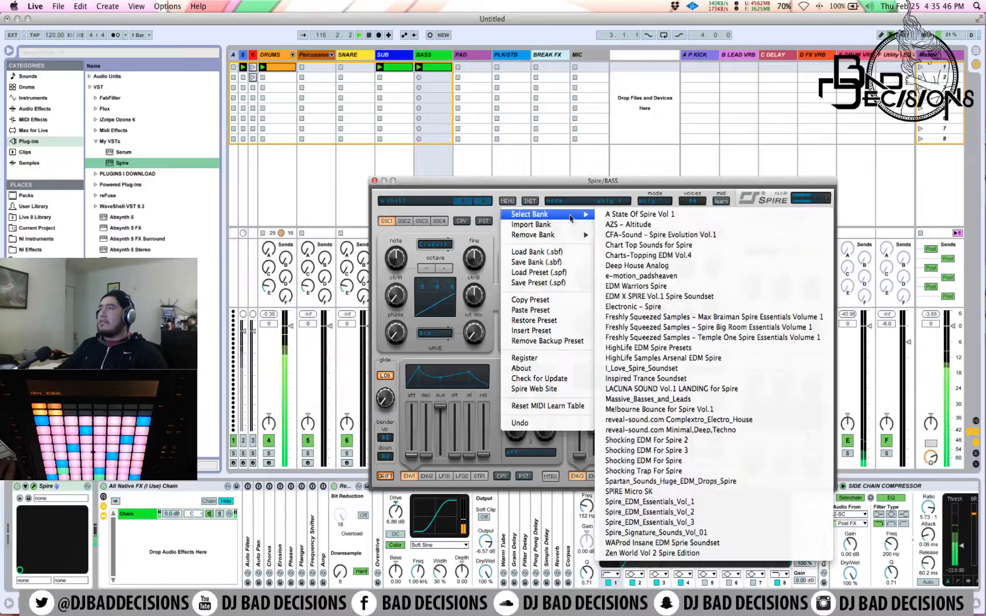
{"action": "left_click", "coordinate": [703, 432]}
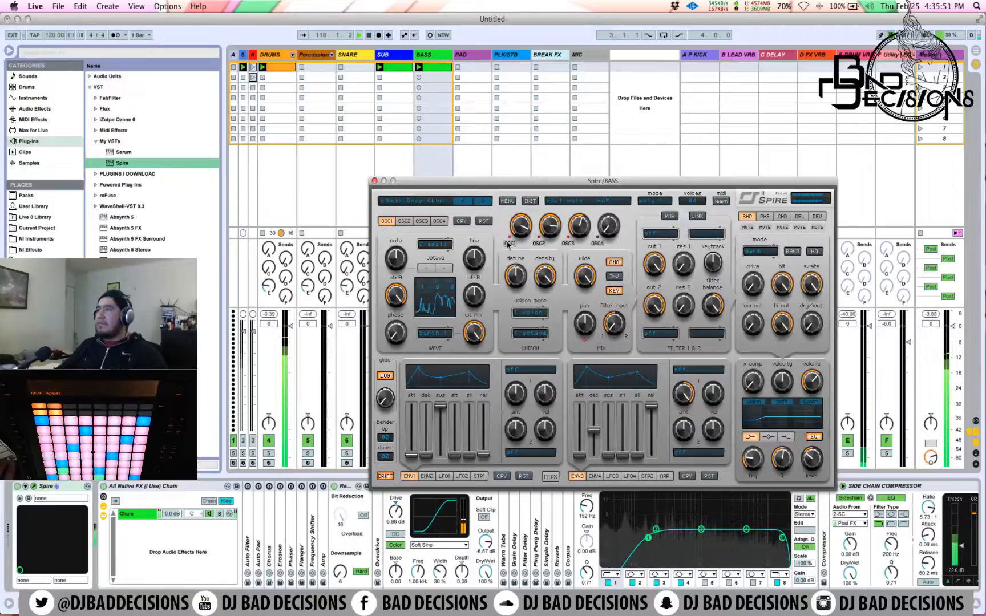
{"action": "left_click_drag", "start_coordinate": [450, 185], "coordinate": [368, 227]}
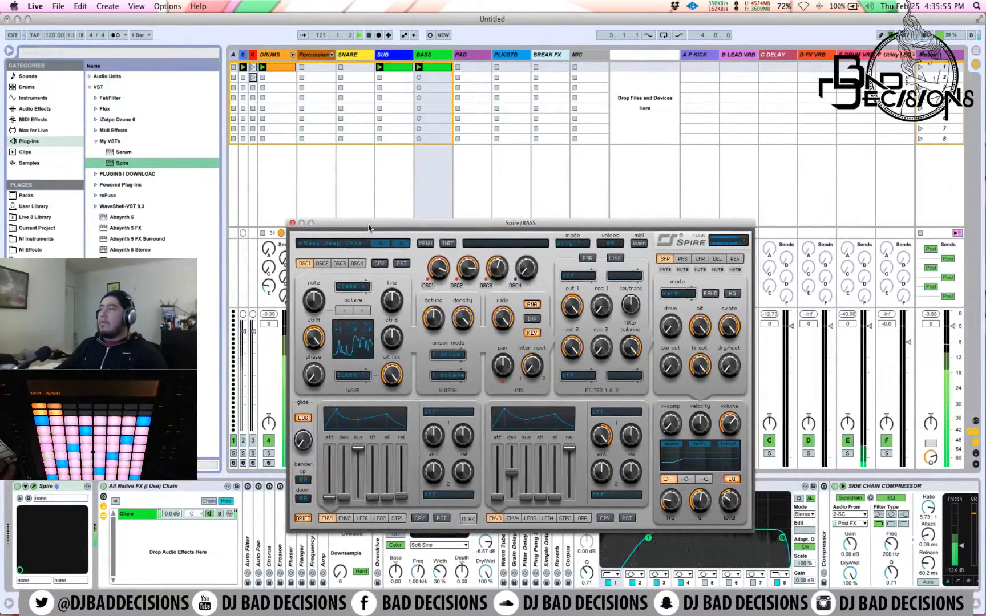
{"action": "left_click", "coordinate": [404, 242]}
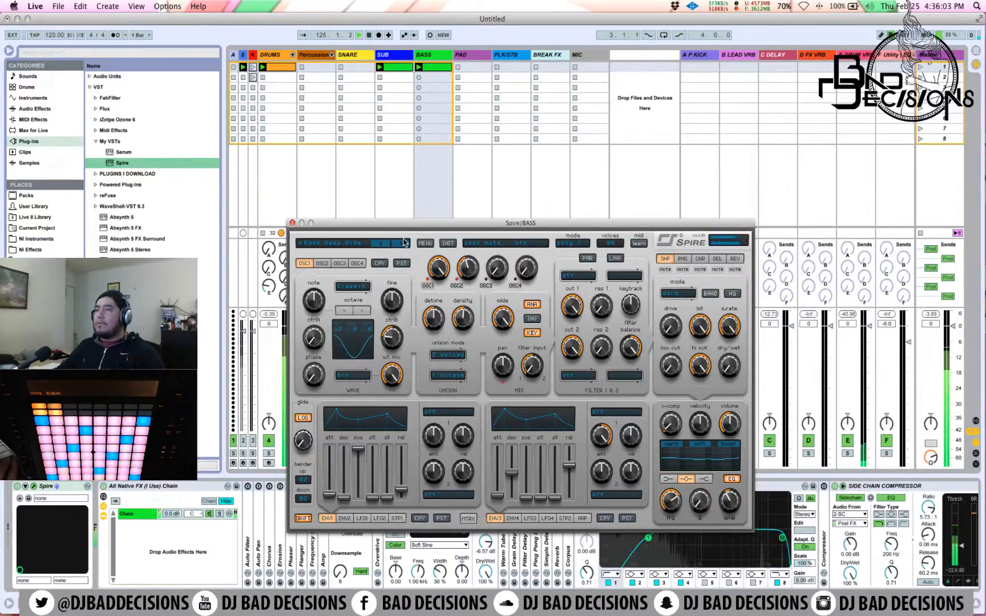
{"action": "left_click", "coordinate": [404, 243]}
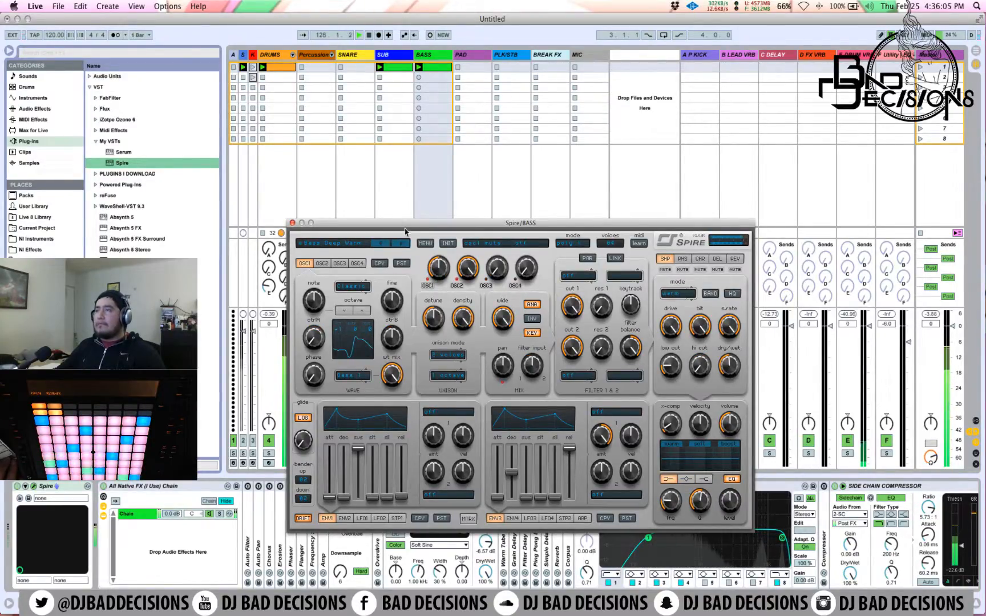
Transpose all notes of the BASS clip up one octave to D3-A#3, and fold and shrink the note editor.
{"action": "double_click", "coordinate": [432, 69]}
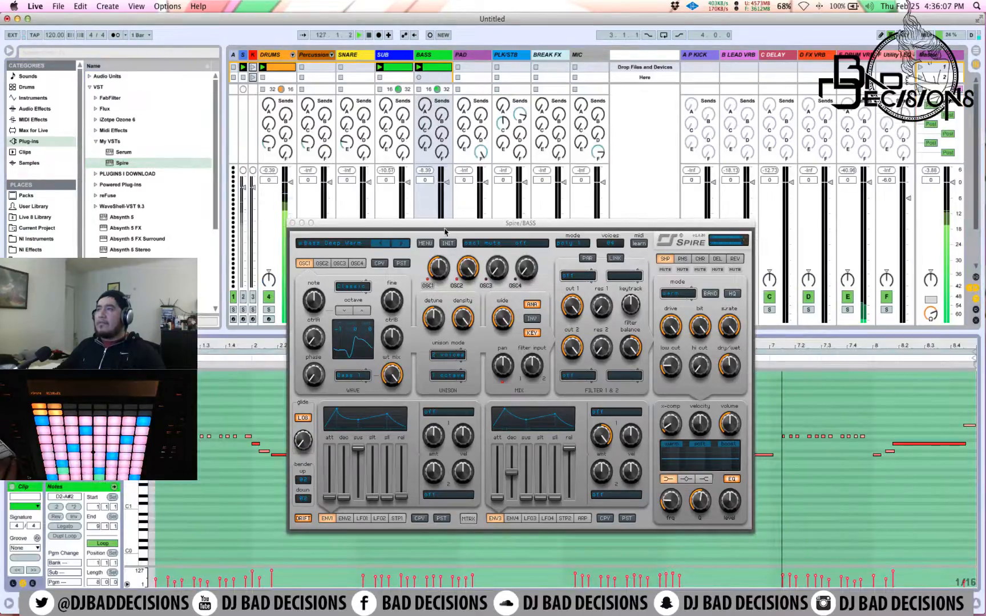
{"action": "left_click_drag", "start_coordinate": [444, 223], "coordinate": [674, 72]}
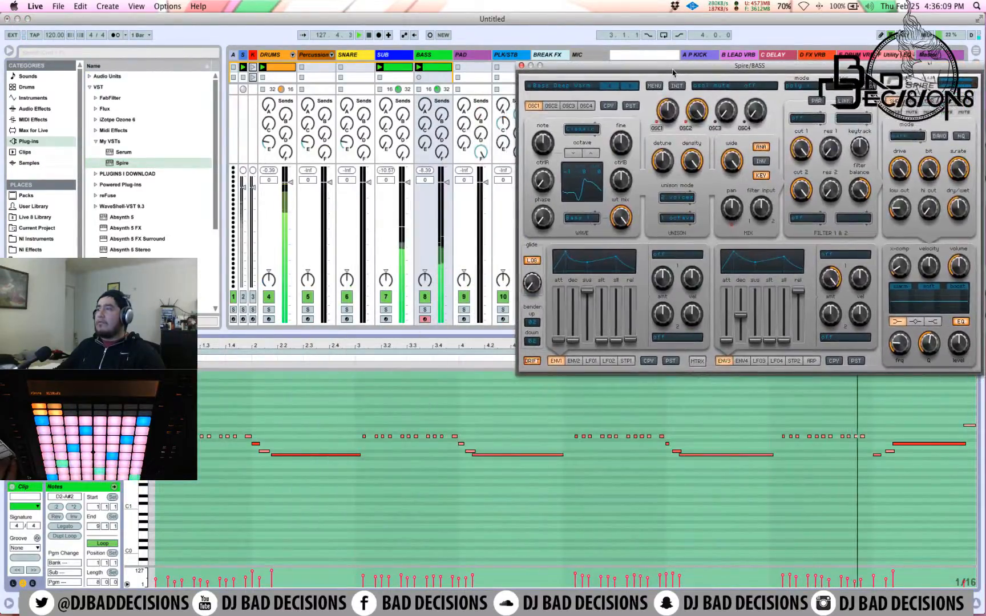
{"action": "left_click", "coordinate": [487, 478]}
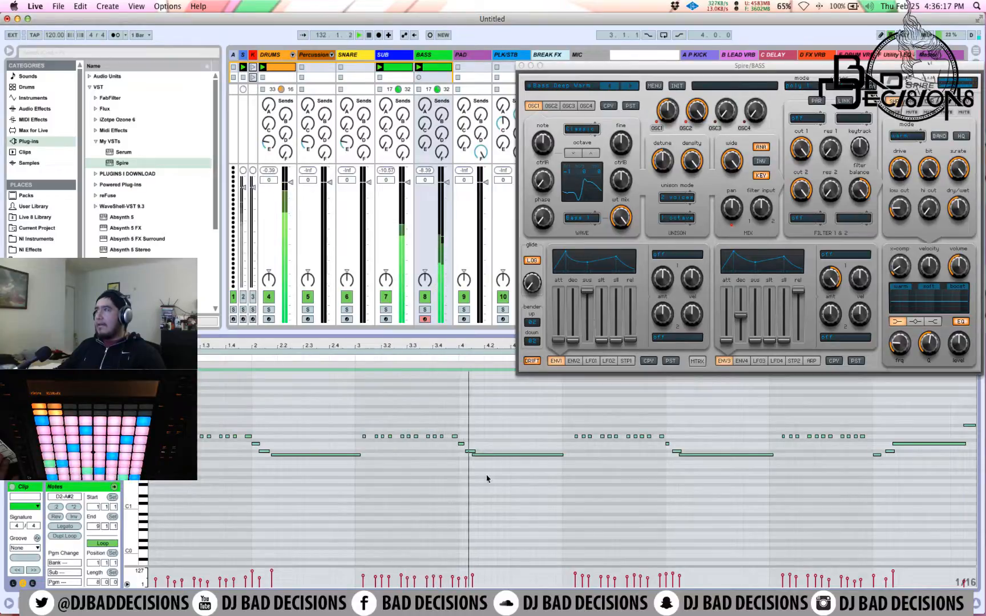
{"action": "key", "text": "shift+Up"}
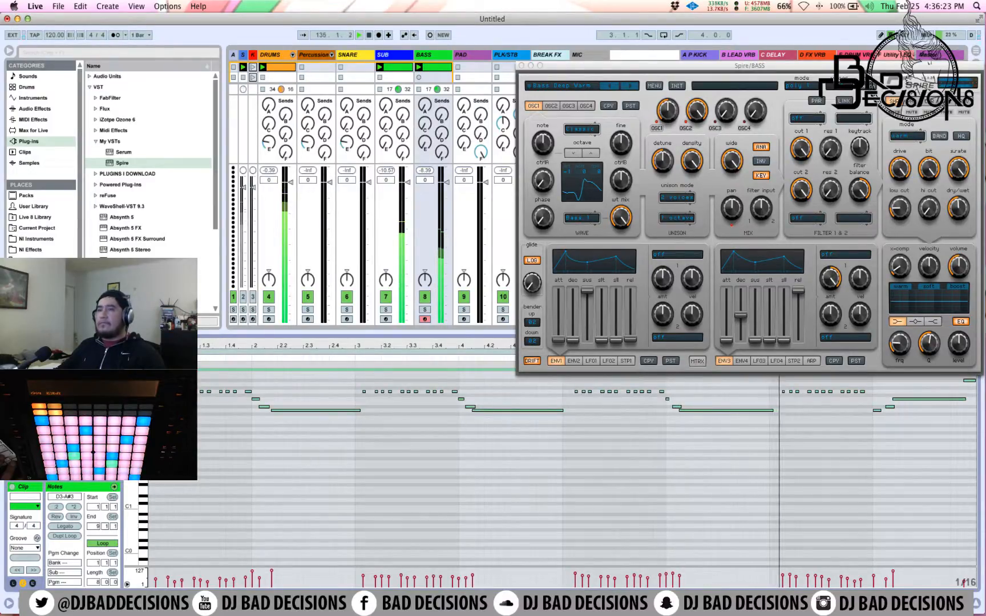
{"action": "left_click", "coordinate": [137, 369]}
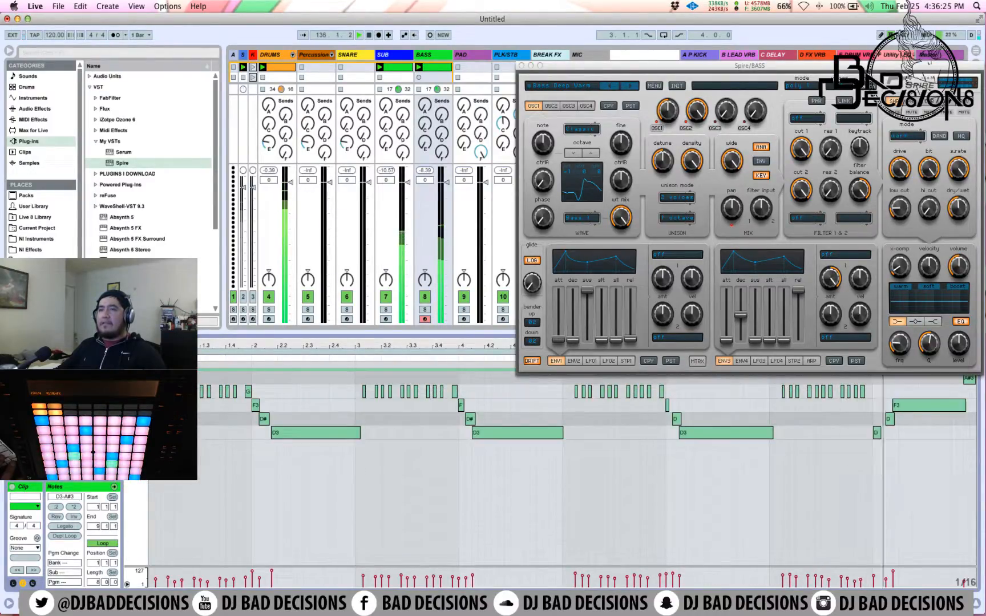
{"action": "left_click_drag", "start_coordinate": [137, 333], "coordinate": [136, 456]}
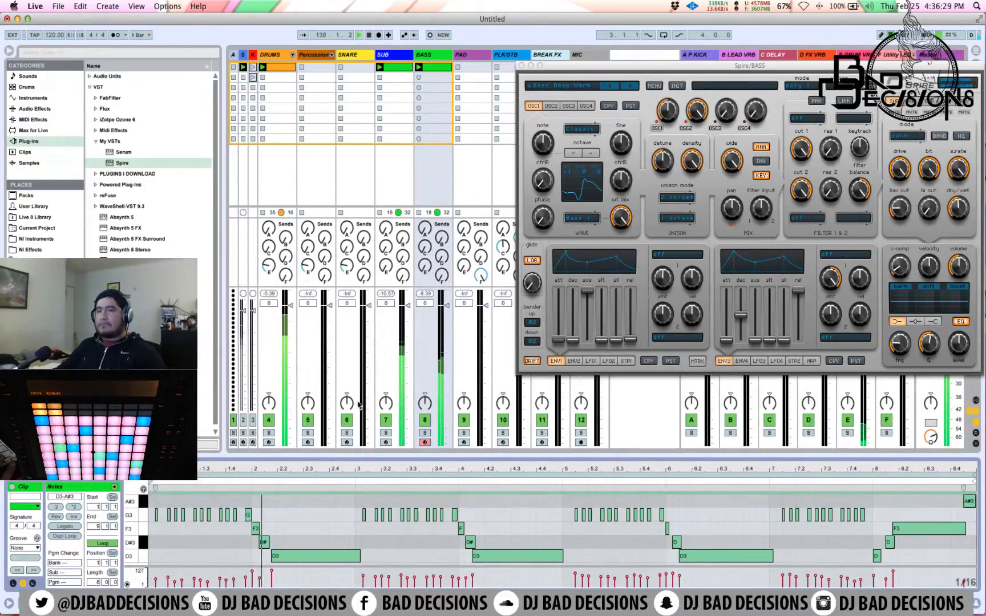
Solo the BASS track and advance Spire to the preset after Bass Deep Warm.
{"action": "left_click", "coordinate": [425, 432]}
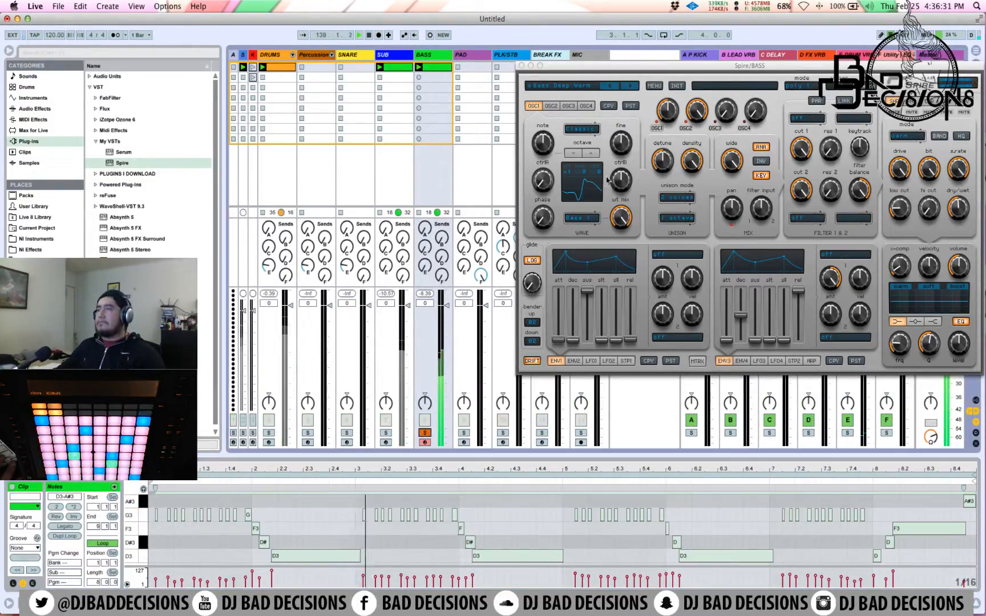
{"action": "left_click", "coordinate": [630, 86]}
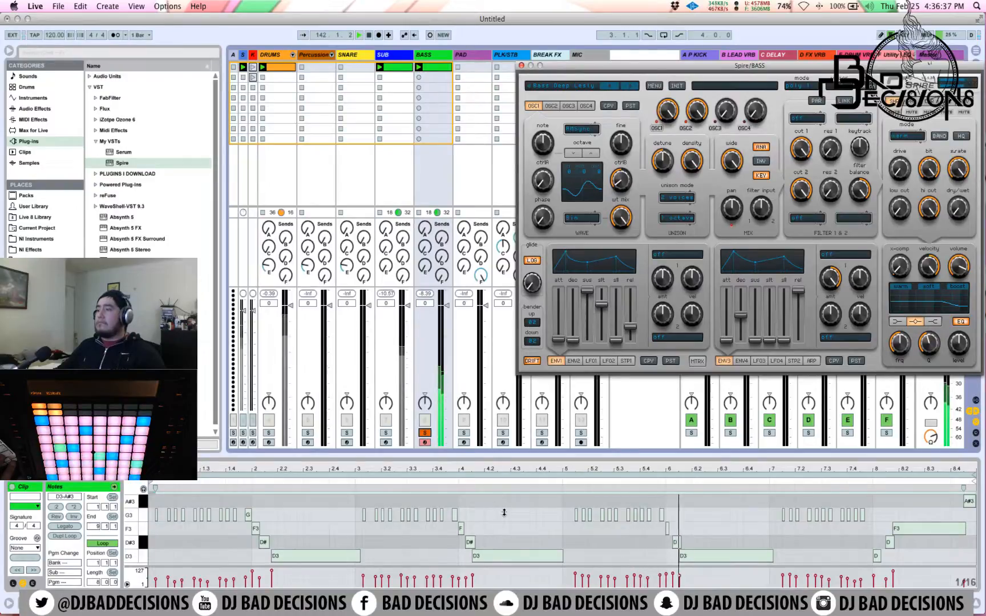
Try all notes of the BASS clip one octave lower and move them back up to D3-A#3.
{"action": "left_click", "coordinate": [546, 535]}
{"action": "key", "text": "super+a"}
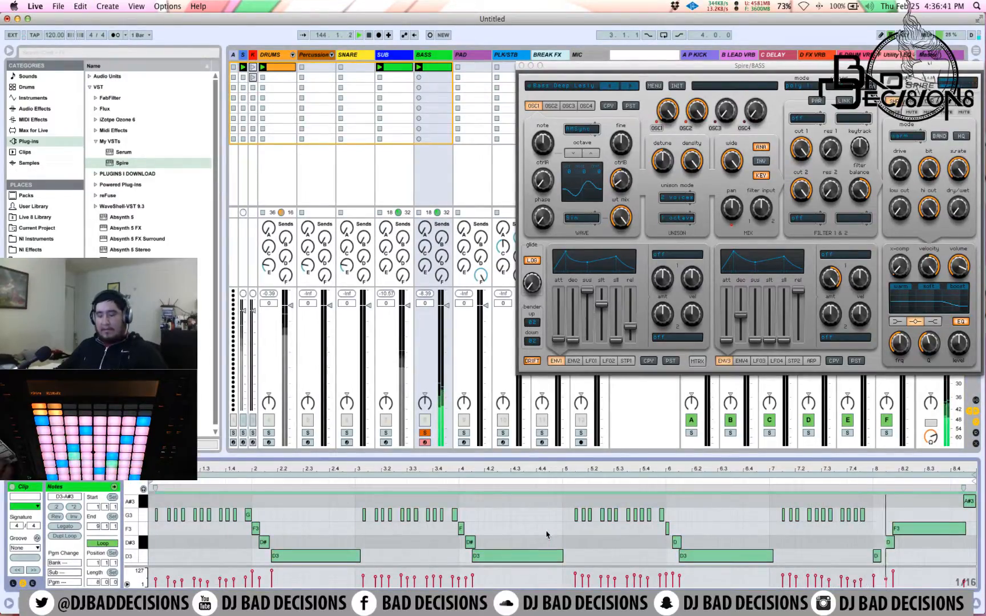
{"action": "key", "text": "shift+Down"}
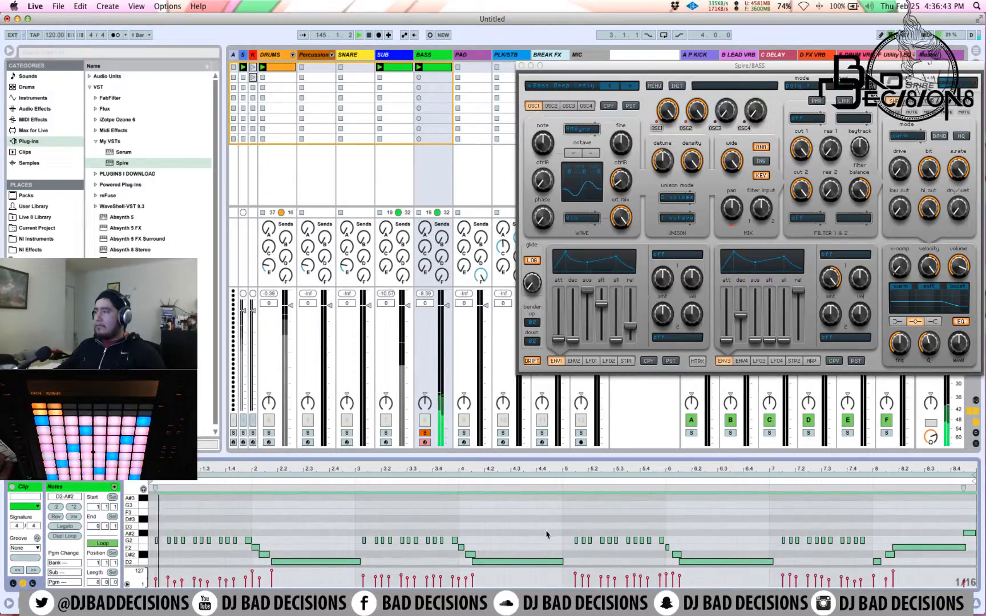
{"action": "key", "text": "shift+Up"}
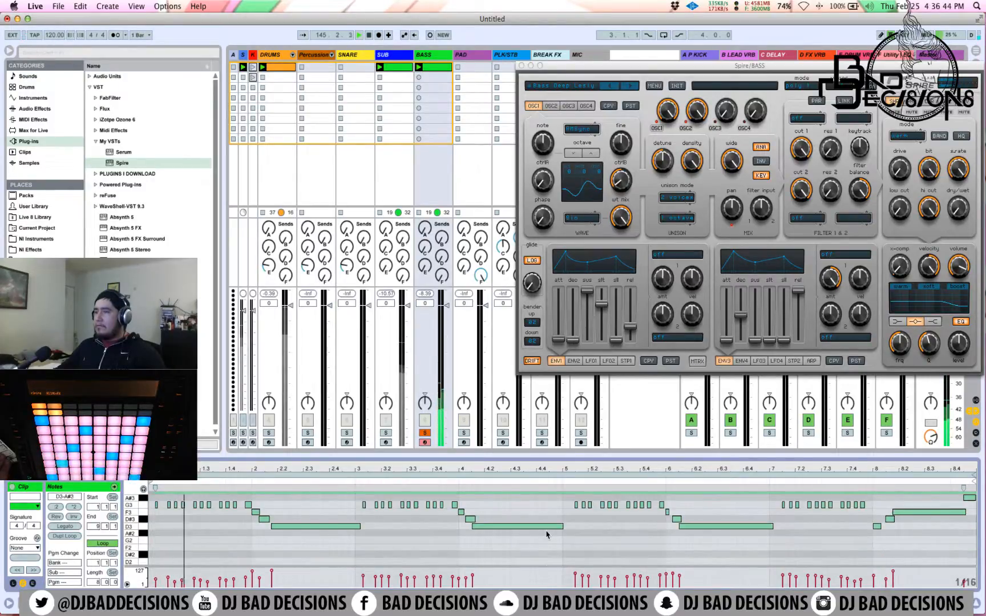
End the BASS solo, set the track's Utility gain to -7.78 dB and unfold the Compressor in its device chain.
{"action": "left_click", "coordinate": [426, 433]}
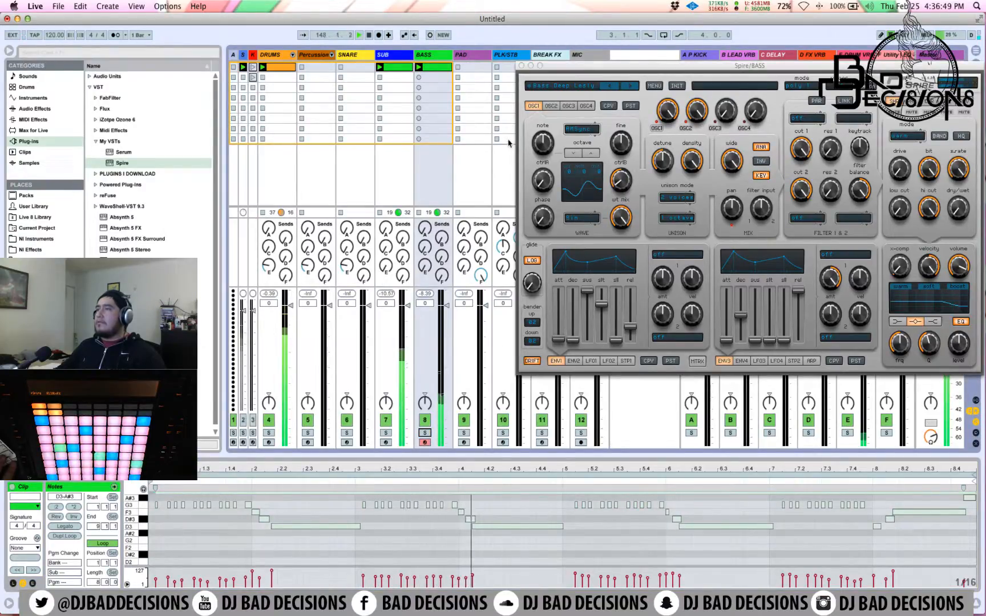
{"action": "double_click", "coordinate": [429, 56]}
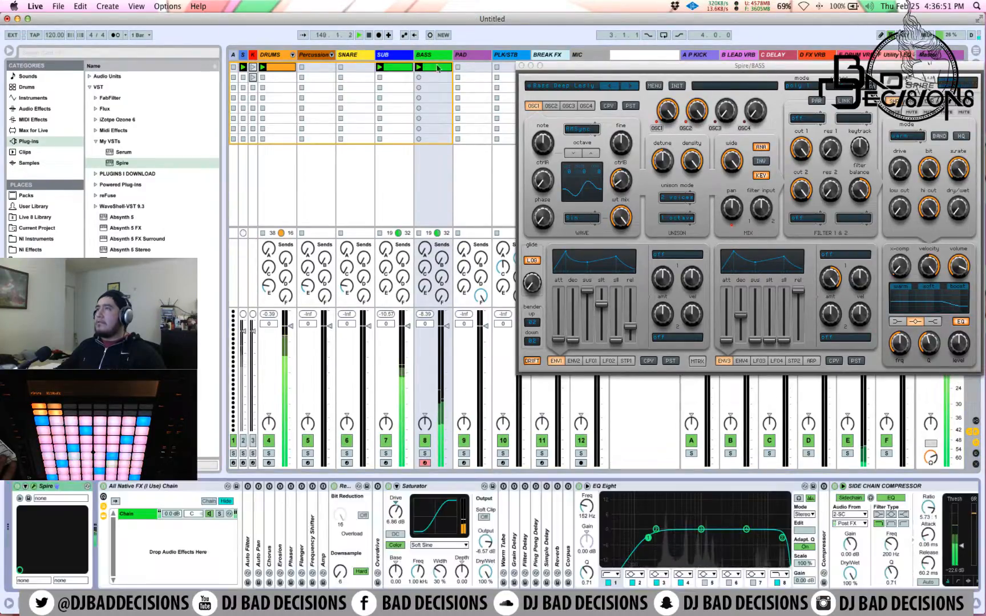
{"action": "scroll", "coordinate": [851, 512], "scroll_direction": "right", "scroll_amount": 3}
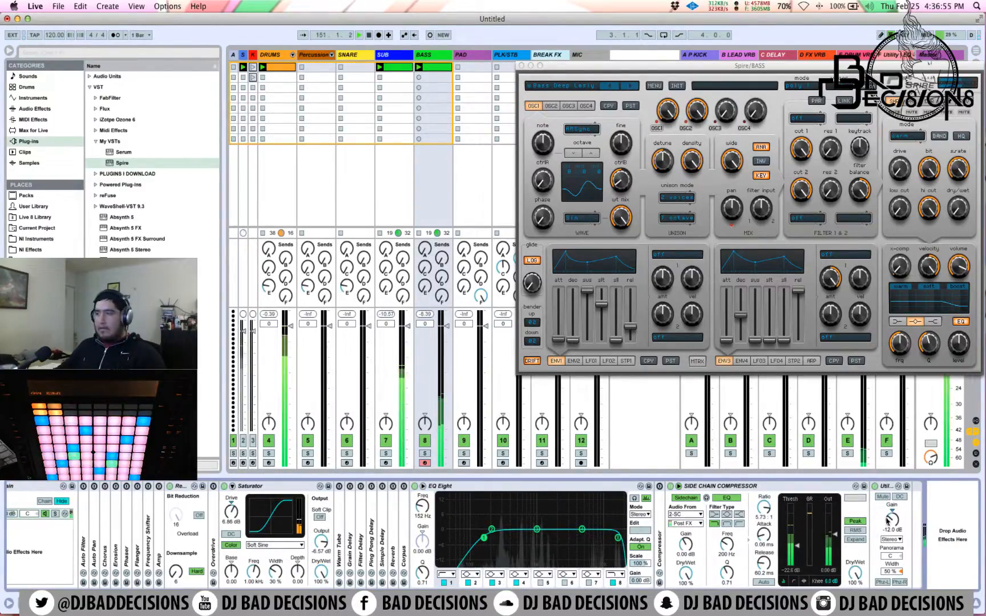
{"action": "mouse_move", "coordinate": [892, 521]}
{"action": "left_mouse_down"}
{"action": "mouse_move", "coordinate": [892, 510]}
{"action": "mouse_move", "coordinate": [892, 519]}
{"action": "left_mouse_up"}
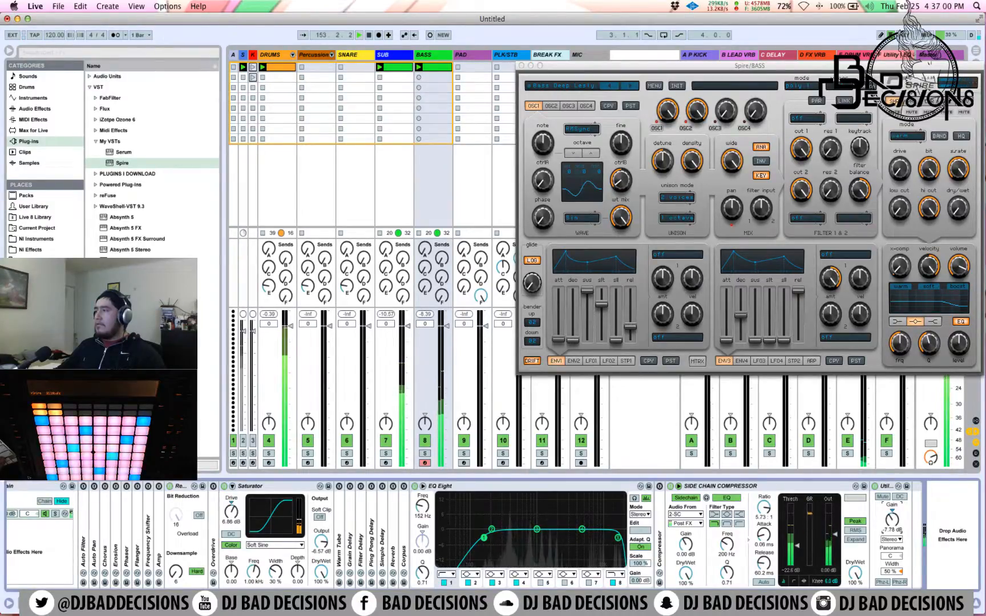
{"action": "double_click", "coordinate": [660, 515]}
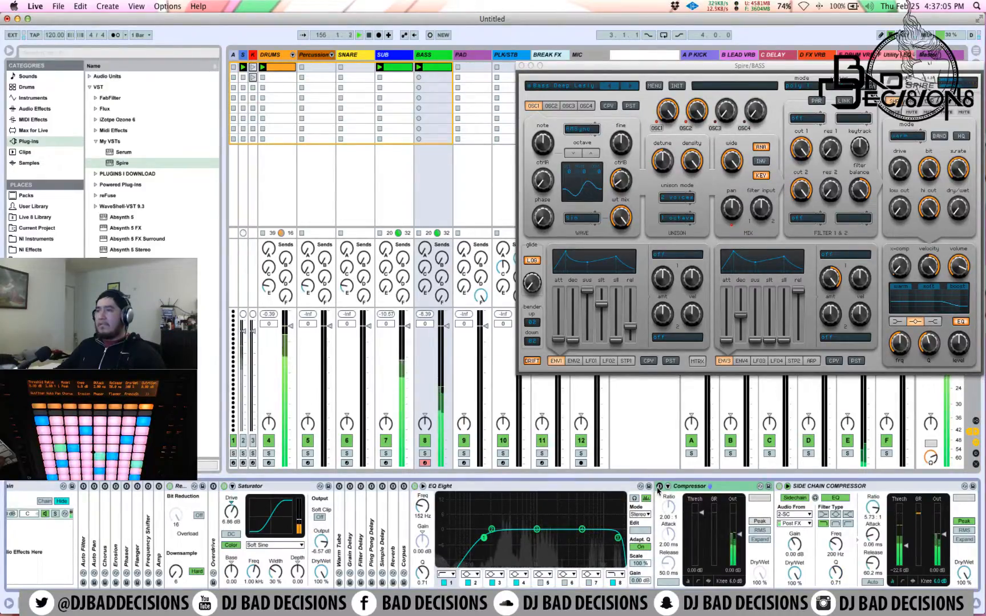
Level the velocities of all notes in the BASS clip to one uniform high value.
{"action": "double_click", "coordinate": [448, 66]}
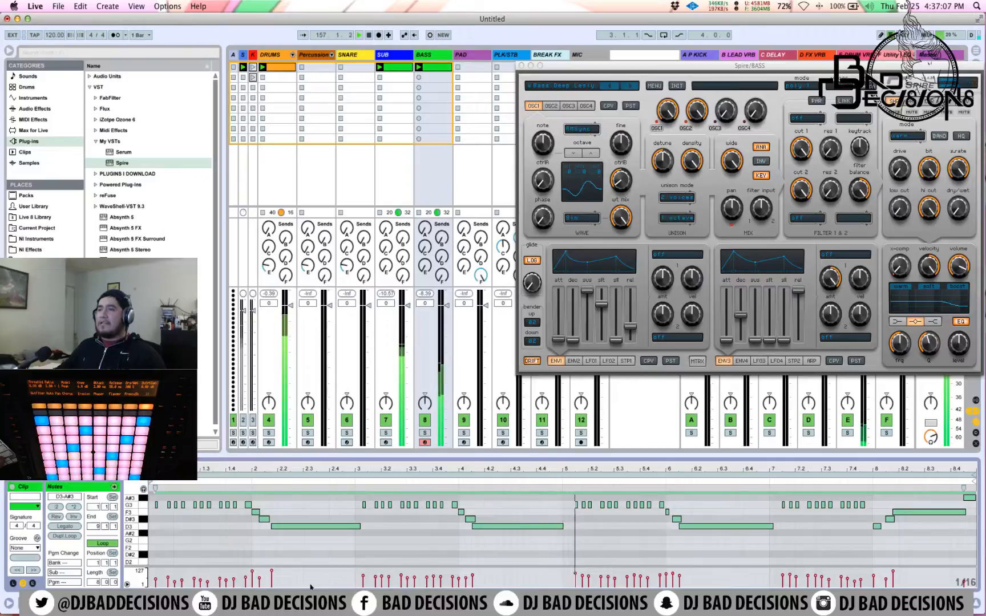
{"action": "key", "text": "super+a"}
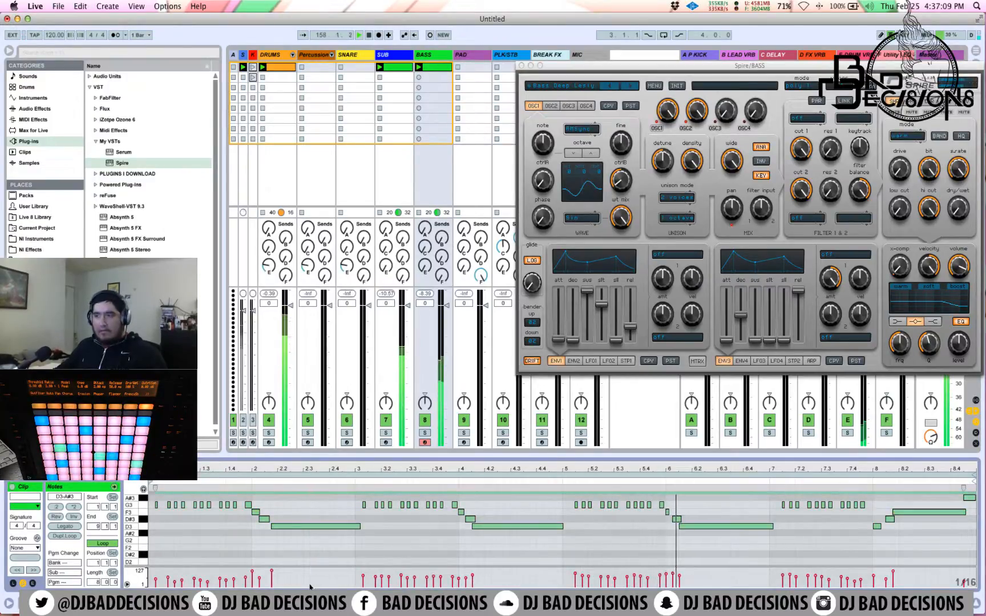
{"action": "mouse_move", "coordinate": [273, 575]}
{"action": "left_mouse_down"}
{"action": "mouse_move", "coordinate": [273, 583]}
{"action": "mouse_move", "coordinate": [272, 574]}
{"action": "left_mouse_up"}
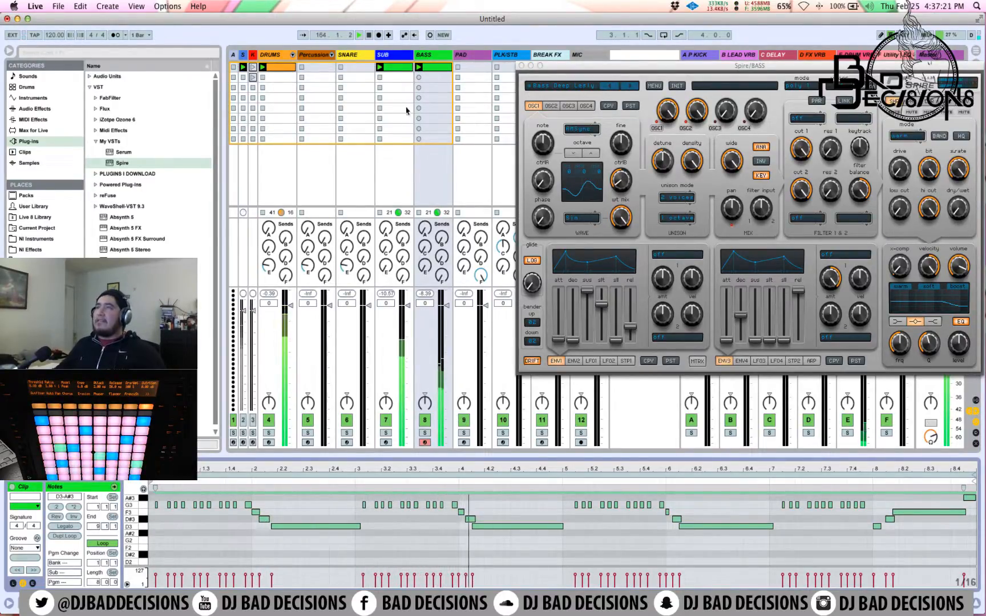
Copy the BASS clip into the first slot of the SUB track, replacing the clip there.
{"action": "left_click", "coordinate": [429, 70]}
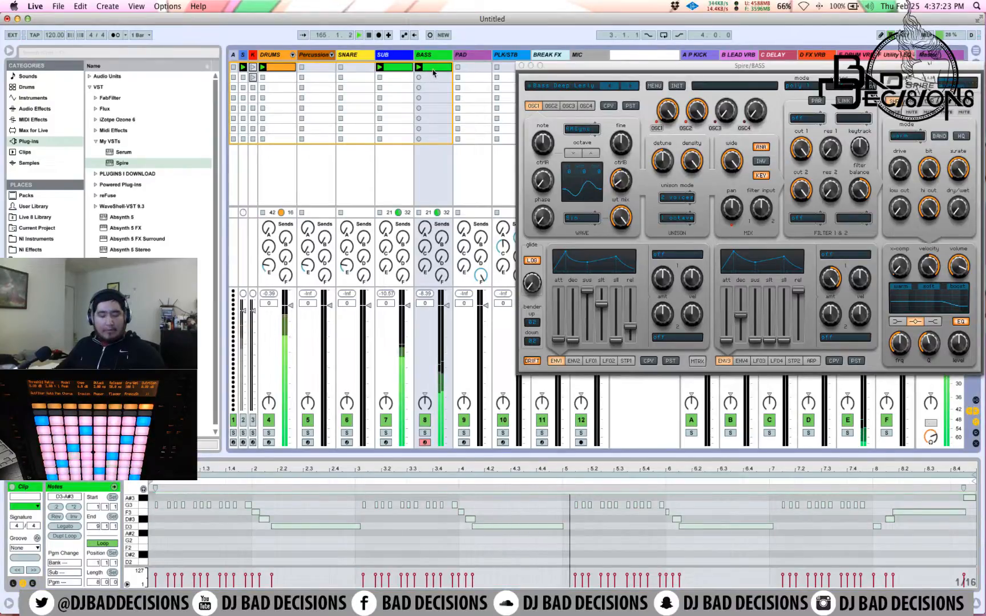
{"action": "left_click_drag", "start_coordinate": [421, 66], "coordinate": [407, 70]}
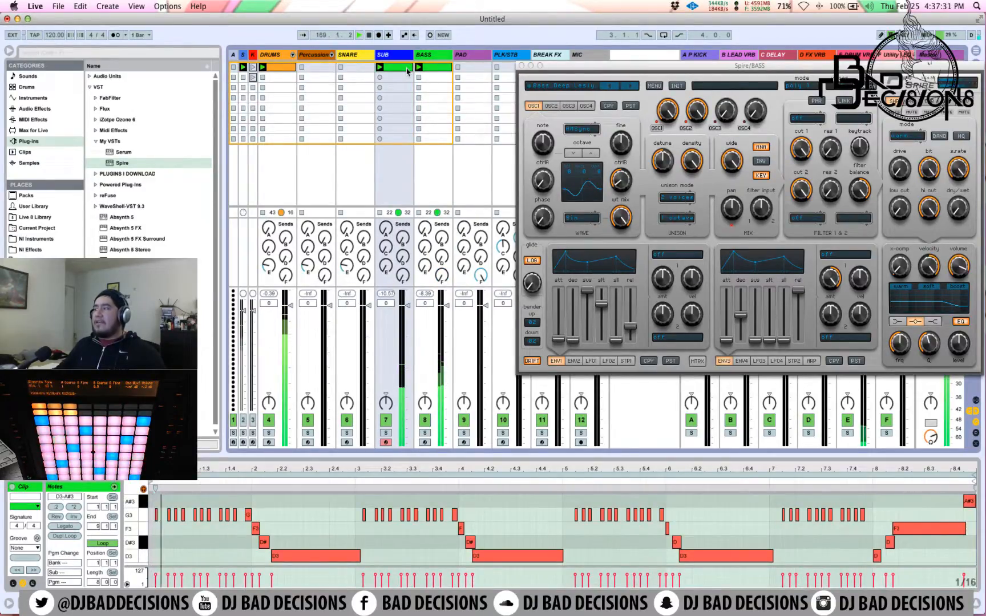
Solo the SUB track, transpose all notes of its clip down two octaves to D1-A#1, and end the solo.
{"action": "left_click", "coordinate": [385, 433]}
{"action": "left_click", "coordinate": [367, 545]}
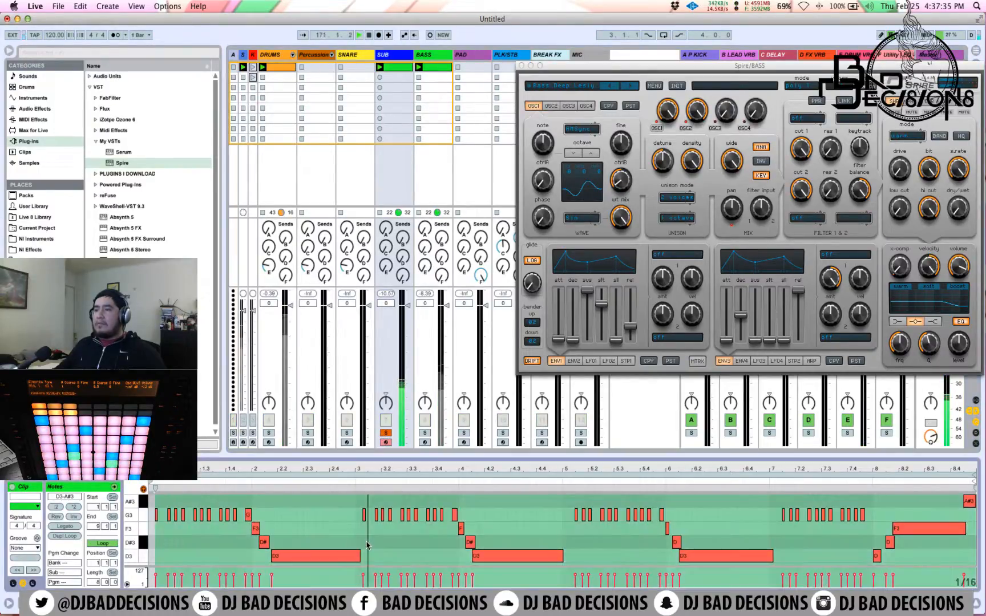
{"action": "key", "text": "super+a"}
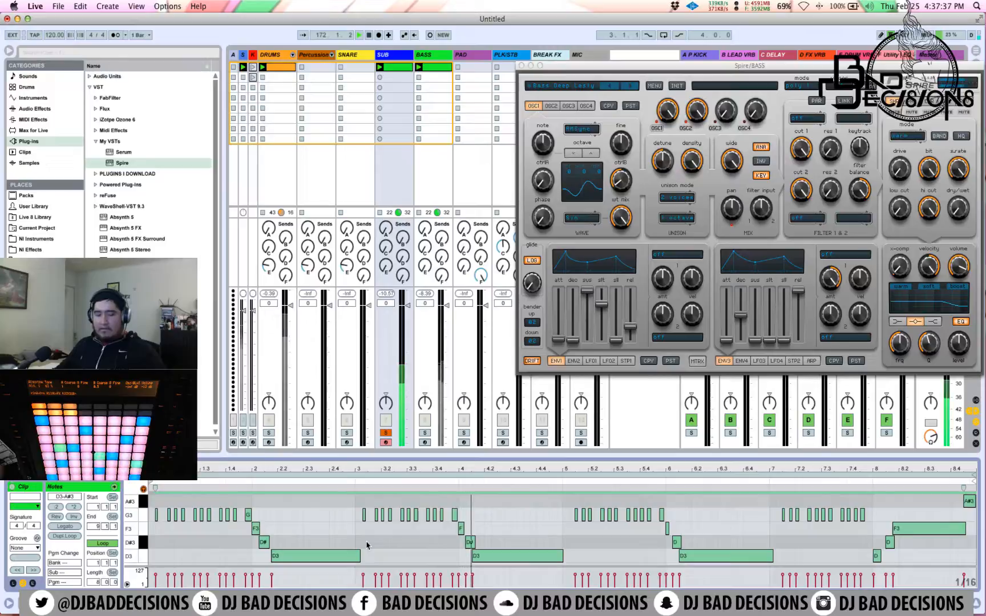
{"action": "key", "text": "shift+Down"}
{"action": "key", "text": "shift+Down"}
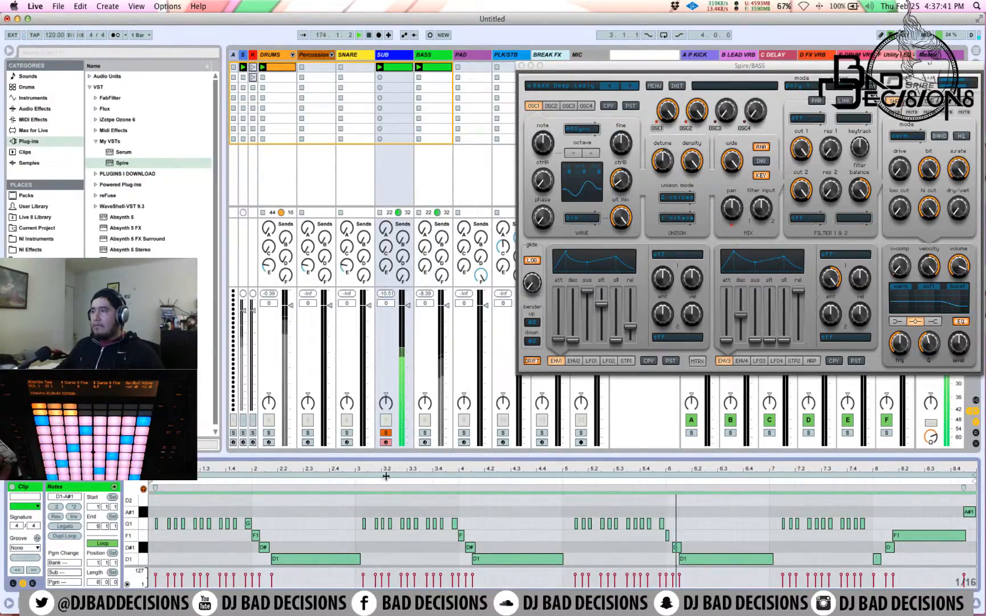
{"action": "left_click", "coordinate": [386, 434]}
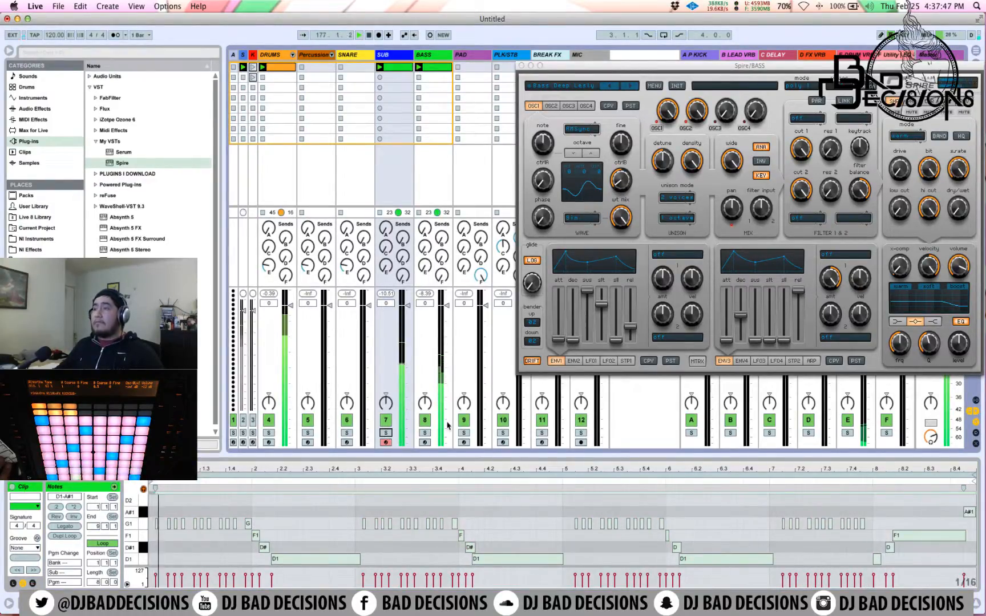
Raise the velocities of all notes in the SUB clip together.
{"action": "left_click", "coordinate": [279, 578]}
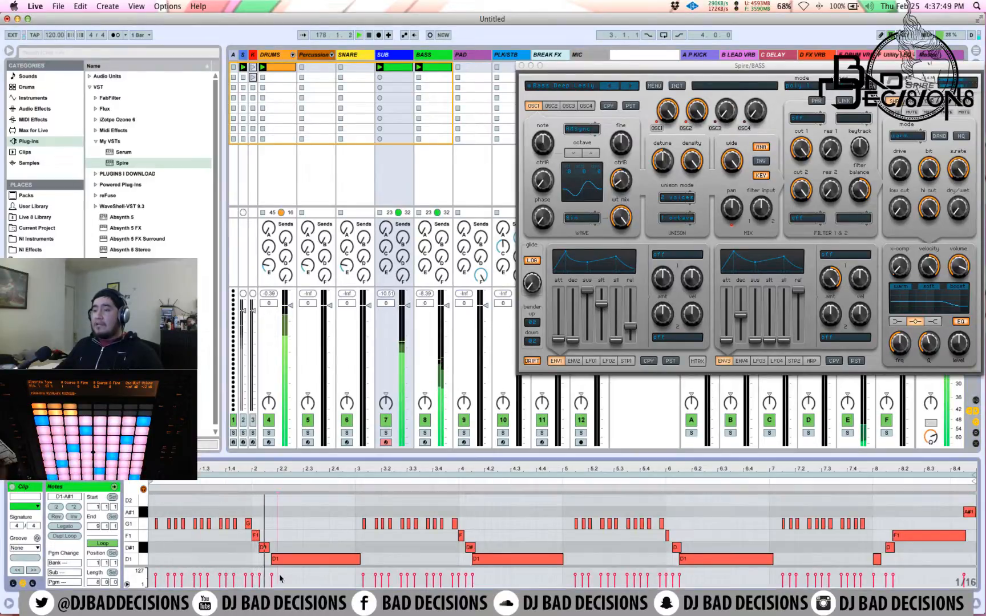
{"action": "left_click", "coordinate": [280, 578]}
{"action": "left_click", "coordinate": [273, 578]}
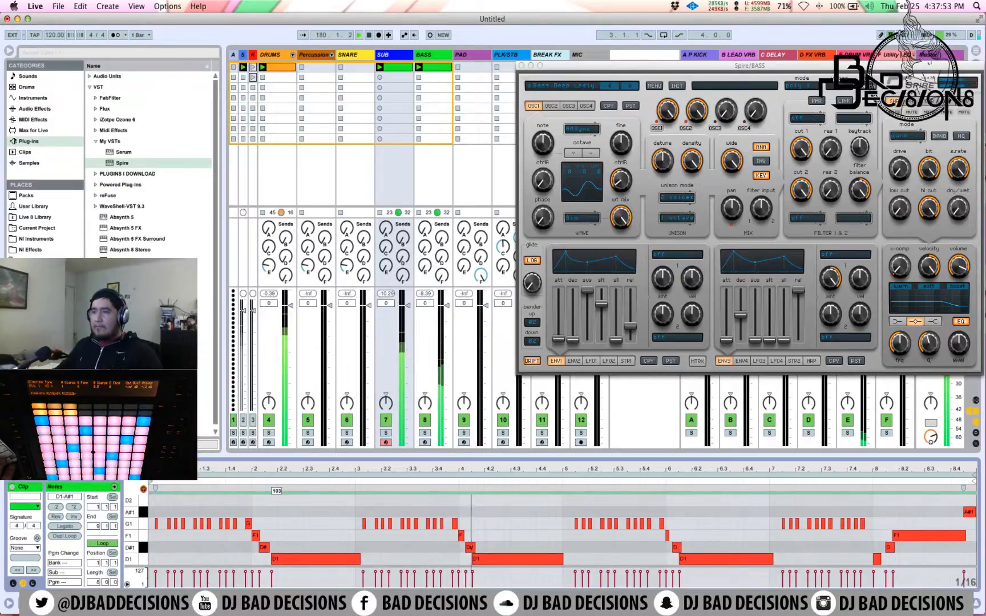
{"action": "left_click_drag", "start_coordinate": [272, 576], "coordinate": [271, 578]}
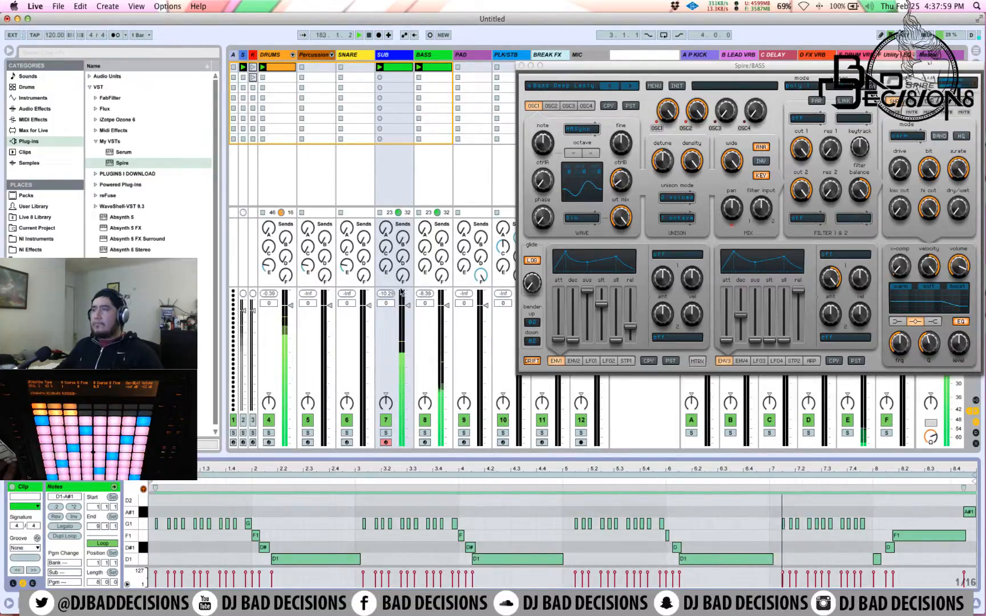
Select the BASS clip, shift the Spire window off the mixer's edge and show the BASS track's effects through to the Utility.
{"action": "left_click", "coordinate": [441, 69]}
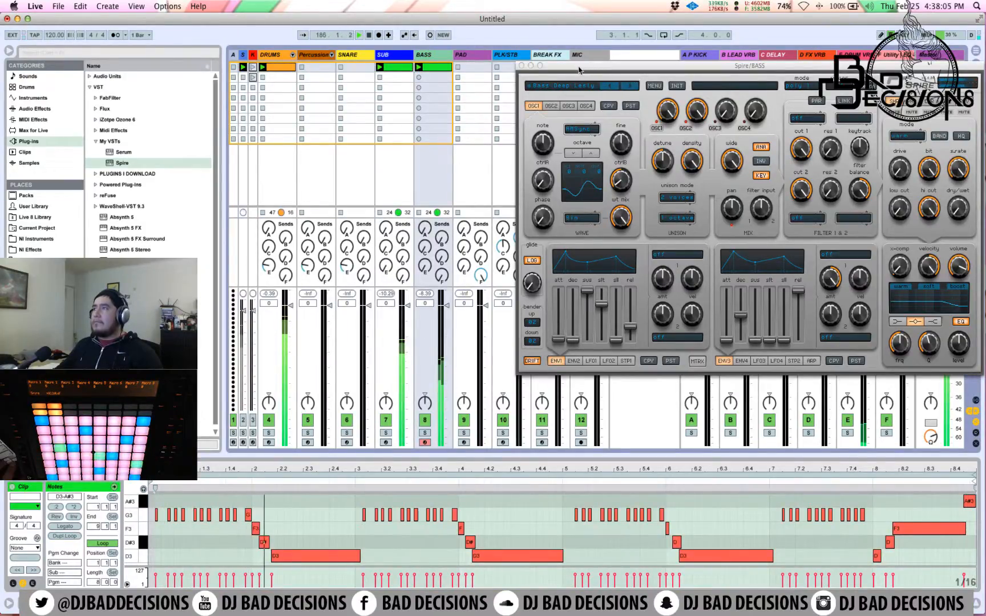
{"action": "left_click_drag", "start_coordinate": [578, 70], "coordinate": [488, 73]}
{"action": "left_click", "coordinate": [437, 442]}
{"action": "scroll", "coordinate": [65, 489], "scroll_direction": "right", "scroll_amount": 3}
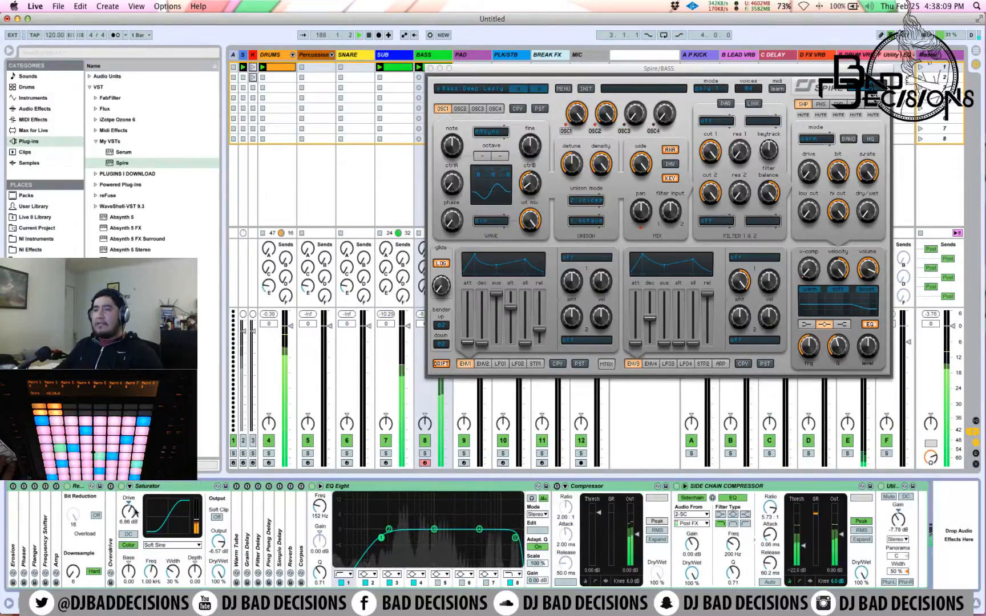
{"action": "left_click", "coordinate": [67, 487]}
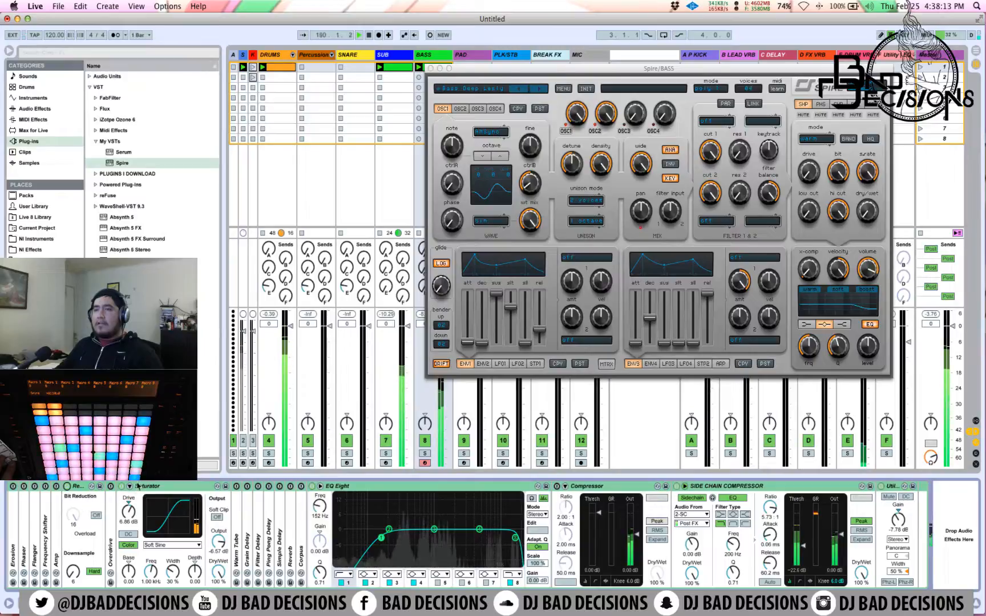
Try the Medium Curve and Hard Curve types on the BASS track's Saturator and return it to Soft Sine.
{"action": "left_click", "coordinate": [196, 544]}
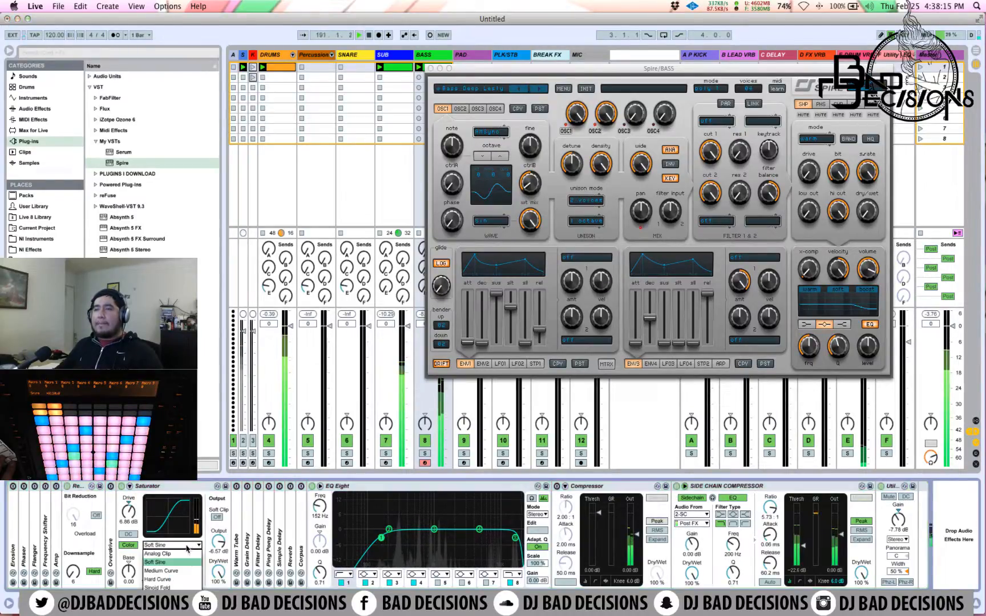
{"action": "left_click", "coordinate": [179, 575]}
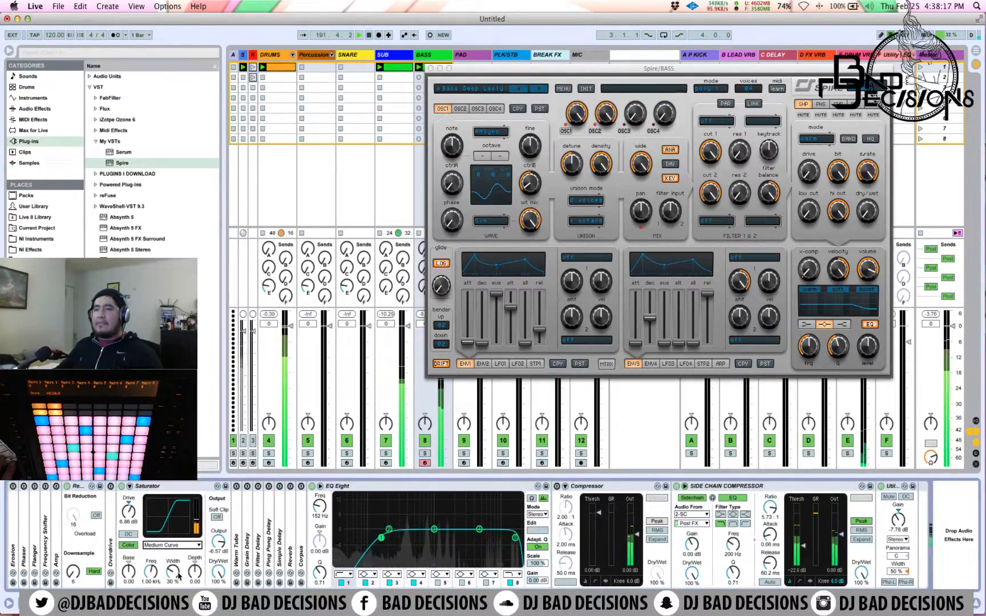
{"action": "left_click", "coordinate": [183, 546]}
{"action": "left_click", "coordinate": [174, 582]}
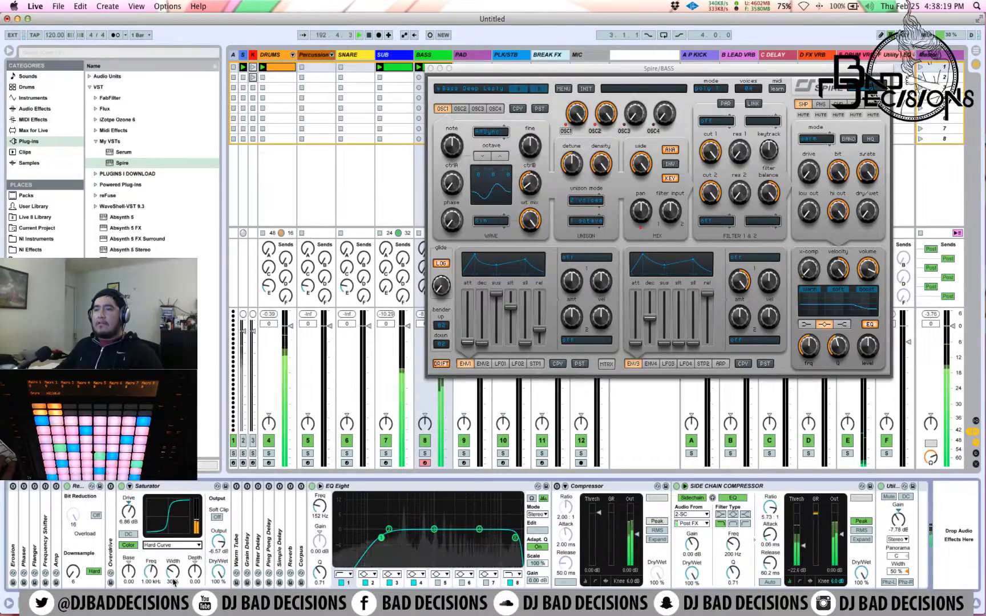
{"action": "left_click", "coordinate": [178, 545]}
{"action": "left_click", "coordinate": [175, 574]}
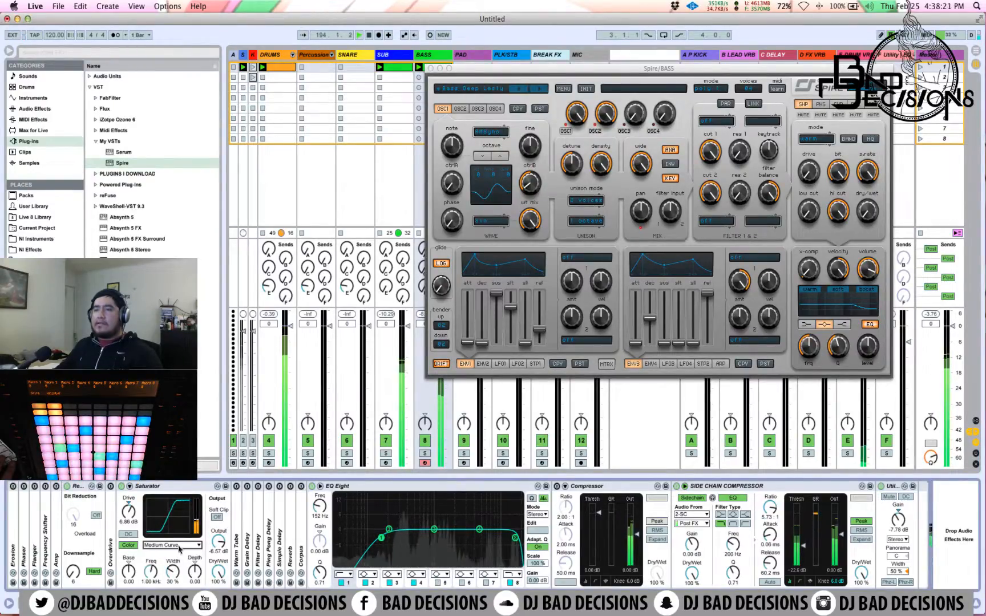
{"action": "left_click", "coordinate": [179, 546]}
{"action": "left_click", "coordinate": [180, 566]}
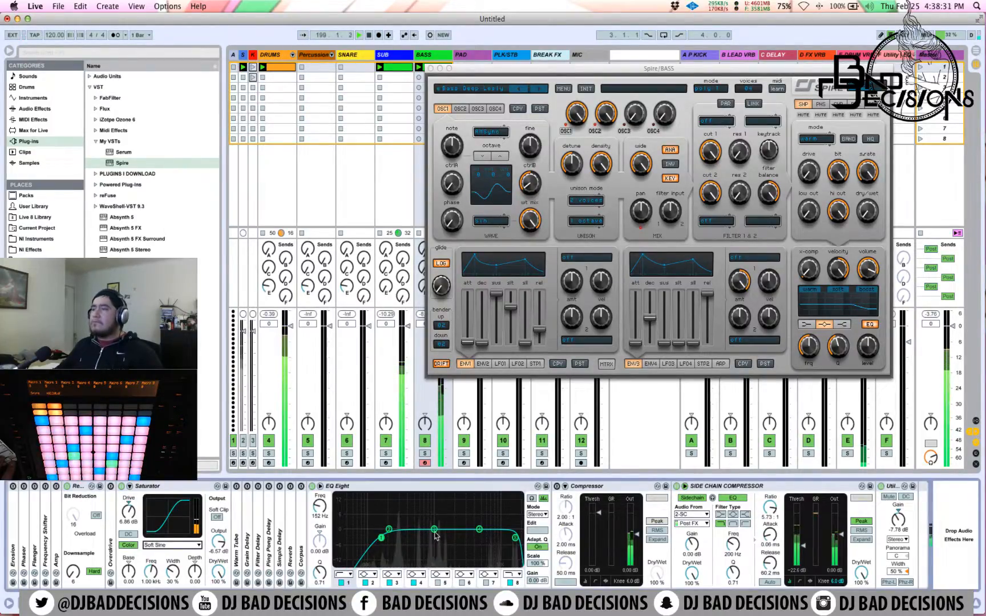
Enable the BASS Compressor in RMS mode without makeup, with ratio 2.52:1, threshold -18.2 dB and output 1.85 dB, and compare it bypassed.
{"action": "left_click", "coordinate": [557, 487]}
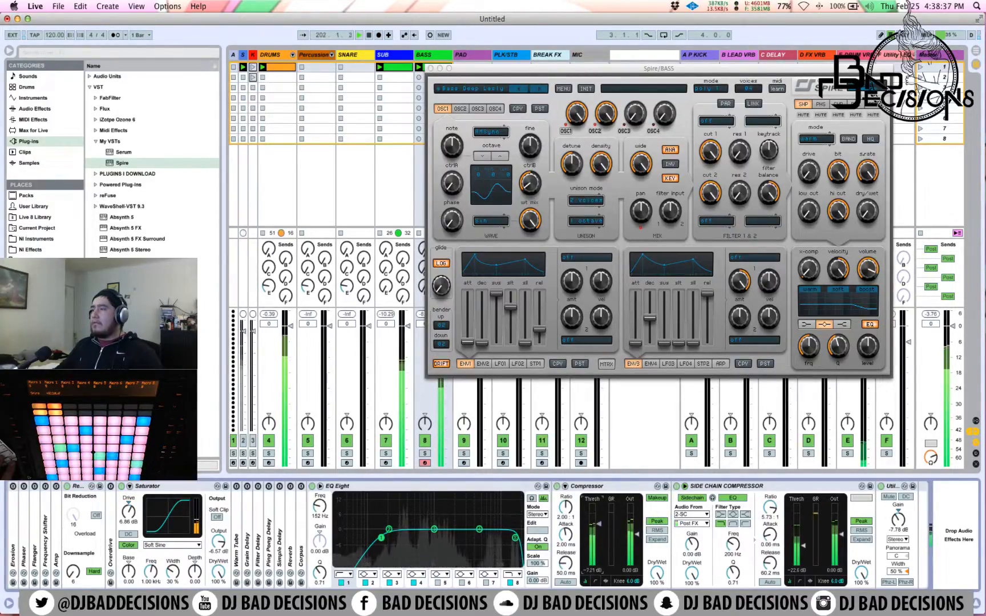
{"action": "left_click", "coordinate": [660, 530]}
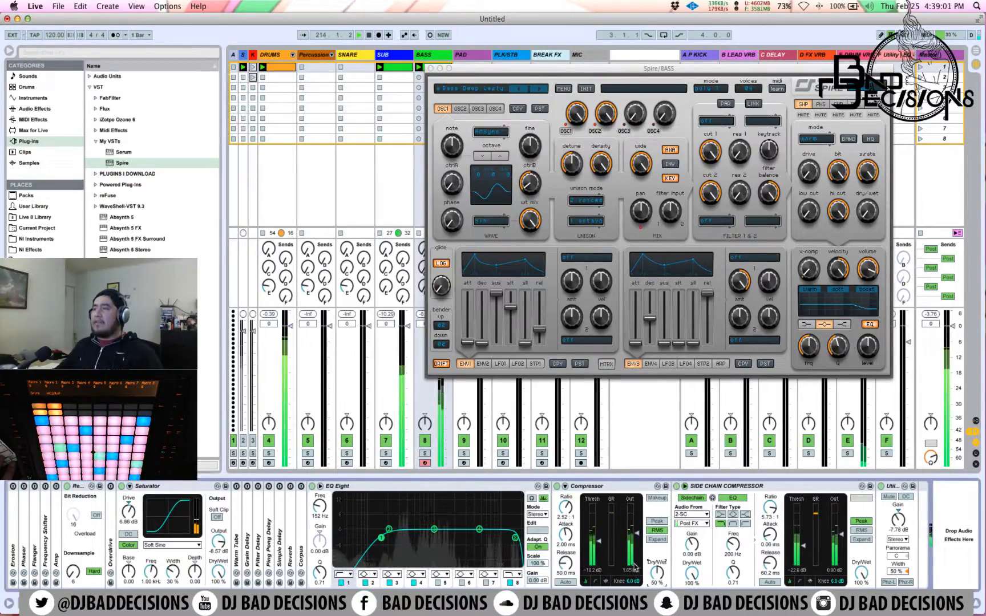
{"action": "left_click", "coordinate": [557, 486]}
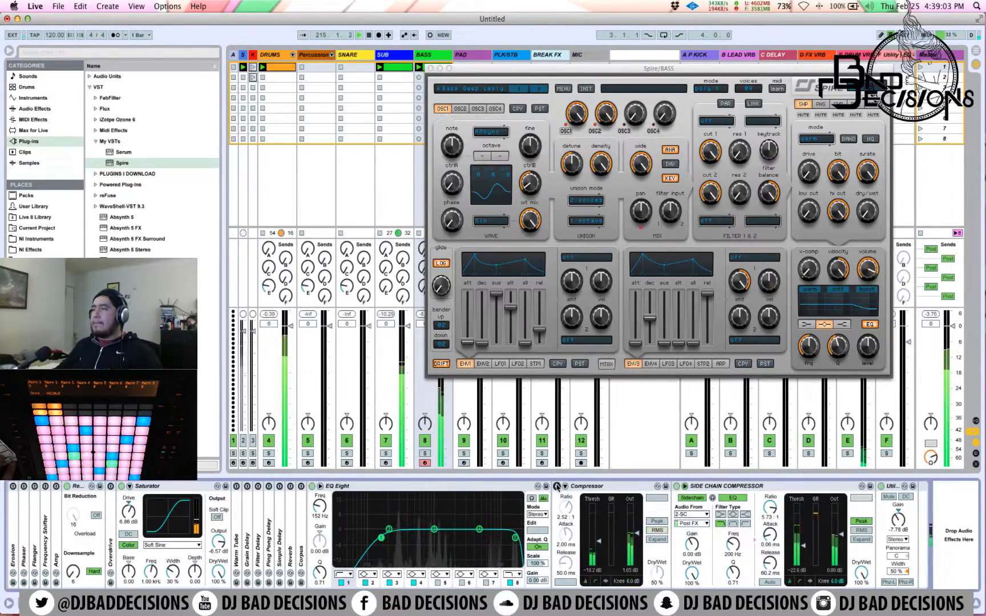
{"action": "left_click", "coordinate": [556, 487]}
Check the BASS track in solo and without the SIDE CHAIN COMPRESSOR's side-chain input, restoring both.
{"action": "left_click", "coordinate": [423, 454]}
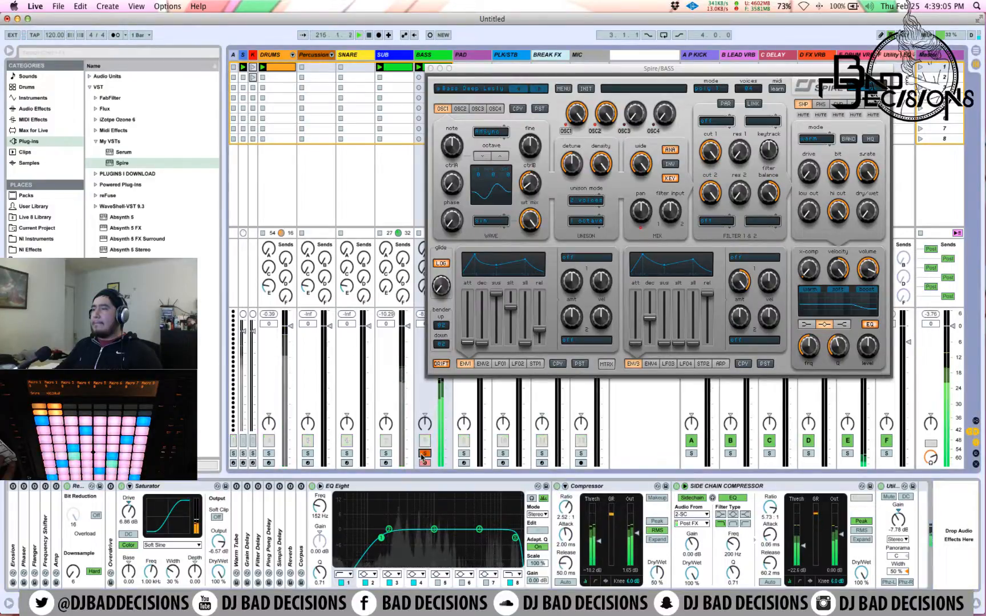
{"action": "left_click", "coordinate": [423, 455]}
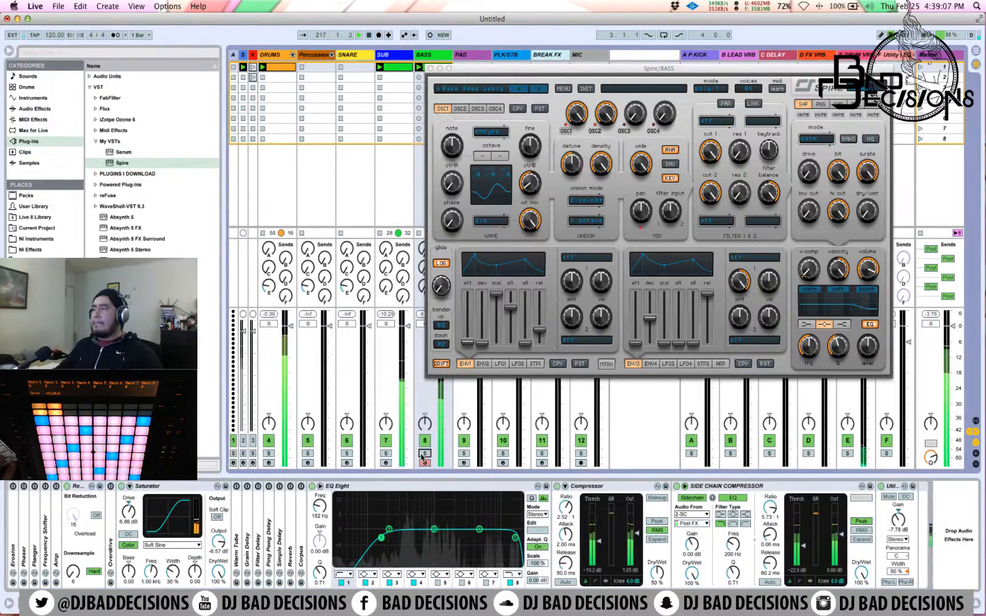
{"action": "left_click", "coordinate": [683, 499]}
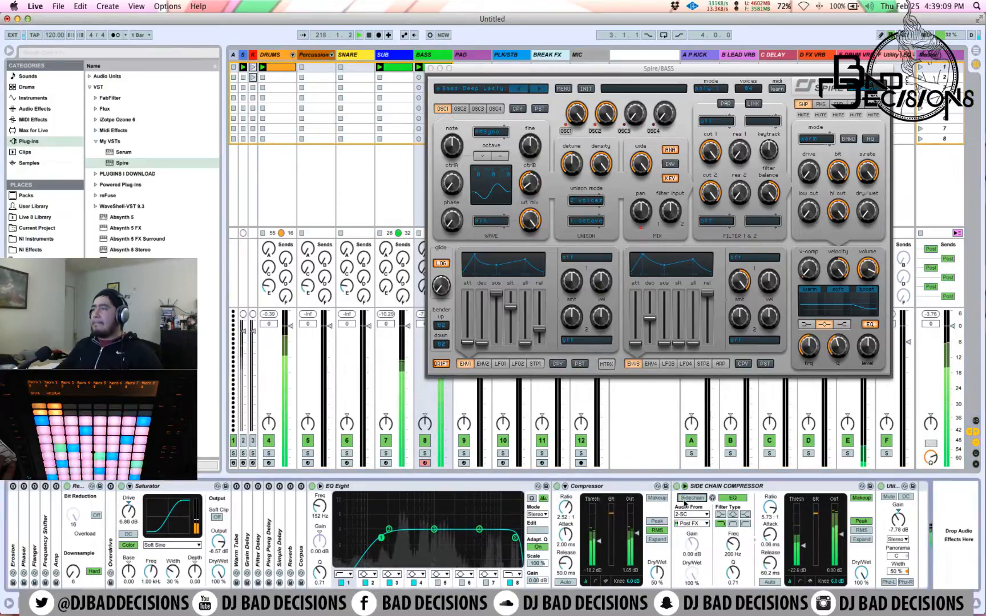
{"action": "left_click", "coordinate": [683, 499]}
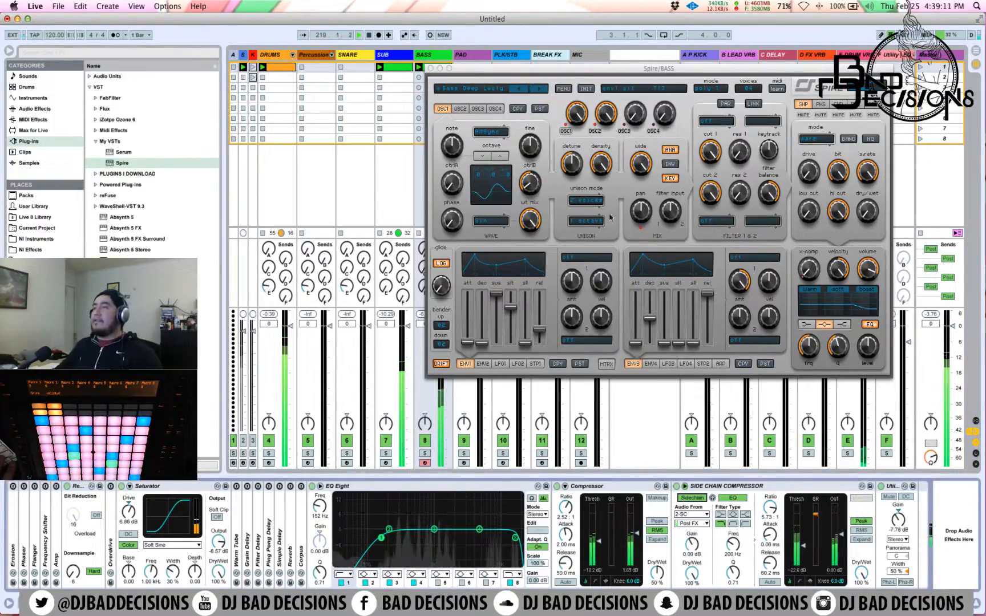
Move the Spire window clear of the clip slots and audition its presets from Bass Deep Walking through Bass Air Sidechain.
{"action": "left_click_drag", "start_coordinate": [843, 75], "coordinate": [817, 250]}
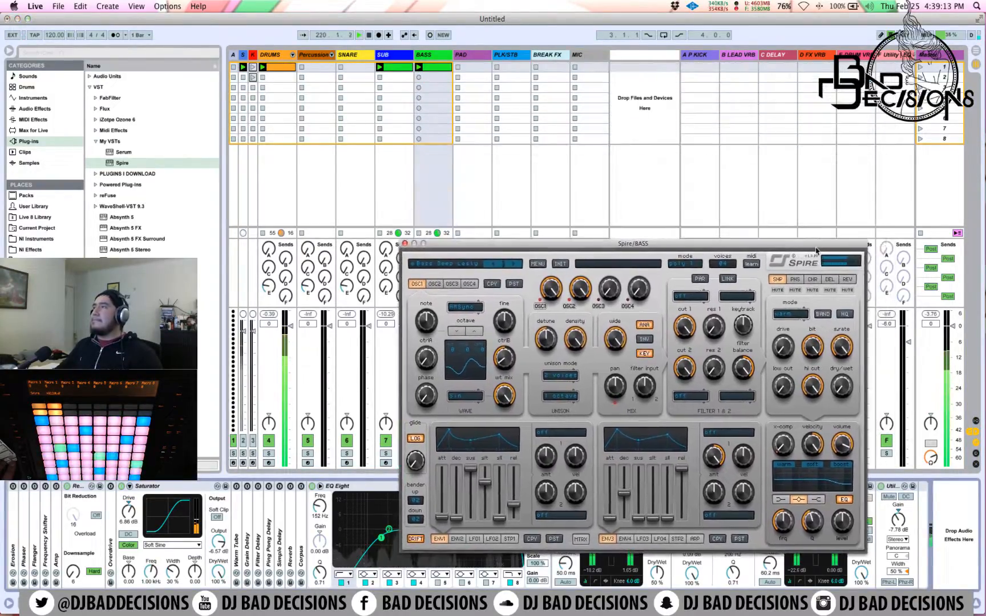
{"action": "left_click", "coordinate": [517, 266]}
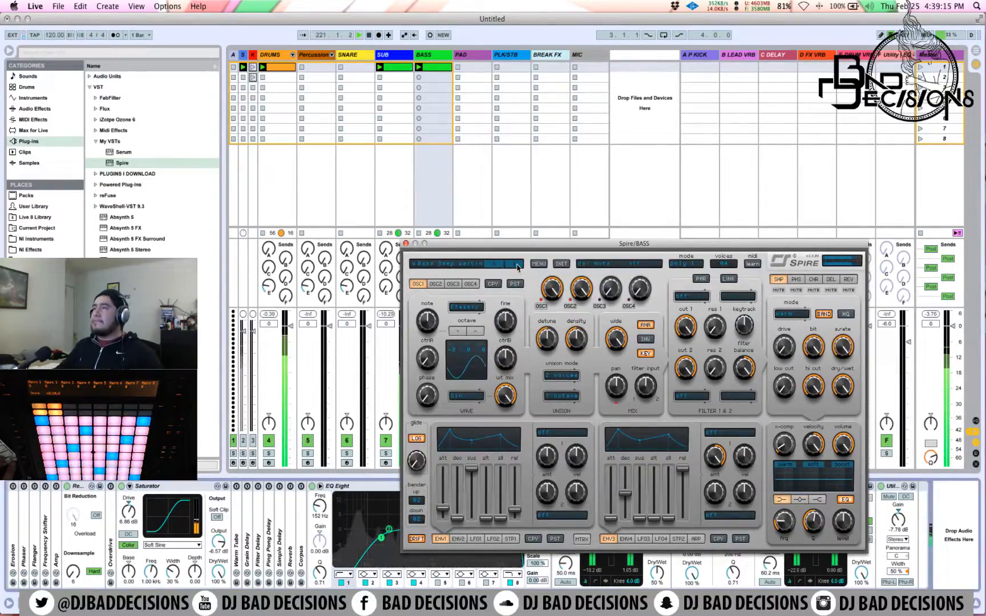
{"action": "left_click", "coordinate": [517, 266]}
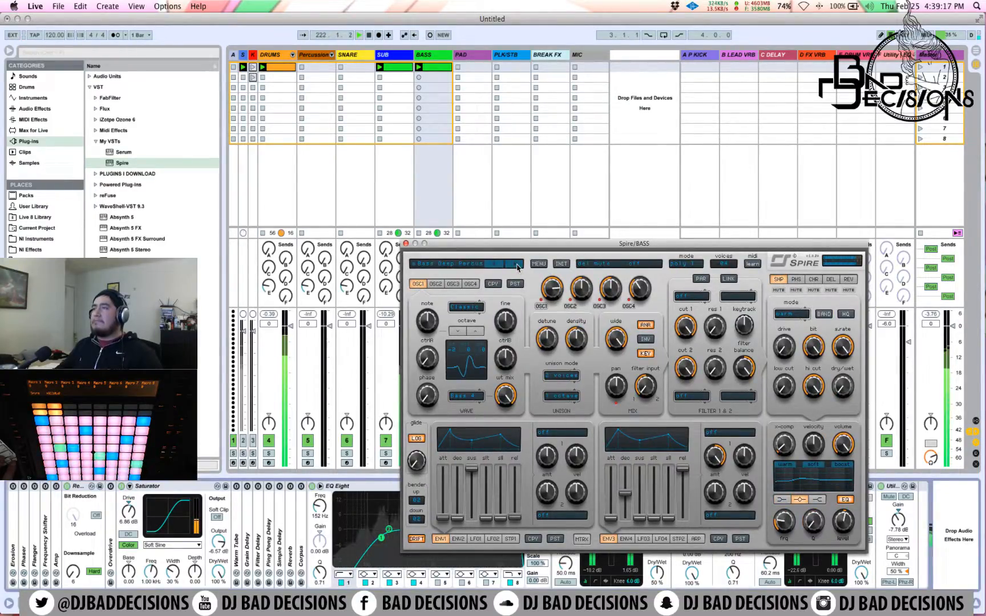
{"action": "left_click", "coordinate": [517, 265]}
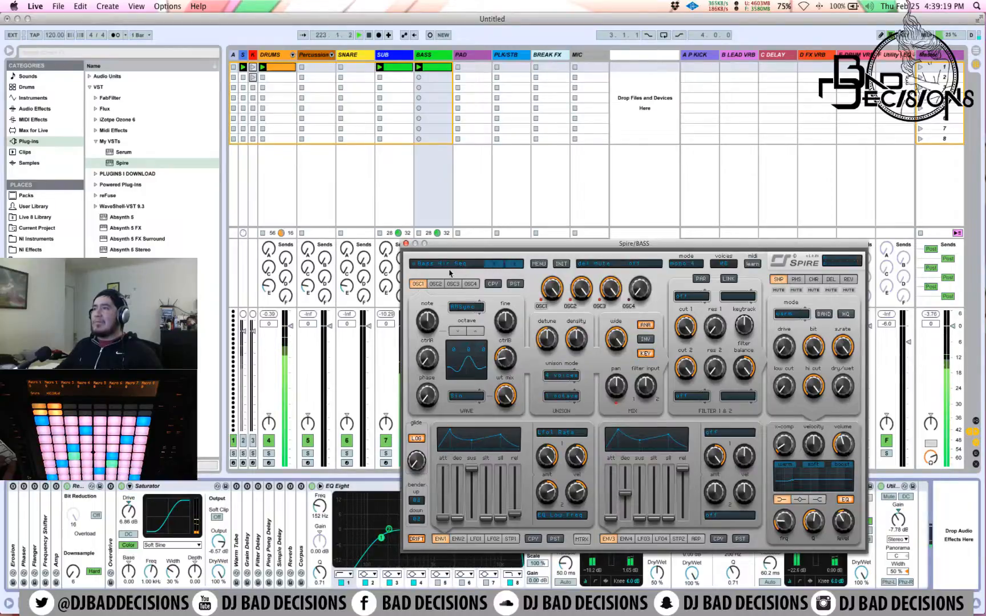
{"action": "left_click", "coordinate": [517, 265]}
{"action": "left_click", "coordinate": [519, 265]}
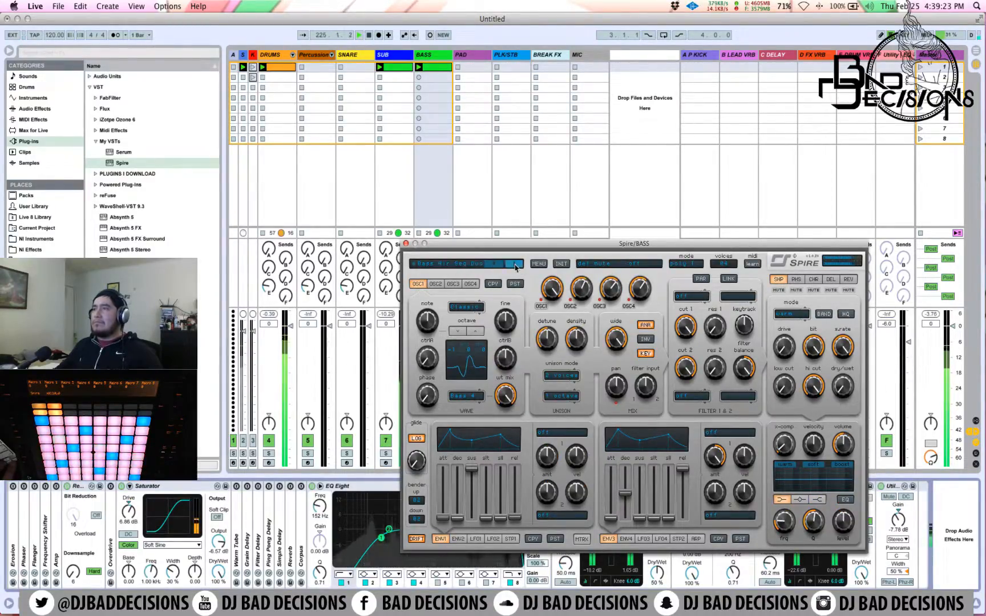
{"action": "left_click", "coordinate": [515, 265]}
Load the Synth Deep Gravitys preset in Spire and advance preset by preset to Synth 90s Techno.
{"action": "left_click", "coordinate": [458, 264]}
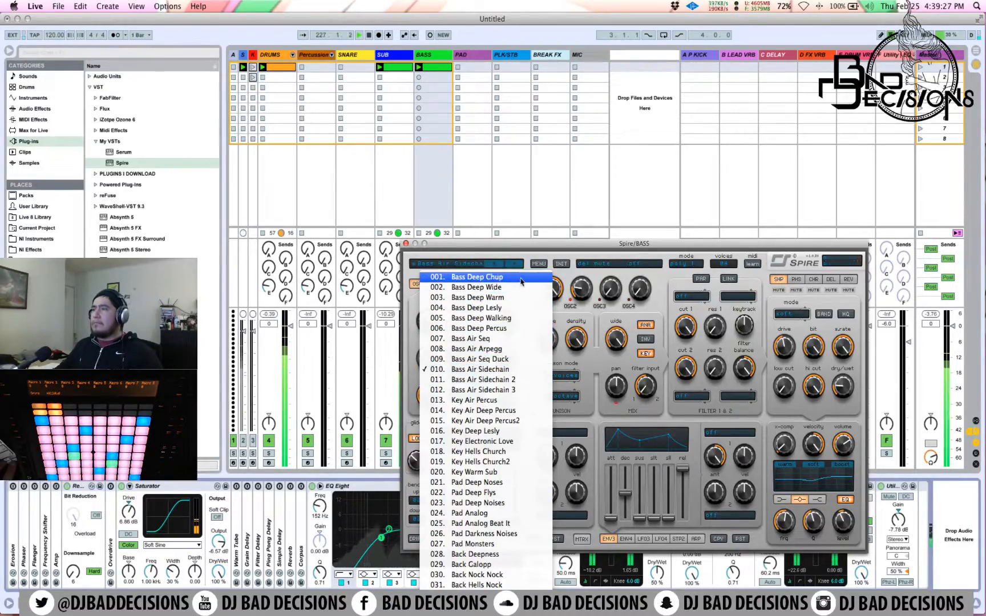
{"action": "scroll", "coordinate": [506, 399], "scroll_direction": "down", "scroll_amount": 5}
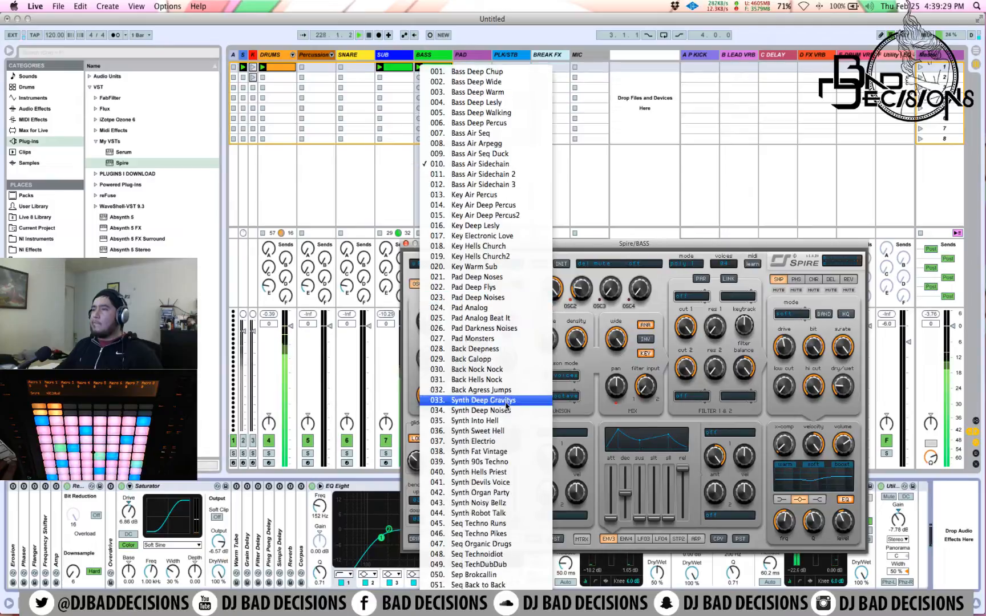
{"action": "left_click", "coordinate": [505, 402]}
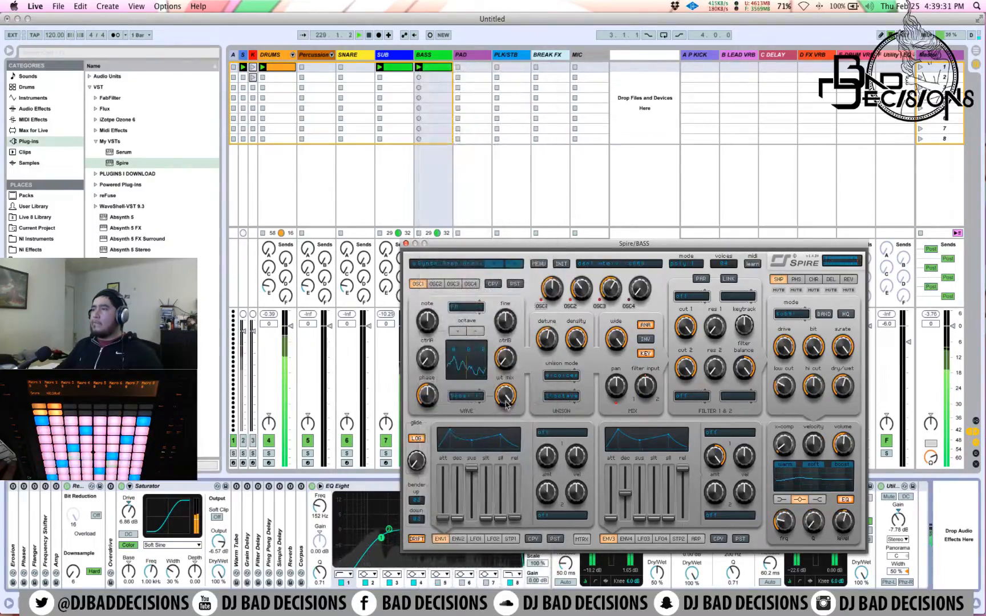
{"action": "left_click", "coordinate": [513, 264]}
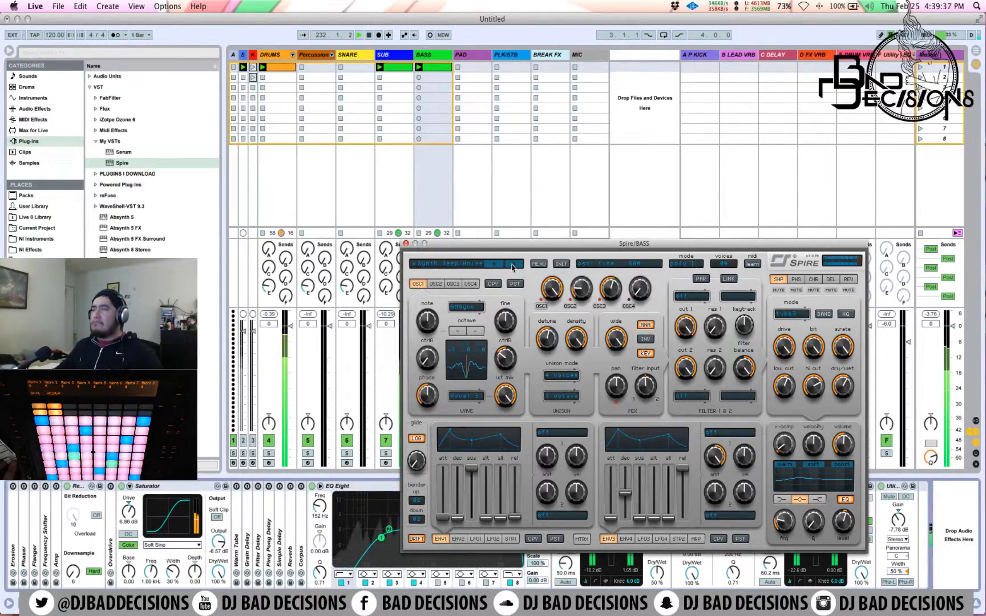
{"action": "left_click", "coordinate": [513, 265]}
{"action": "left_click", "coordinate": [513, 265]}
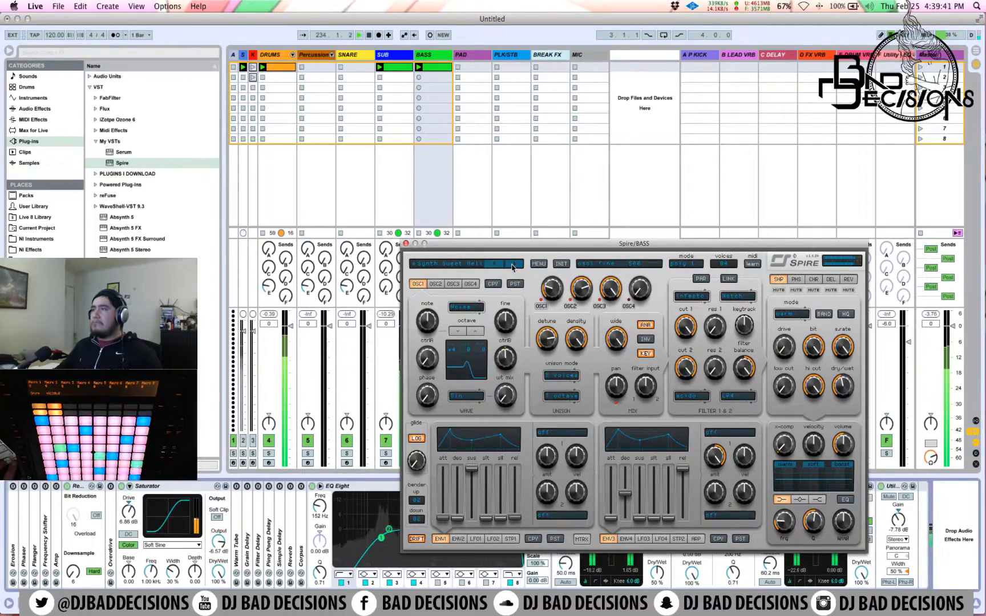
{"action": "left_click", "coordinate": [514, 264]}
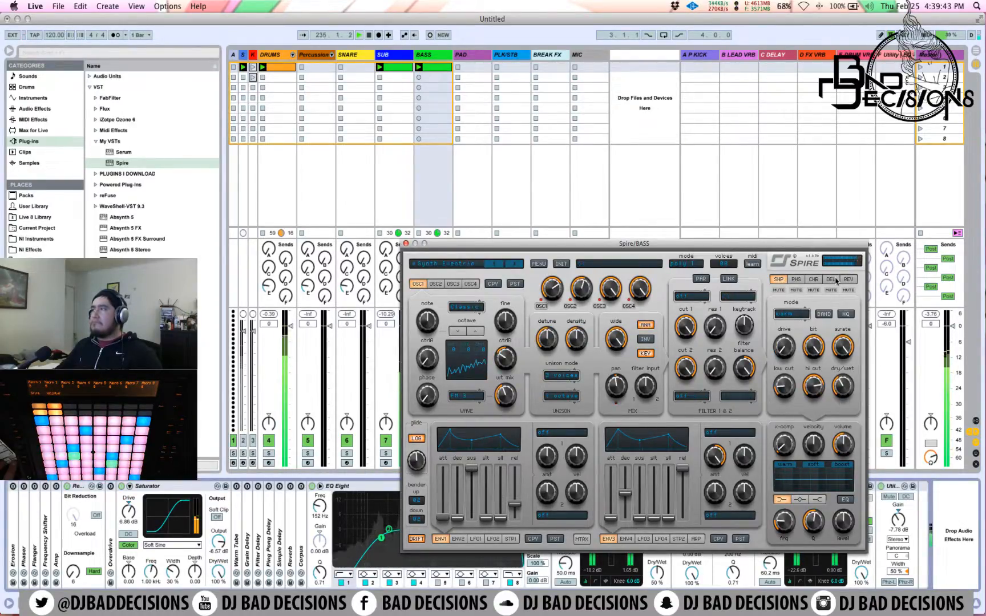
{"action": "left_click", "coordinate": [515, 264]}
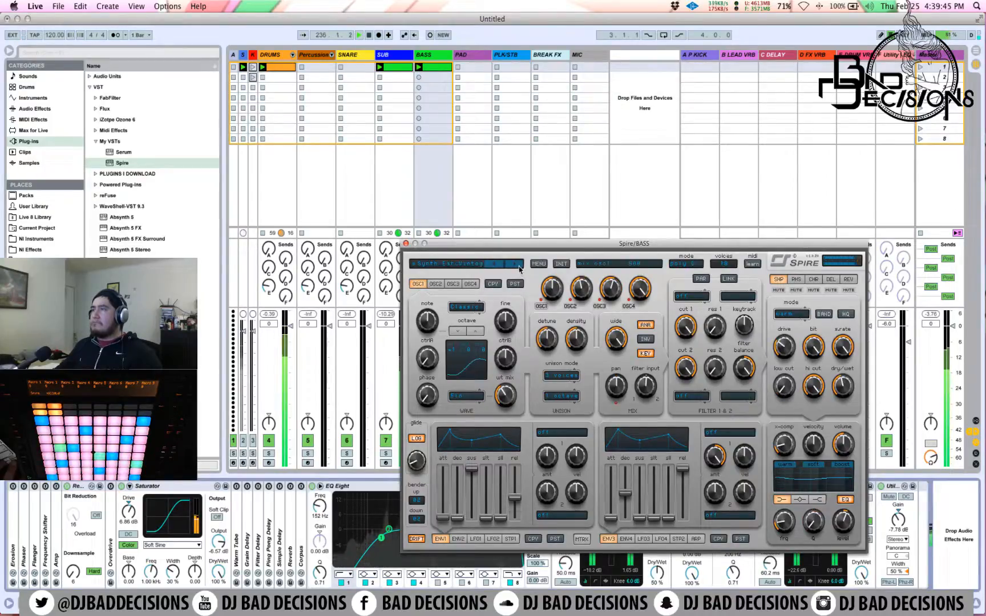
{"action": "left_click", "coordinate": [515, 264]}
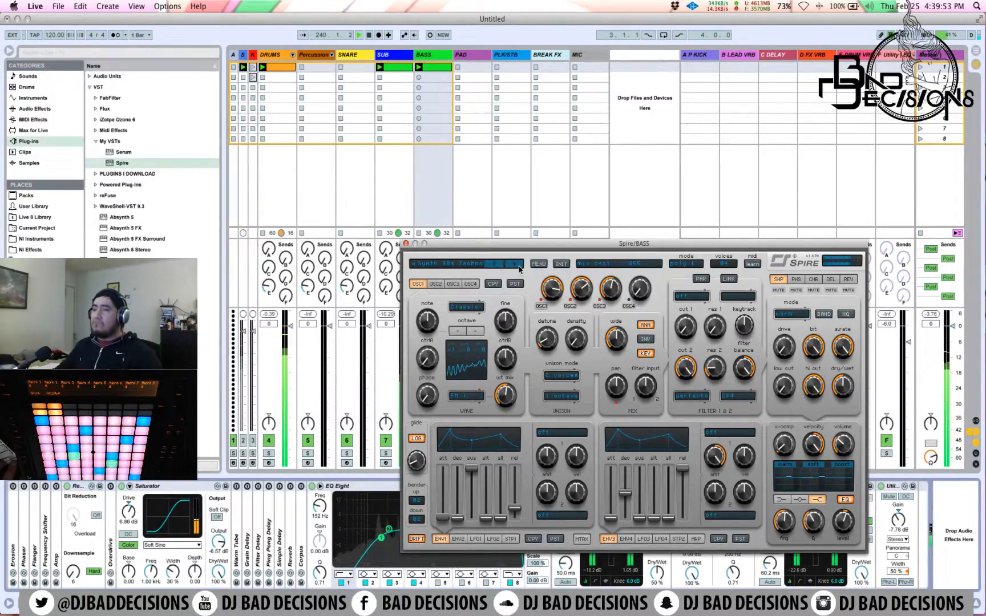
Duplicate the first DRUMS clip into the slot below it and move the Spire window clear of its lower note rows.
{"action": "left_click", "coordinate": [282, 67]}
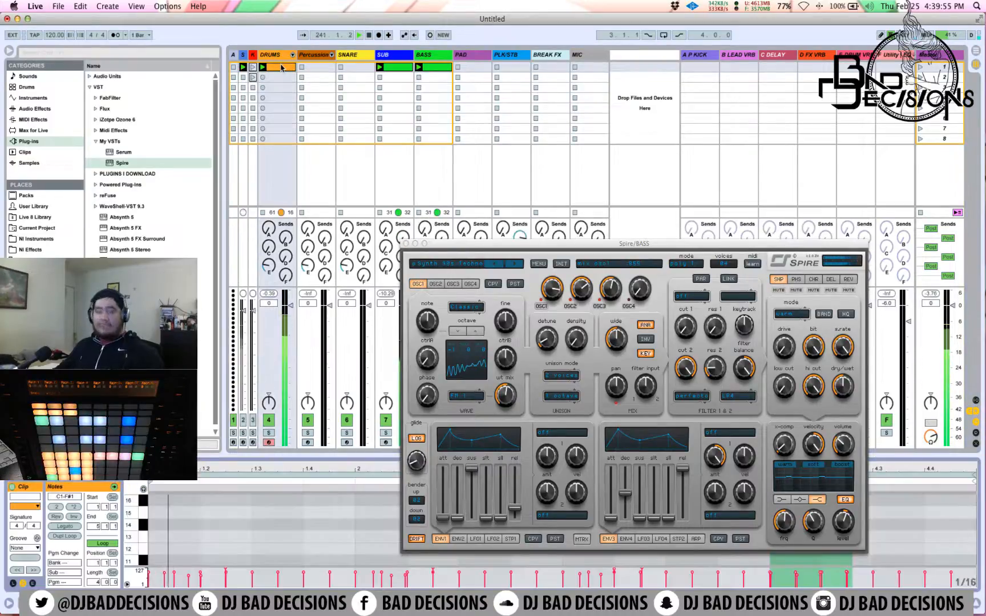
{"action": "key", "text": "super+d"}
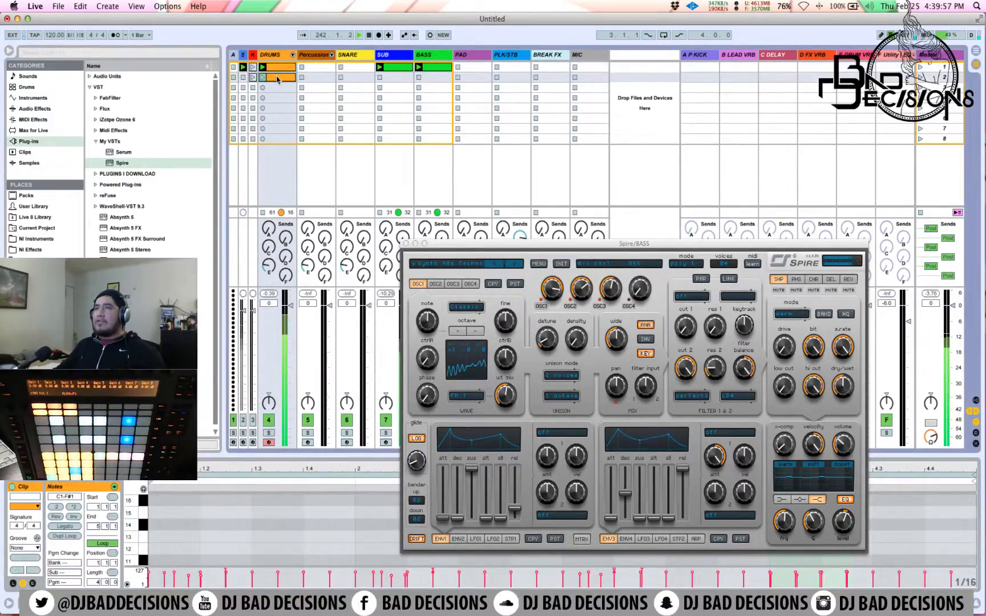
{"action": "scroll", "coordinate": [255, 541], "scroll_direction": "down", "scroll_amount": 5}
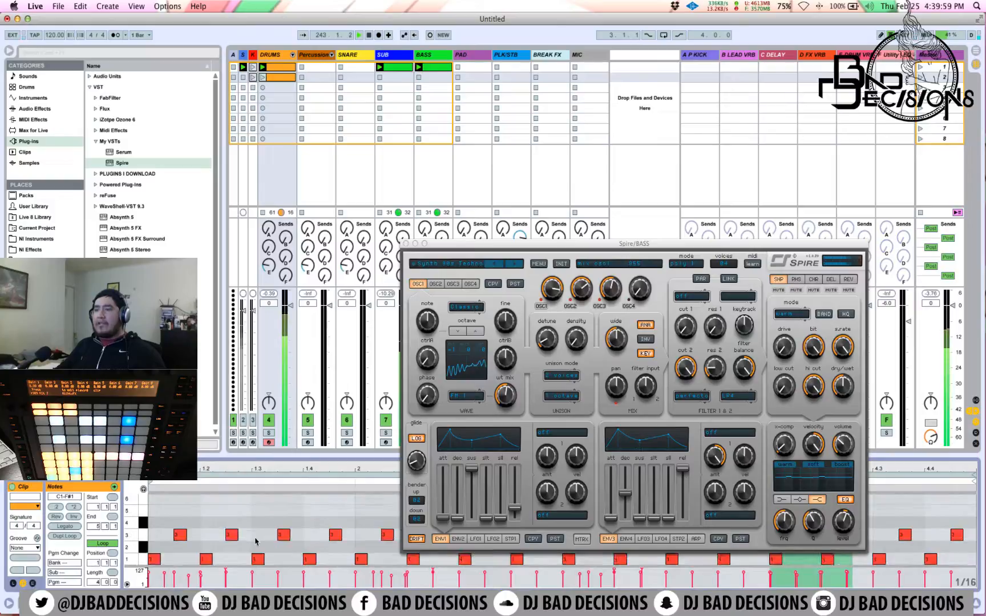
{"action": "left_click_drag", "start_coordinate": [434, 250], "coordinate": [514, 116]}
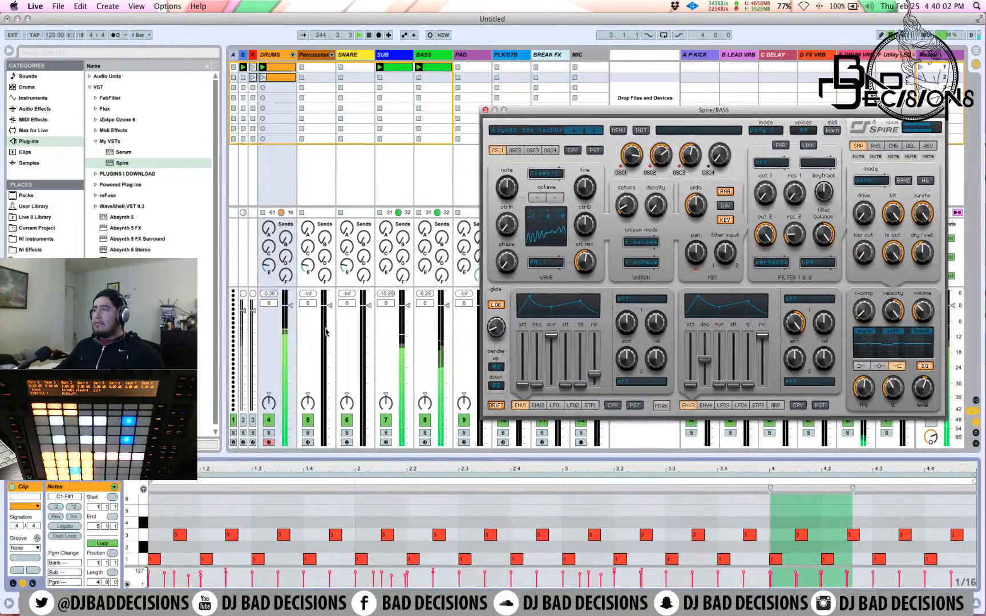
Enlarge the note editor, delete every note above the C1 kick row in the duplicated DRUMS clip and launch that clip.
{"action": "left_click", "coordinate": [278, 461]}
{"action": "left_click_drag", "start_coordinate": [278, 461], "coordinate": [303, 320]}
{"action": "left_click_drag", "start_coordinate": [152, 467], "coordinate": [977, 534]}
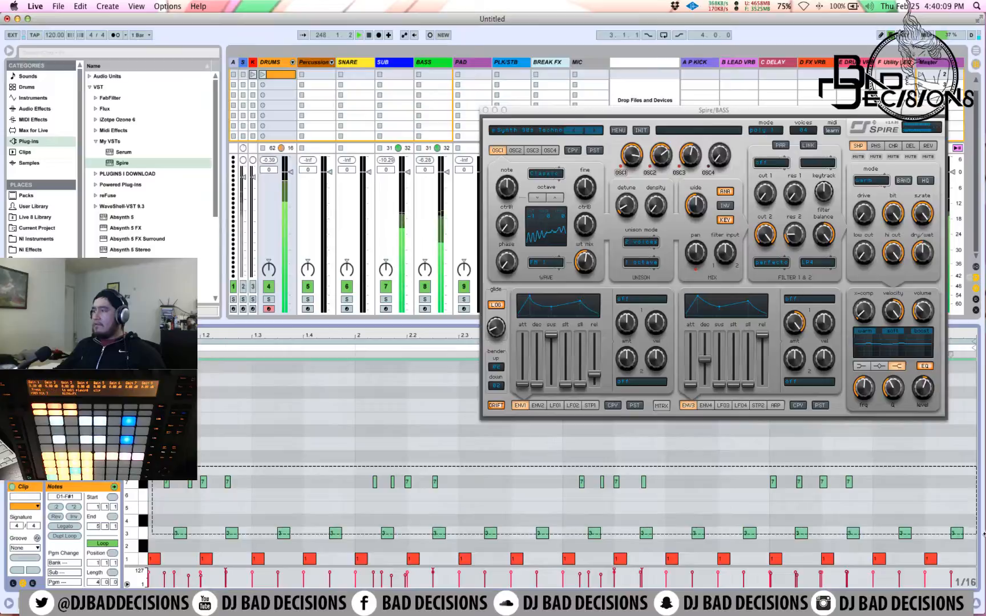
{"action": "key", "text": "Delete"}
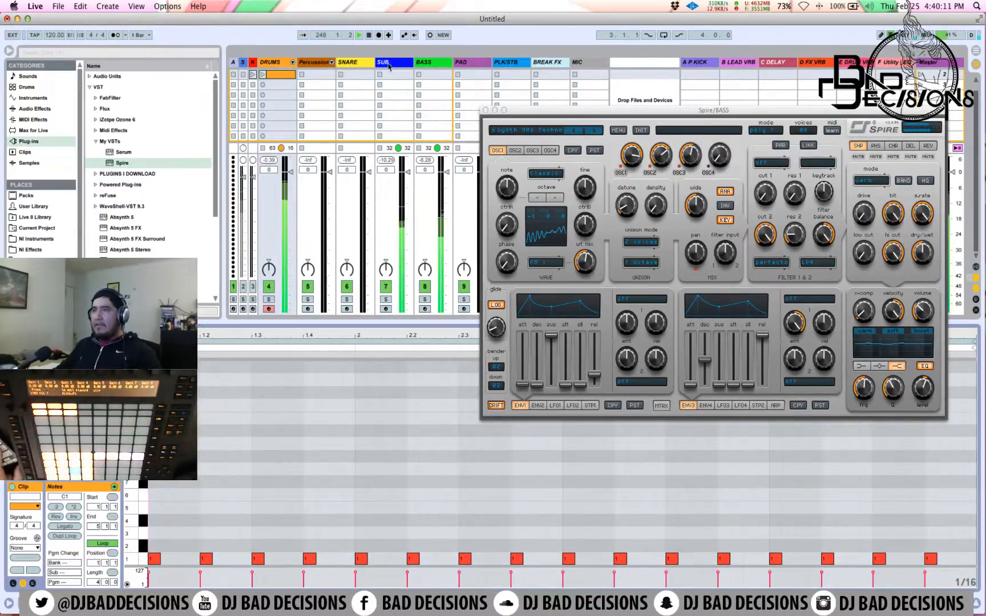
{"action": "left_click", "coordinate": [263, 75]}
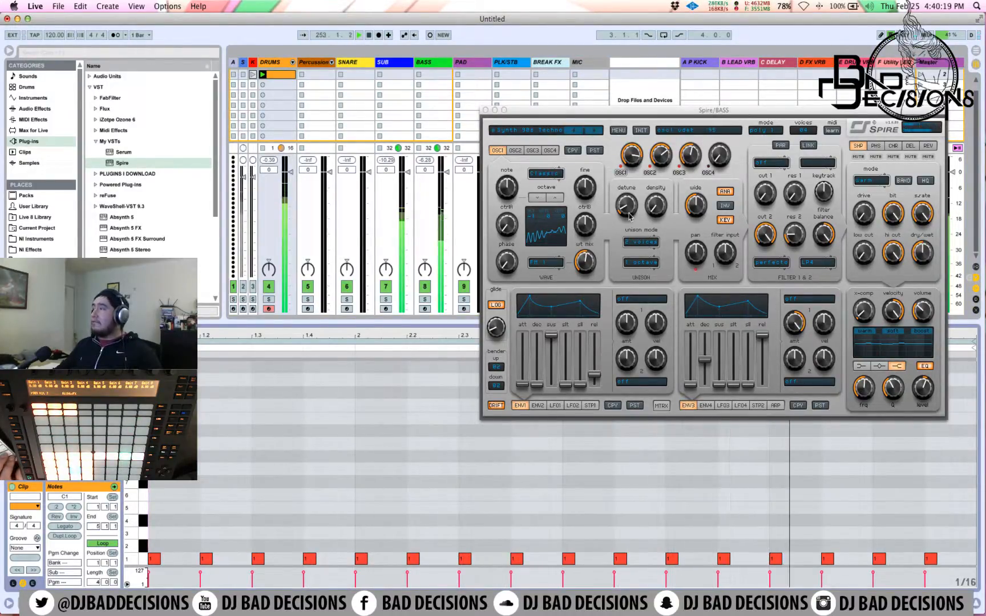
Bring up the BASS track's effect chain and try its Redux effect and Downsample amount.
{"action": "left_click_drag", "start_coordinate": [611, 115], "coordinate": [553, 181]}
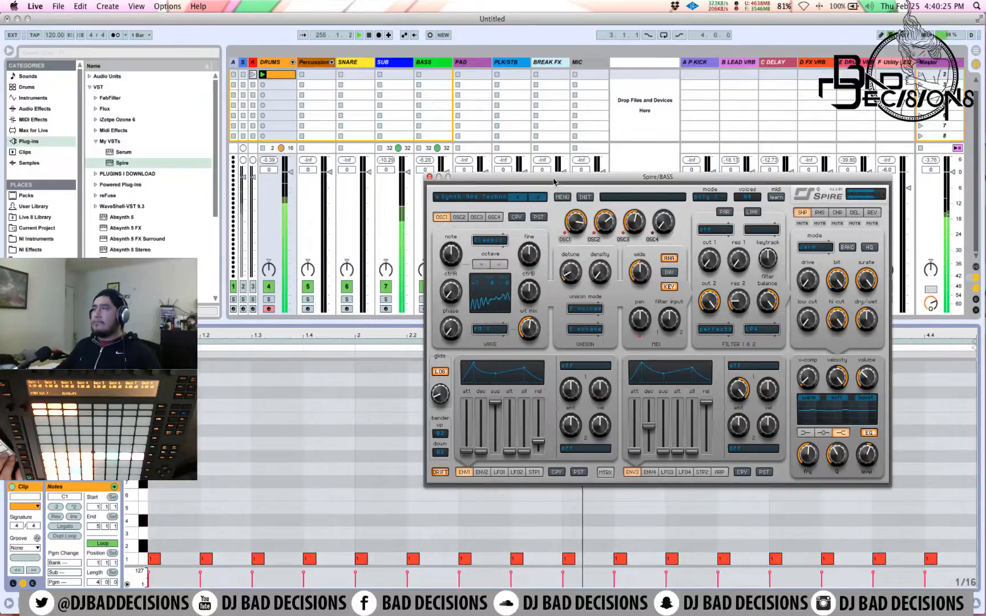
{"action": "left_click", "coordinate": [427, 66]}
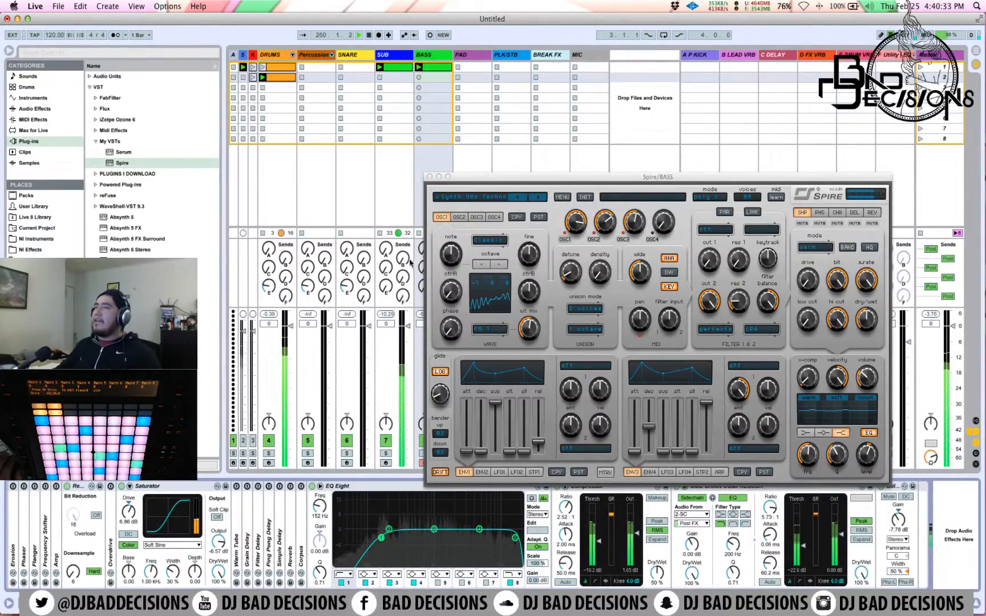
{"action": "left_click", "coordinate": [68, 486]}
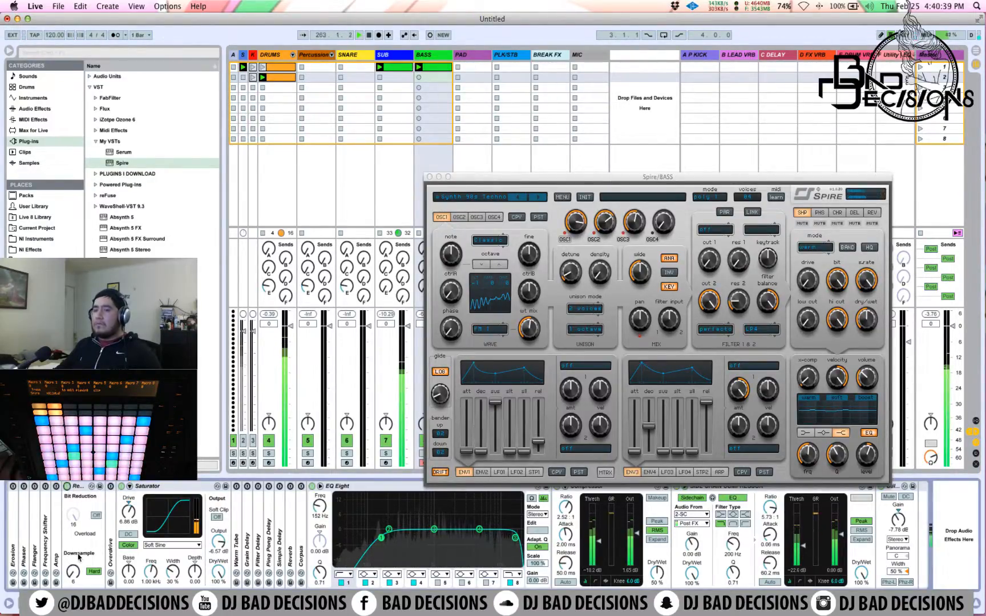
{"action": "scroll", "coordinate": [80, 565], "scroll_direction": "left", "scroll_amount": 5}
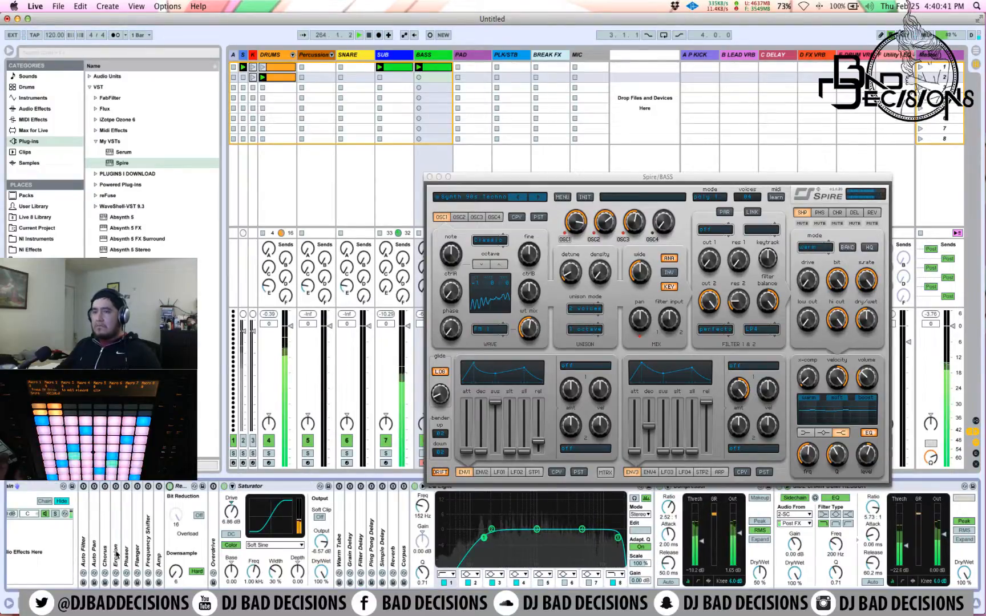
{"action": "left_click_drag", "start_coordinate": [176, 571], "coordinate": [176, 565]}
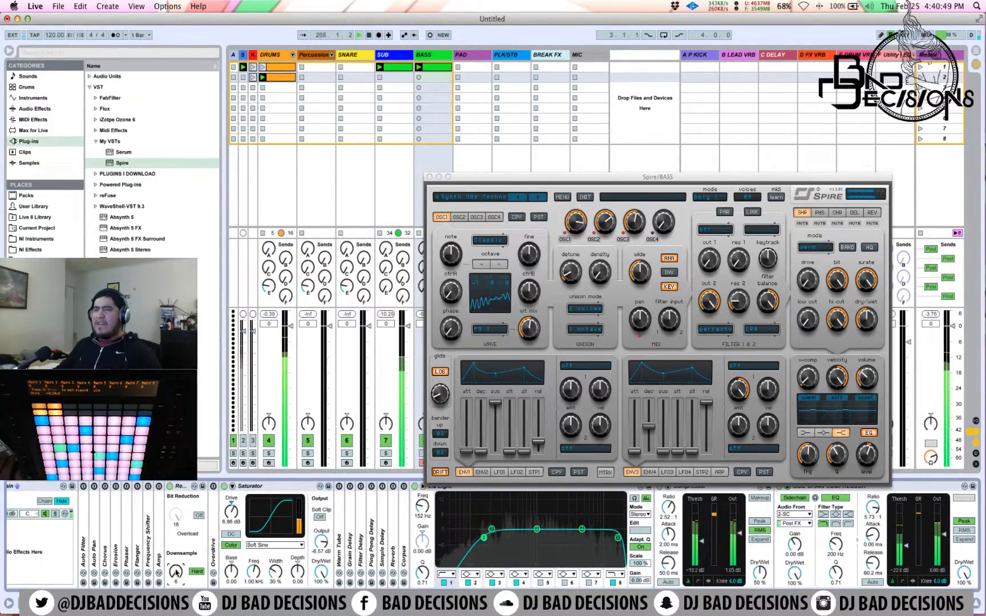
Unfold and enable the Auto Filter on the BASS track as a low-pass with its cutoff at 1.03 kHz.
{"action": "double_click", "coordinate": [84, 554]}
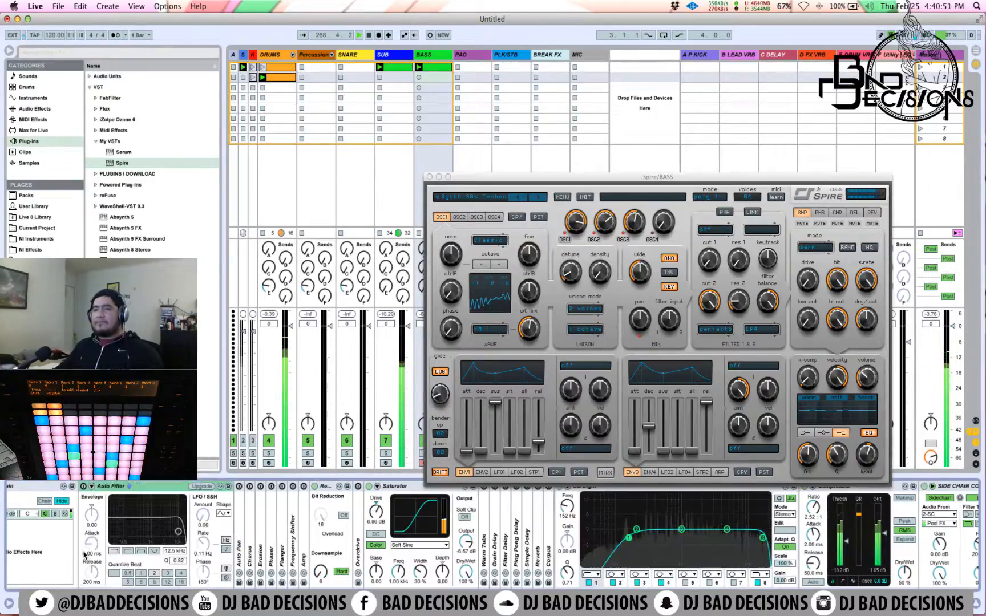
{"action": "left_click", "coordinate": [84, 487]}
{"action": "left_click_drag", "start_coordinate": [178, 552], "coordinate": [178, 576]}
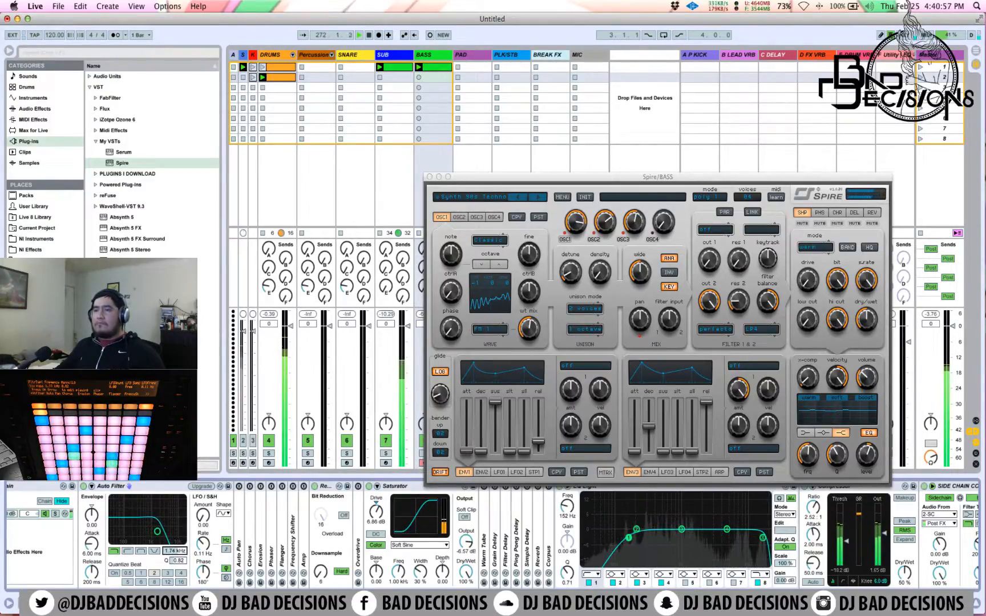
{"action": "left_click_drag", "start_coordinate": [179, 575], "coordinate": [179, 575]}
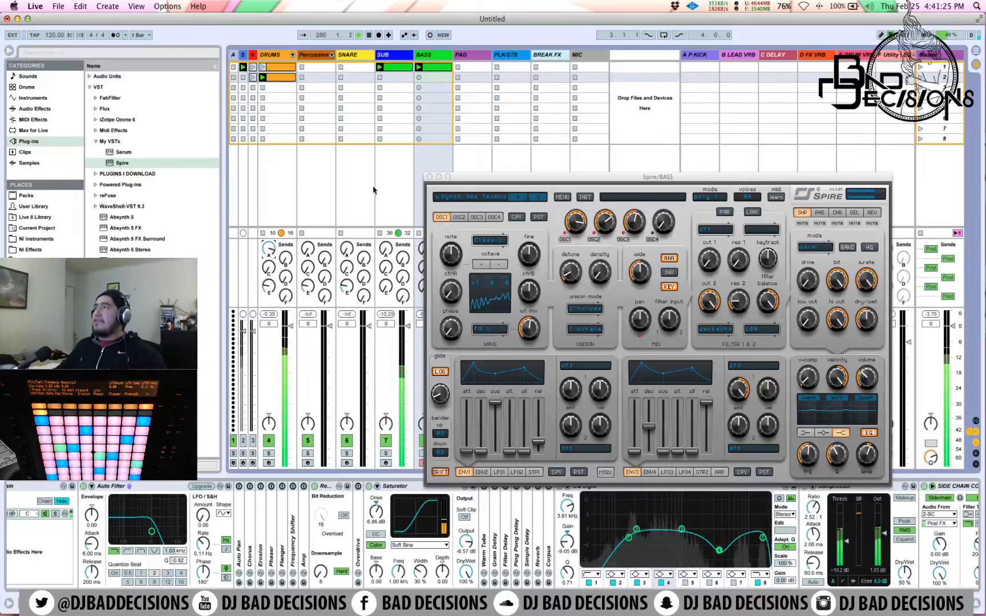
Show the A P KICK return's Drums-Kick Compressor in transfer curve view and try a threshold of -26.3 dB, folding its side-chain section.
{"action": "left_click", "coordinate": [706, 56]}
{"action": "left_click_drag", "start_coordinate": [660, 177], "coordinate": [707, 525]}
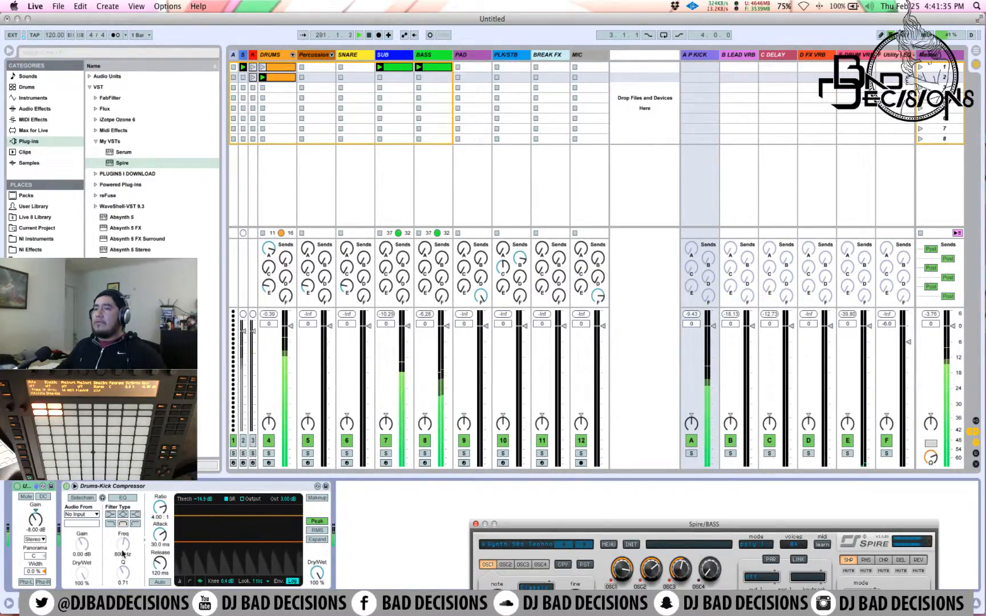
{"action": "left_click", "coordinate": [191, 582]}
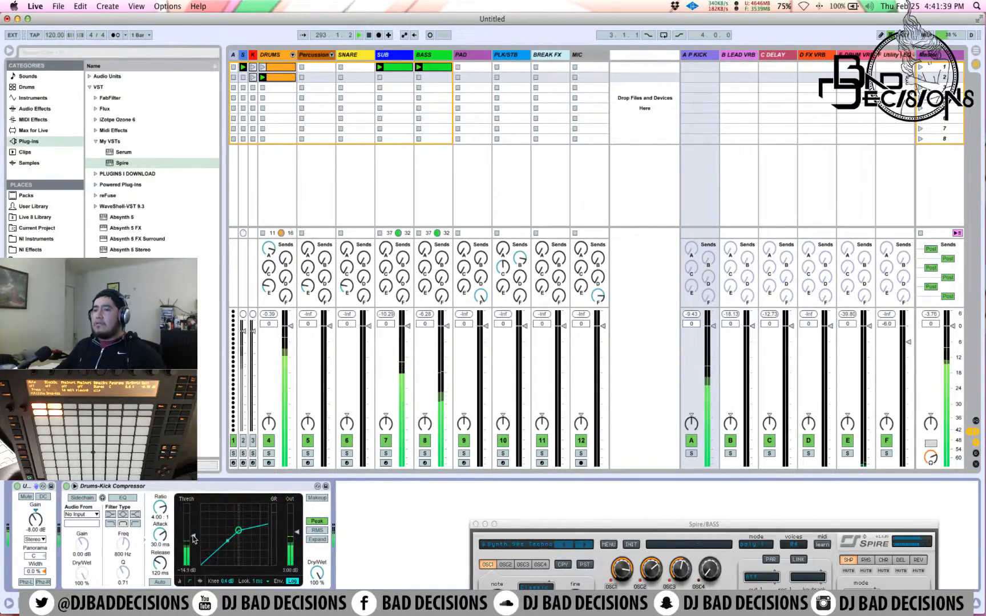
{"action": "left_click_drag", "start_coordinate": [193, 538], "coordinate": [193, 549]}
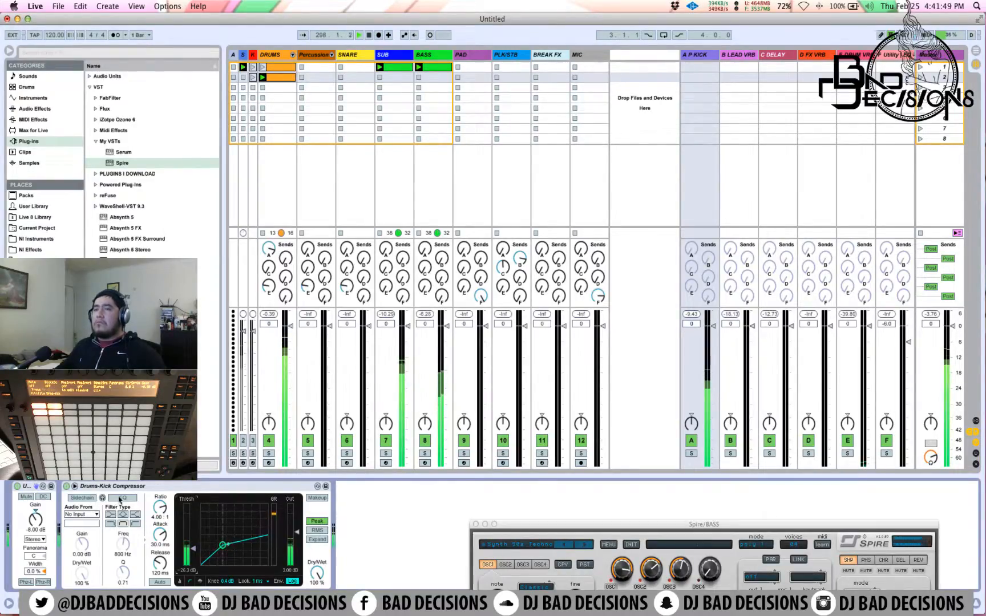
{"action": "left_click", "coordinate": [74, 487]}
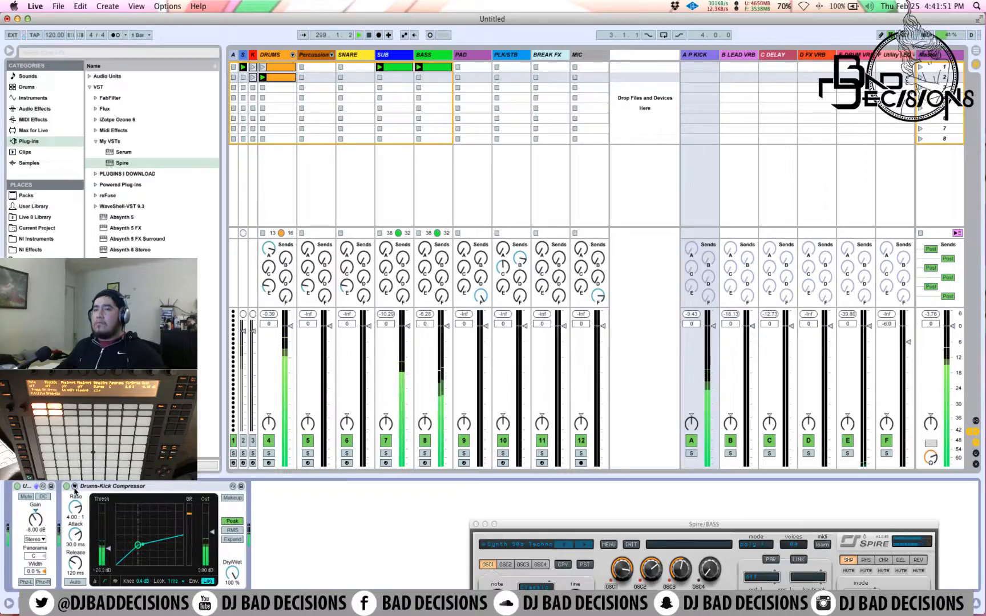
Undo the compressor threshold change and switch off the Utility device on the A P KICK return.
{"action": "left_click", "coordinate": [17, 488]}
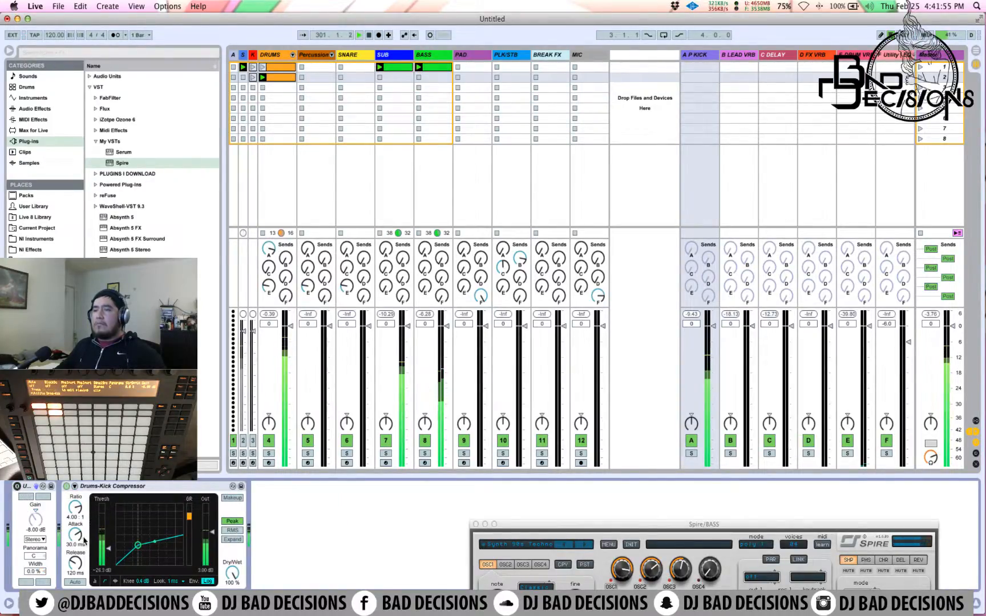
{"action": "key", "text": "super+z"}
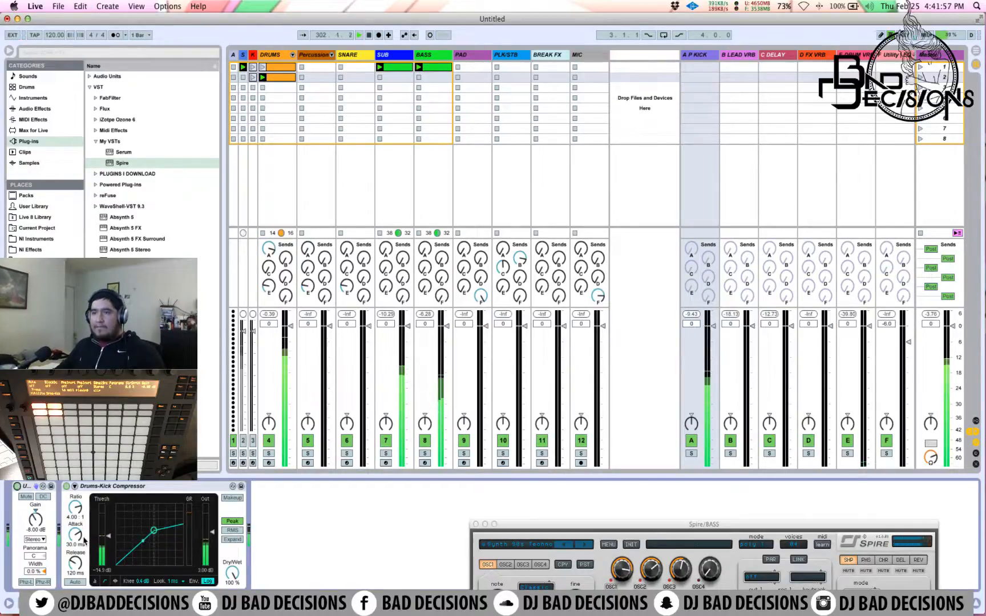
{"action": "left_click", "coordinate": [17, 487]}
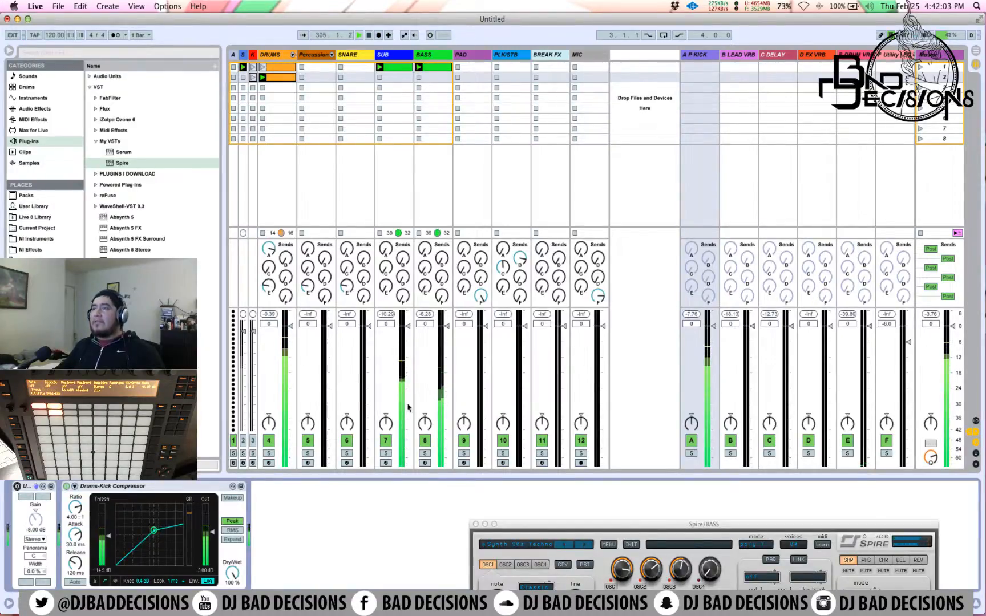
Bring the Spire window back up beside the mixer and mute the BASS track.
{"action": "left_click_drag", "start_coordinate": [554, 525], "coordinate": [586, 286]}
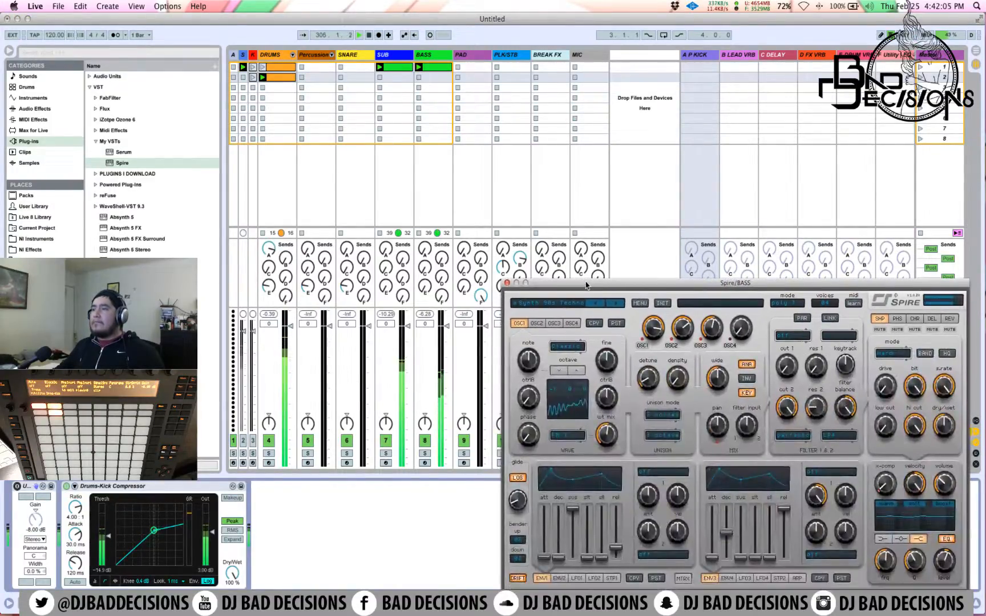
{"action": "left_click", "coordinate": [425, 441]}
{"action": "left_click", "coordinate": [425, 442]}
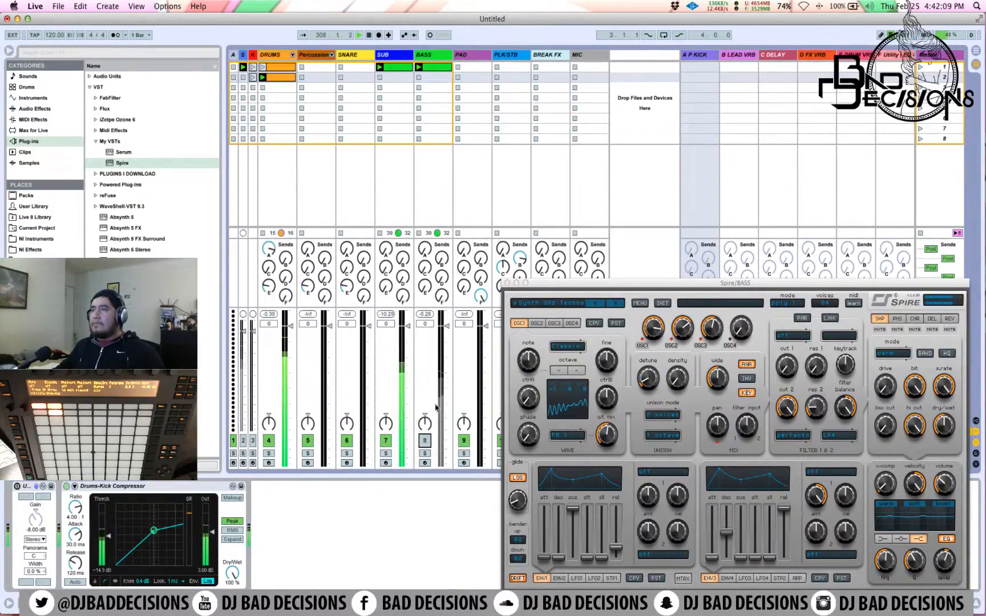
Try the SUB EQ Eight high shelf at 152 Hz and return it to 120 Hz.
{"action": "left_click", "coordinate": [395, 54]}
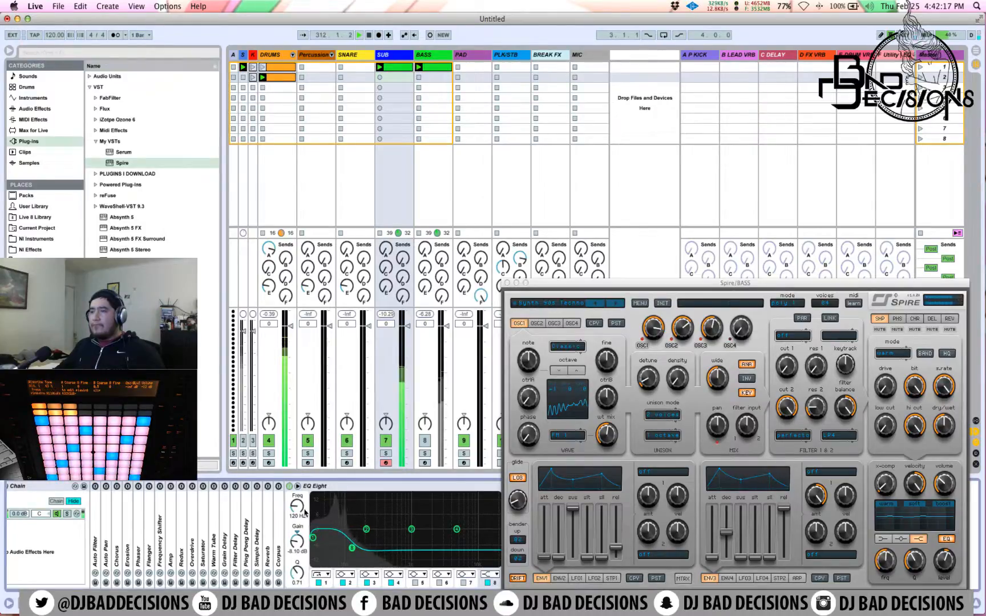
{"action": "left_click_drag", "start_coordinate": [296, 506], "coordinate": [297, 503]}
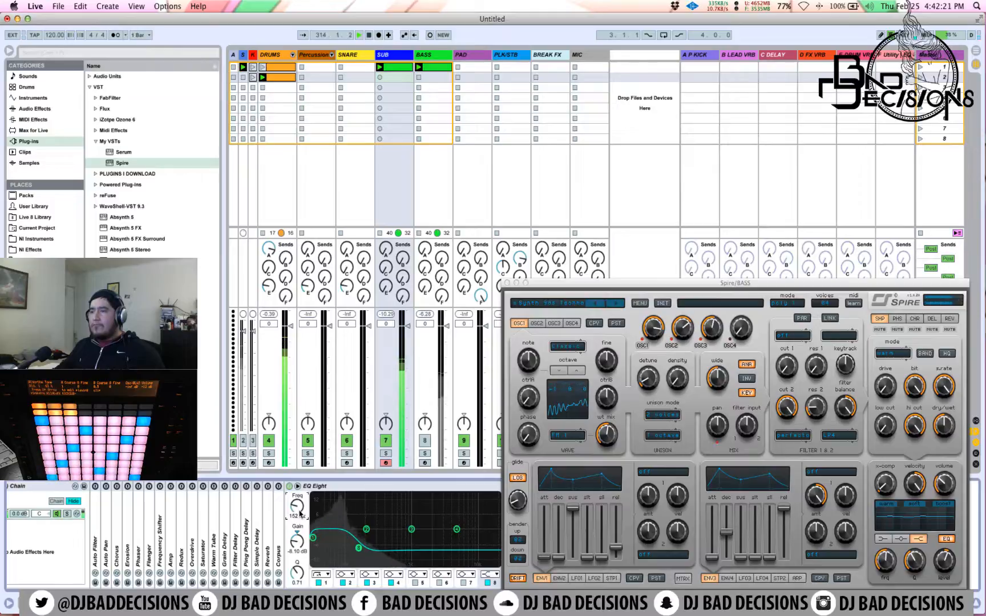
{"action": "left_click_drag", "start_coordinate": [300, 511], "coordinate": [300, 516]}
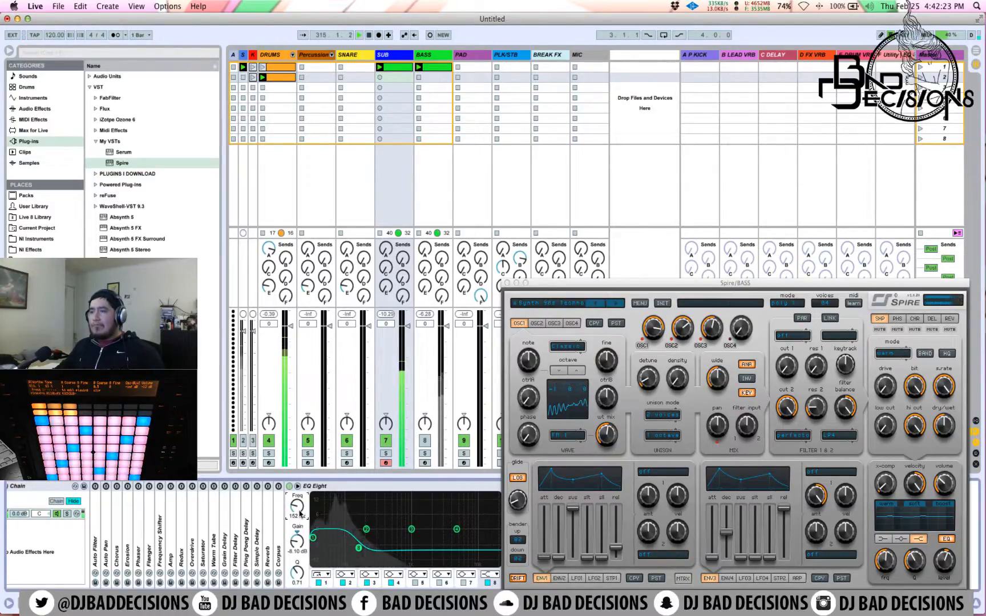
Transpose all notes in the SUB clip down one octave to the D0-A#0 range.
{"action": "double_click", "coordinate": [402, 67]}
{"action": "left_click", "coordinate": [416, 413]}
{"action": "key", "text": "super+a"}
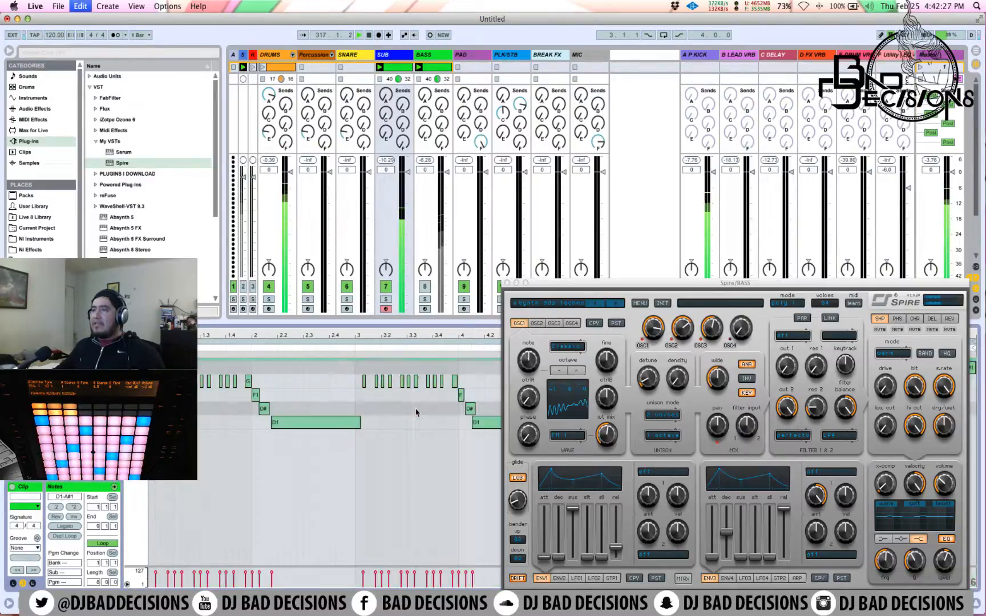
{"action": "key", "text": "shift+Down"}
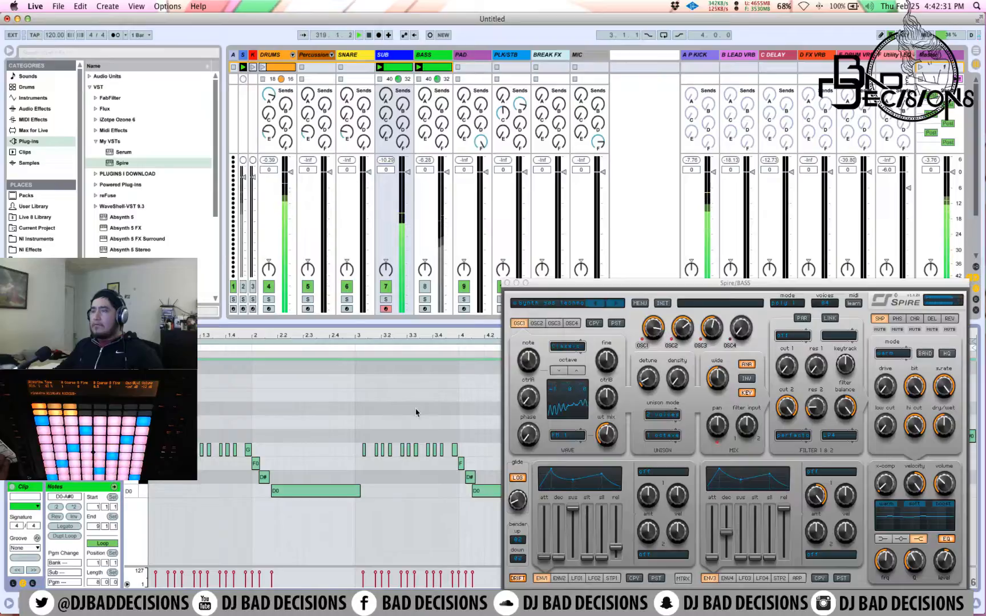
Mute the DRUMS track and examine the SUB signal in the expanded EQ Eight spectrum display, collapsing it again.
{"action": "left_click", "coordinate": [267, 287]}
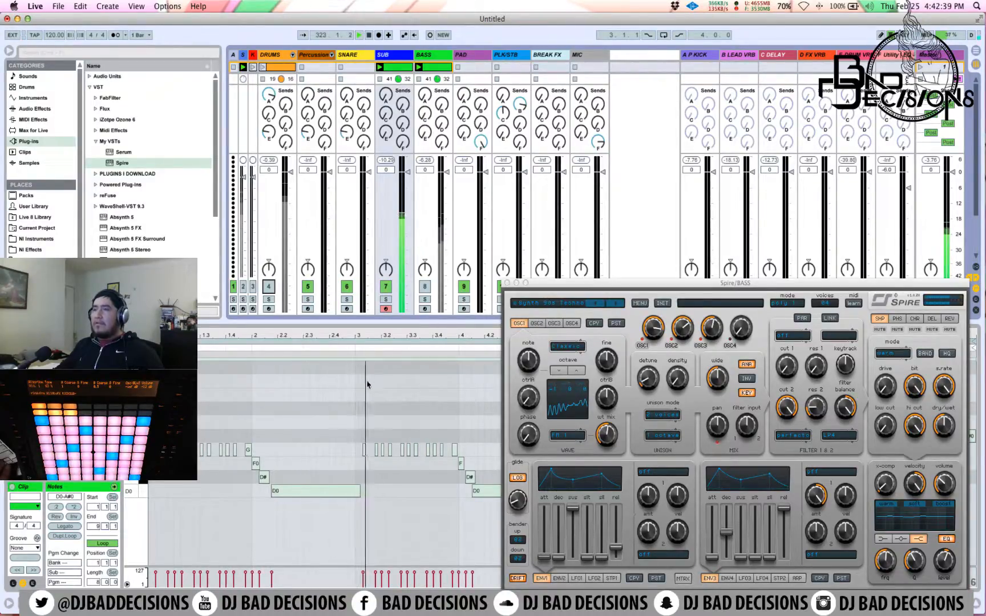
{"action": "double_click", "coordinate": [400, 56]}
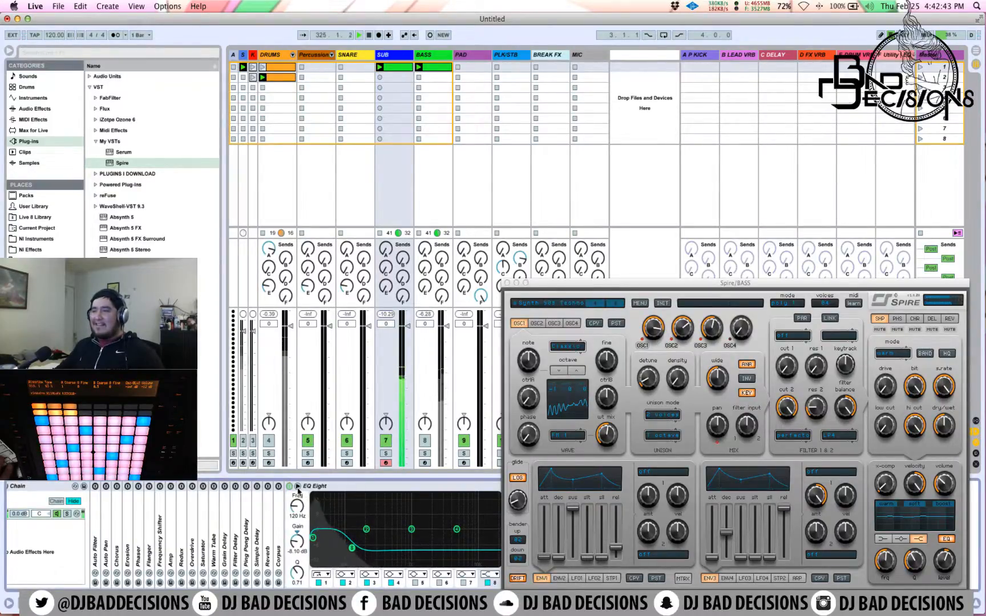
{"action": "left_click", "coordinate": [297, 486]}
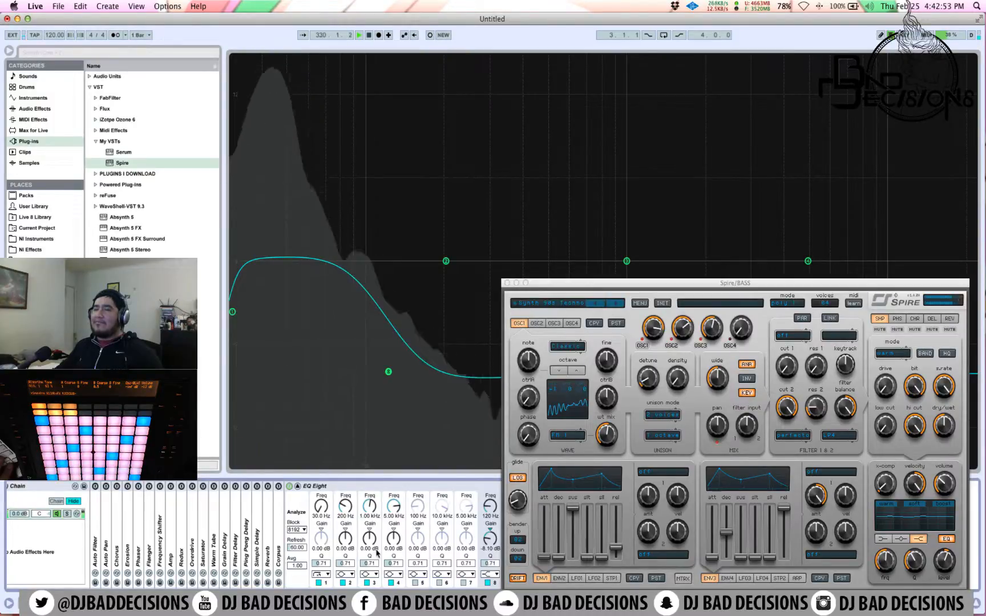
{"action": "left_click", "coordinate": [297, 486]}
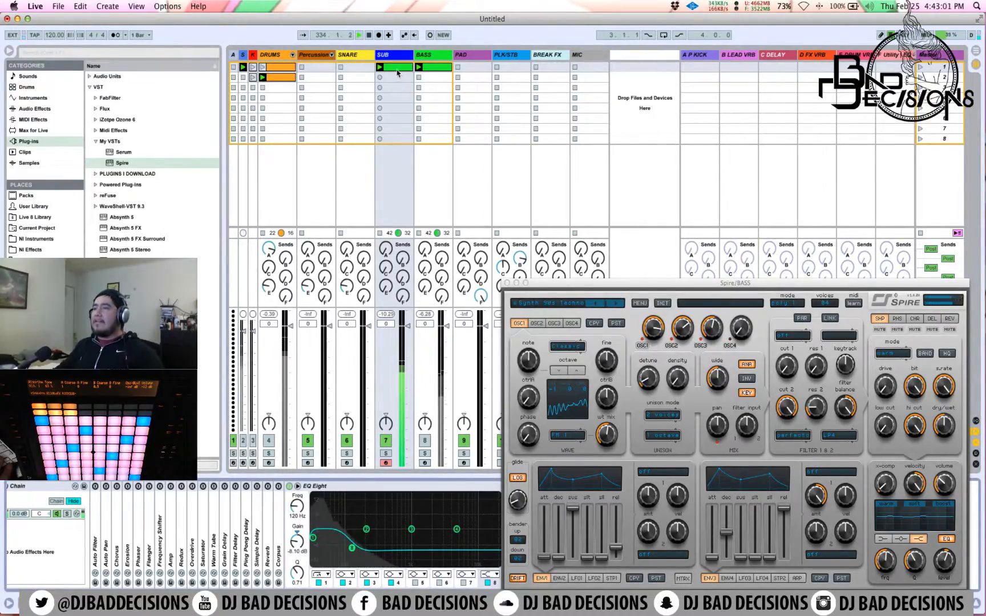
Transpose all SUB clip notes back up one octave to D1-A#1 and unmute the BASS track.
{"action": "double_click", "coordinate": [398, 68]}
{"action": "key", "text": "super+a"}
{"action": "key", "text": "shift+Up"}
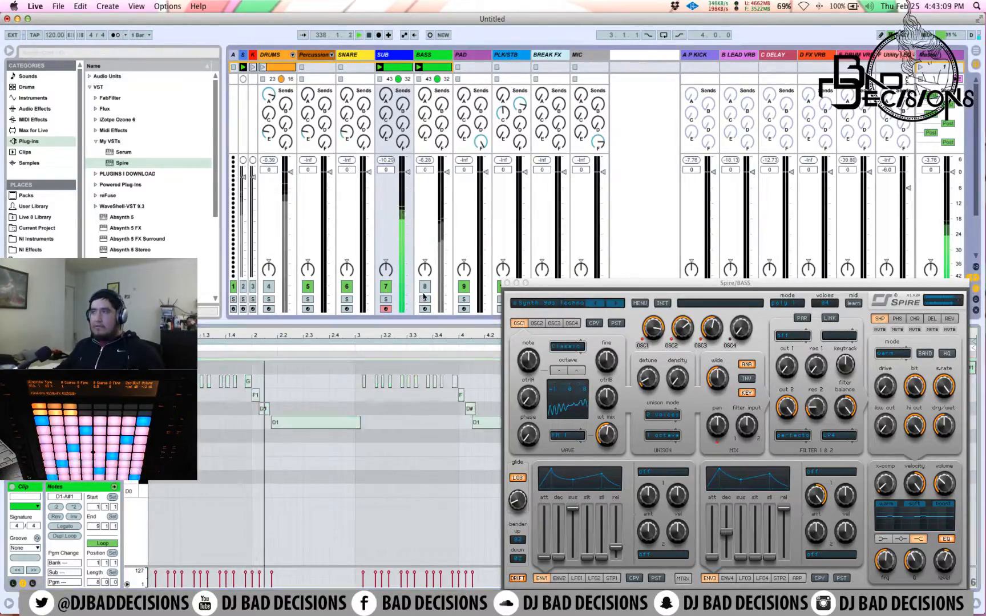
{"action": "left_click", "coordinate": [424, 289]}
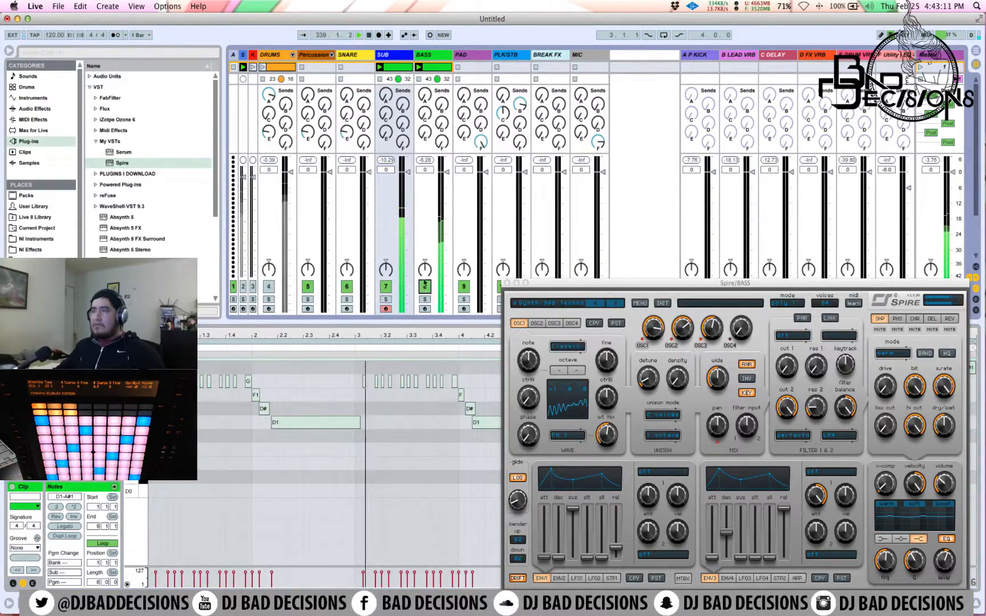
Unmute the DRUMS track and bring up the SUB and BASS device chains.
{"action": "left_click", "coordinate": [392, 57]}
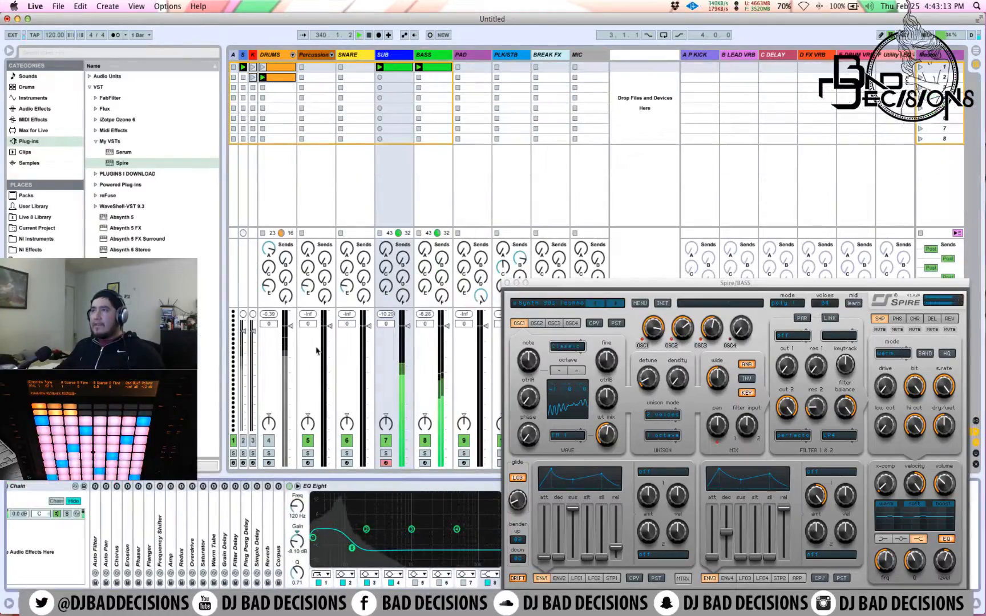
{"action": "left_click", "coordinate": [273, 443]}
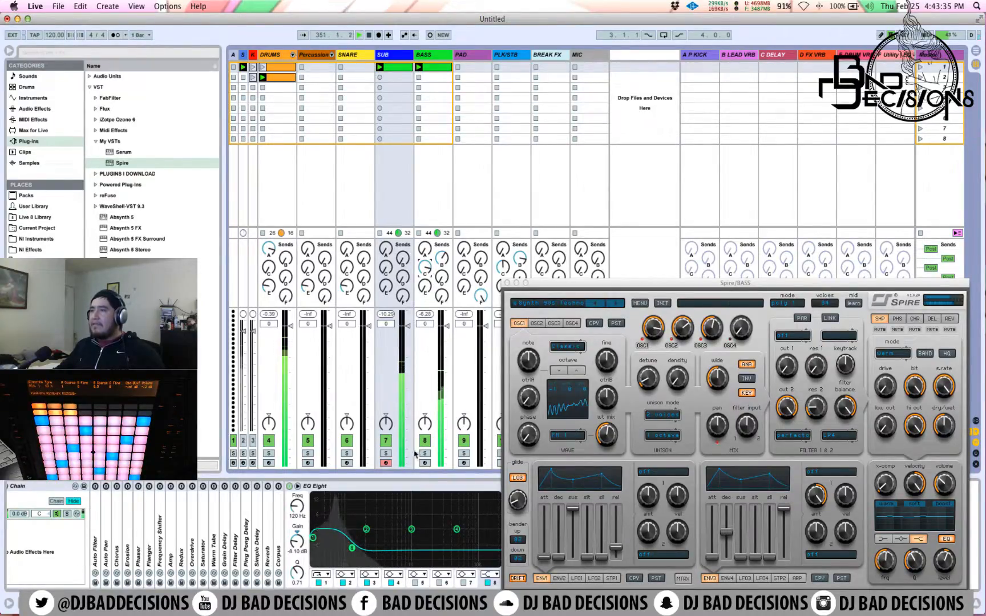
{"action": "left_click", "coordinate": [427, 56]}
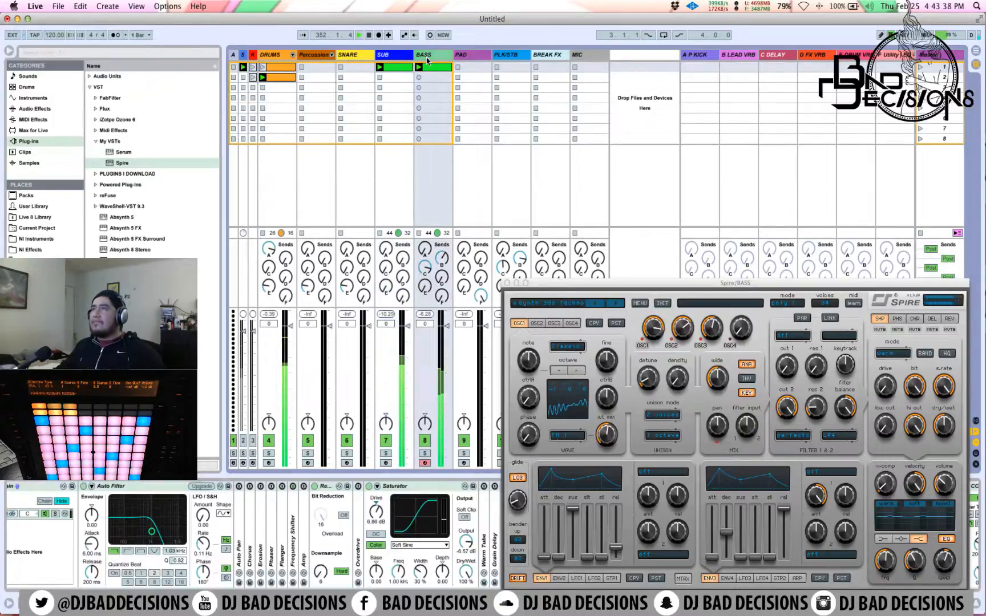
Launch the first DRUMS clip, open its notes and raise the track's send E.
{"action": "left_click", "coordinate": [264, 69]}
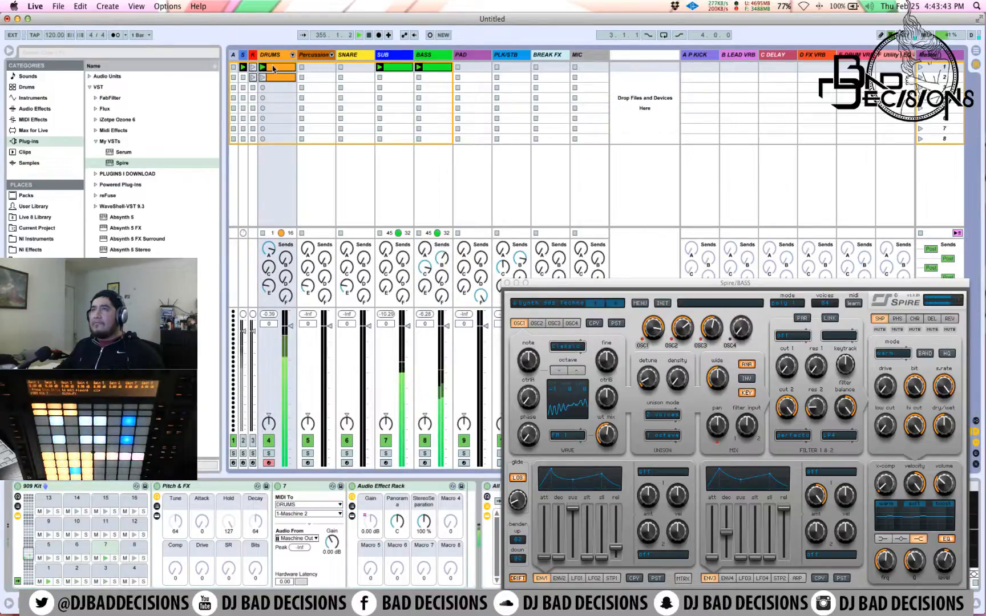
{"action": "double_click", "coordinate": [273, 68]}
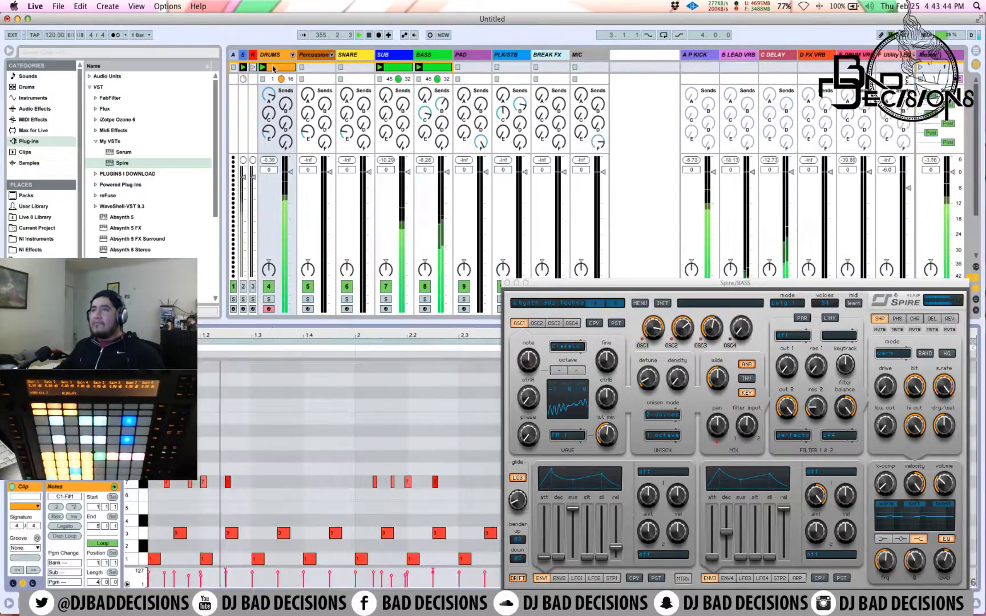
{"action": "left_click", "coordinate": [273, 135]}
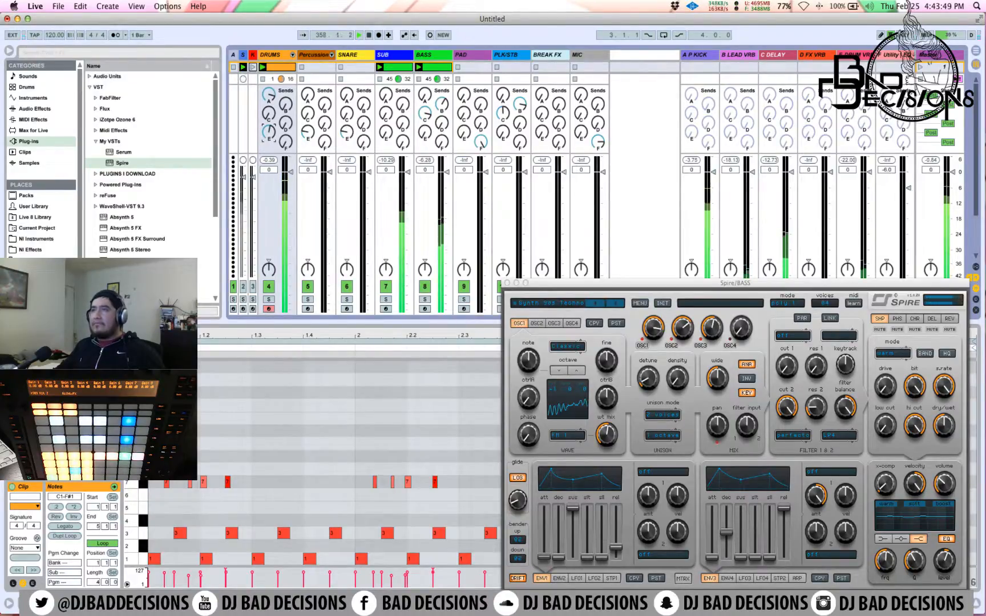
Close the Spire window and delete all pad 7 notes from the DRUMS clip.
{"action": "left_click", "coordinate": [508, 283]}
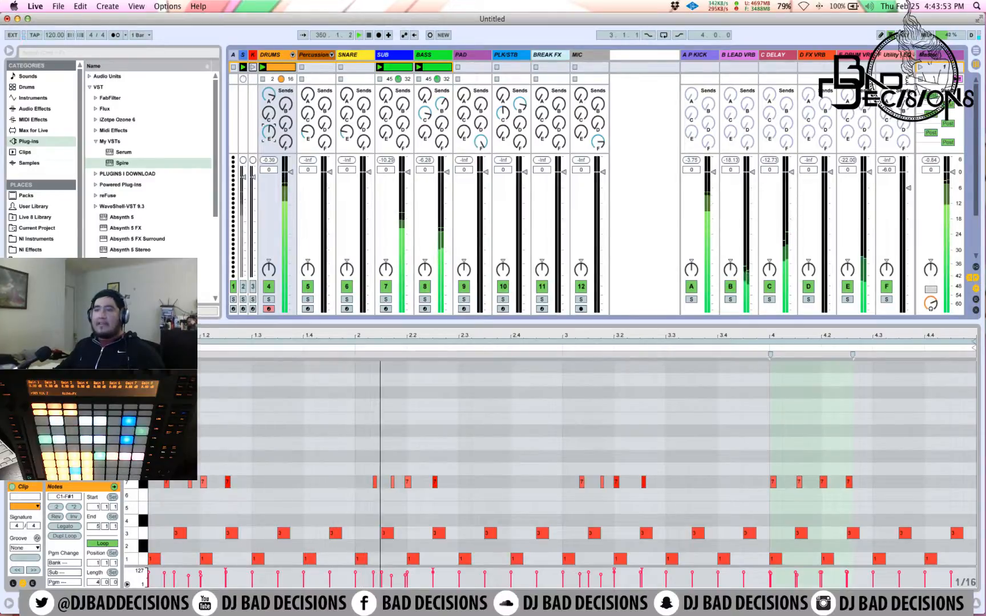
{"action": "left_click_drag", "start_coordinate": [177, 474], "coordinate": [930, 451]}
{"action": "key", "text": "Delete"}
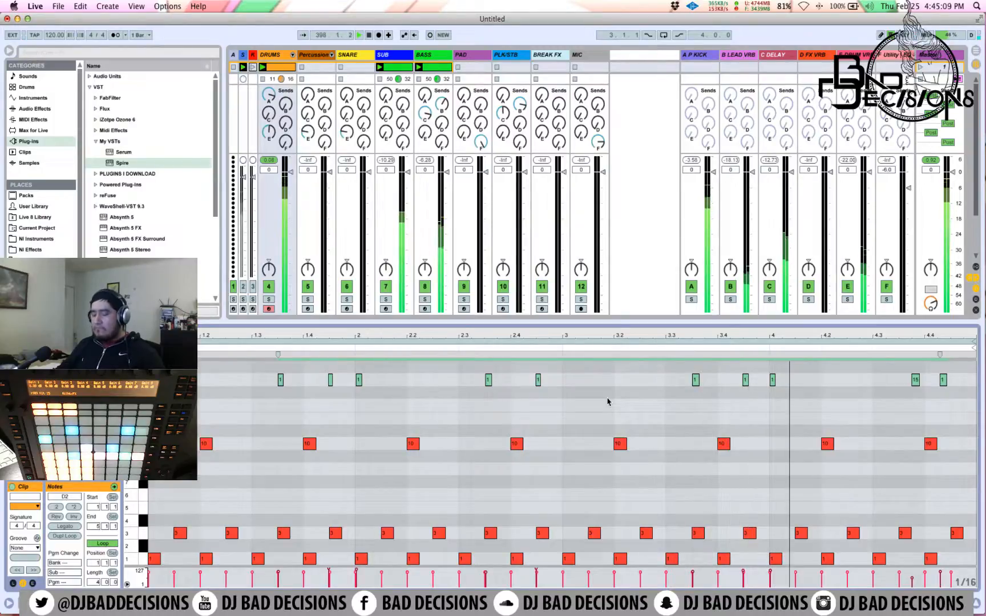
Duplicate the BASS track and transpose all notes in the copied clip up one octave to D4-A#4.
{"action": "double_click", "coordinate": [441, 60]}
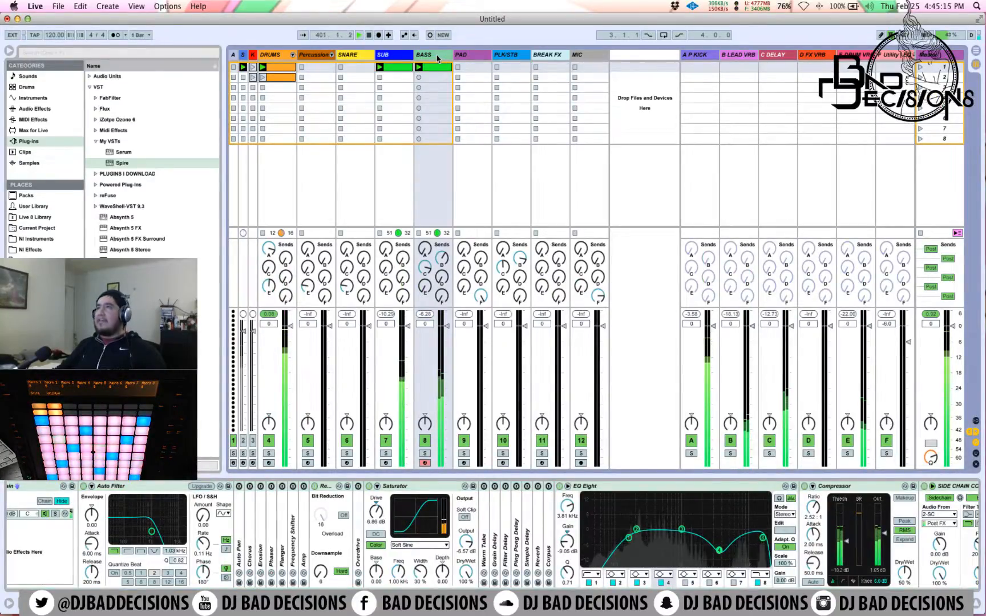
{"action": "key", "text": "super+d"}
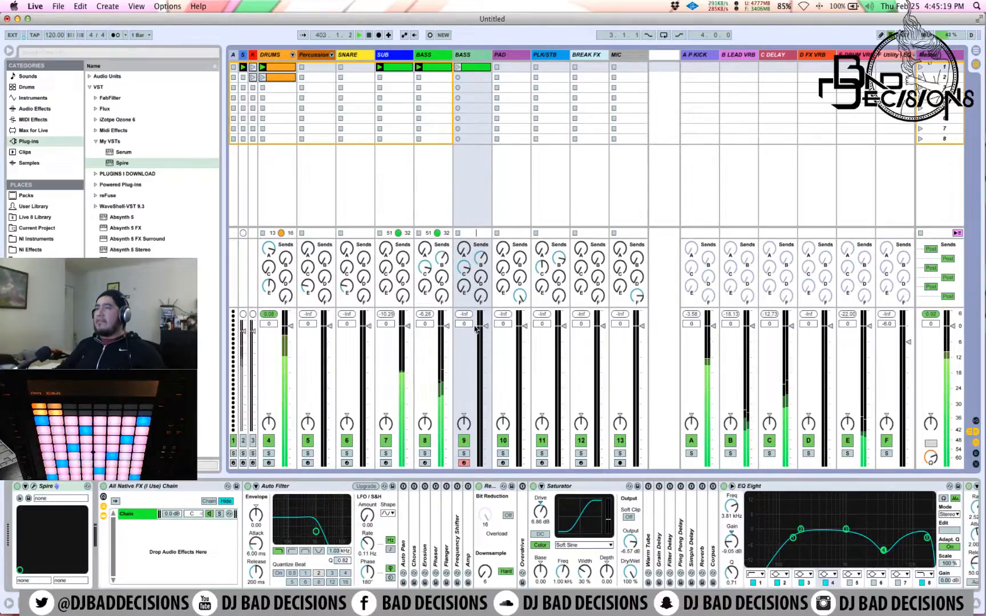
{"action": "left_click", "coordinate": [472, 69]}
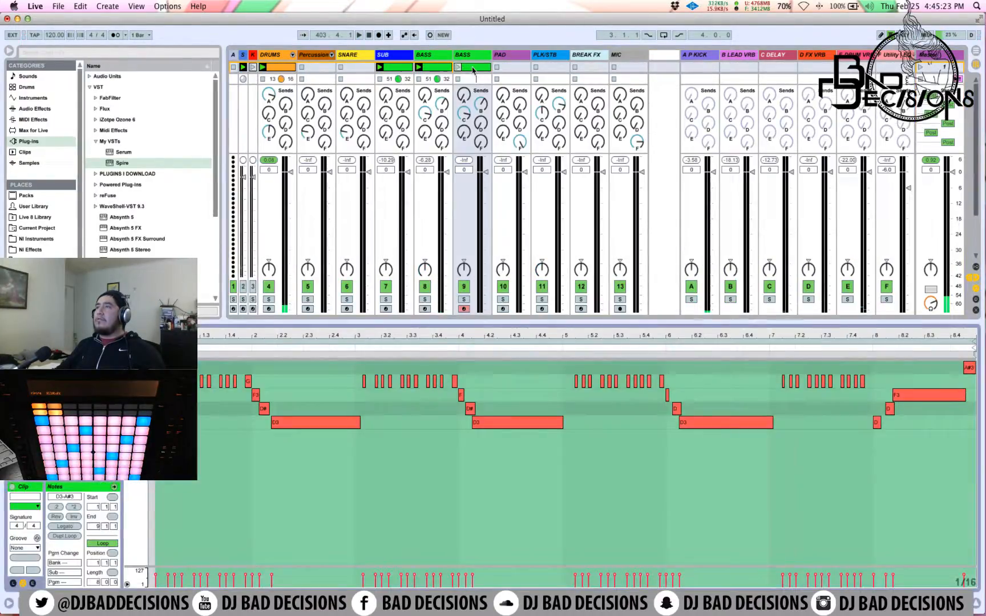
{"action": "left_click", "coordinate": [445, 405]}
{"action": "key", "text": "super+a"}
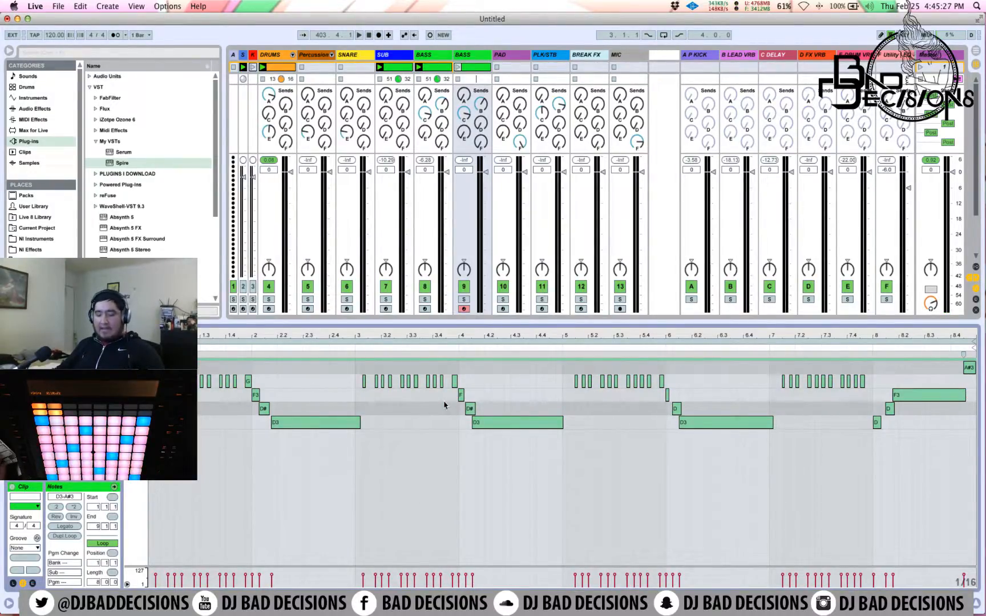
{"action": "key", "text": "shift+Up"}
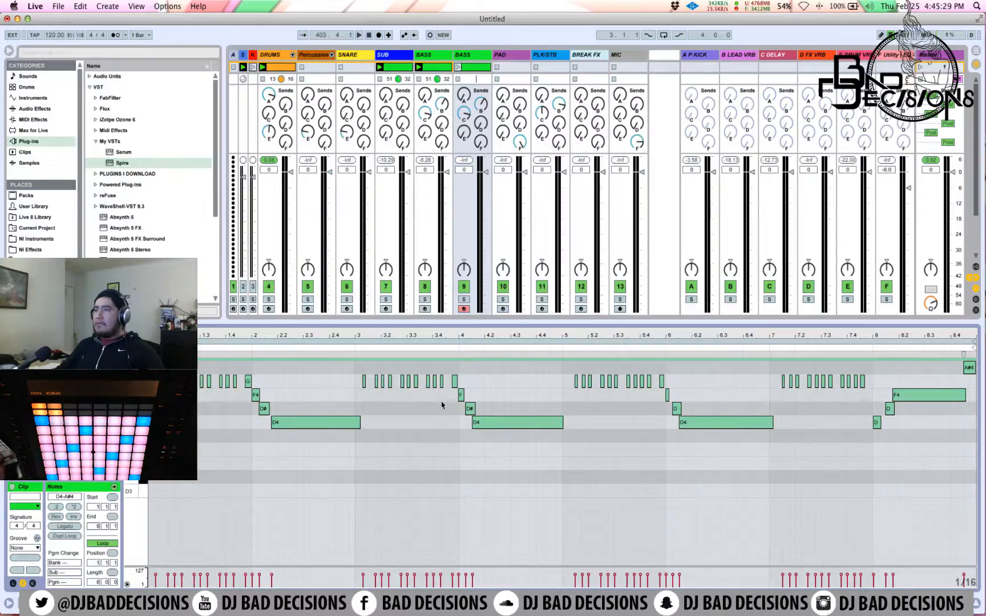
Launch the duplicate BASS clip and set its Auto Filter cutoff to 3.24 kHz, comparing it with the original BASS using solo.
{"action": "left_click", "coordinate": [458, 68]}
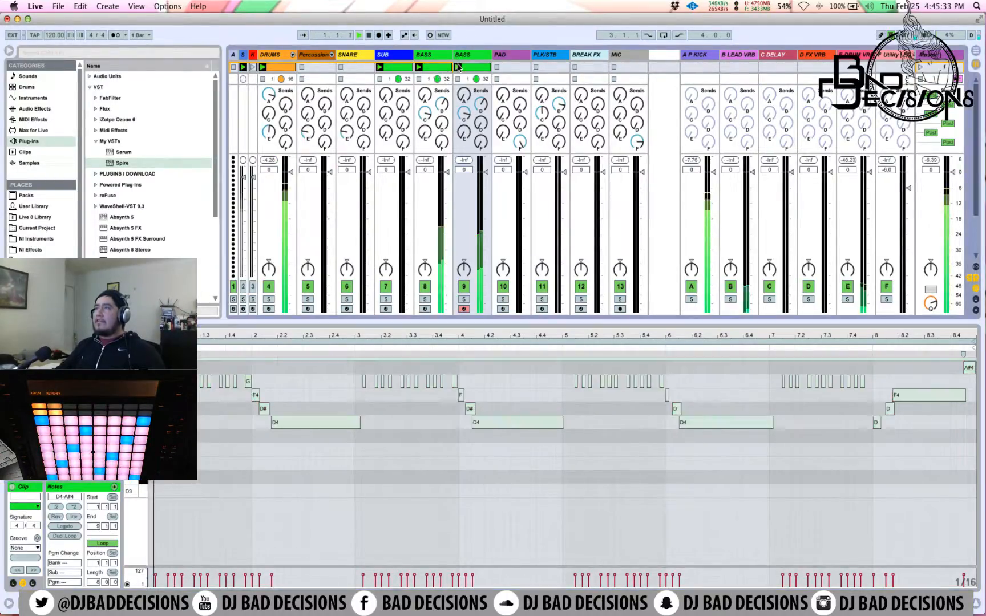
{"action": "left_click", "coordinate": [463, 299]}
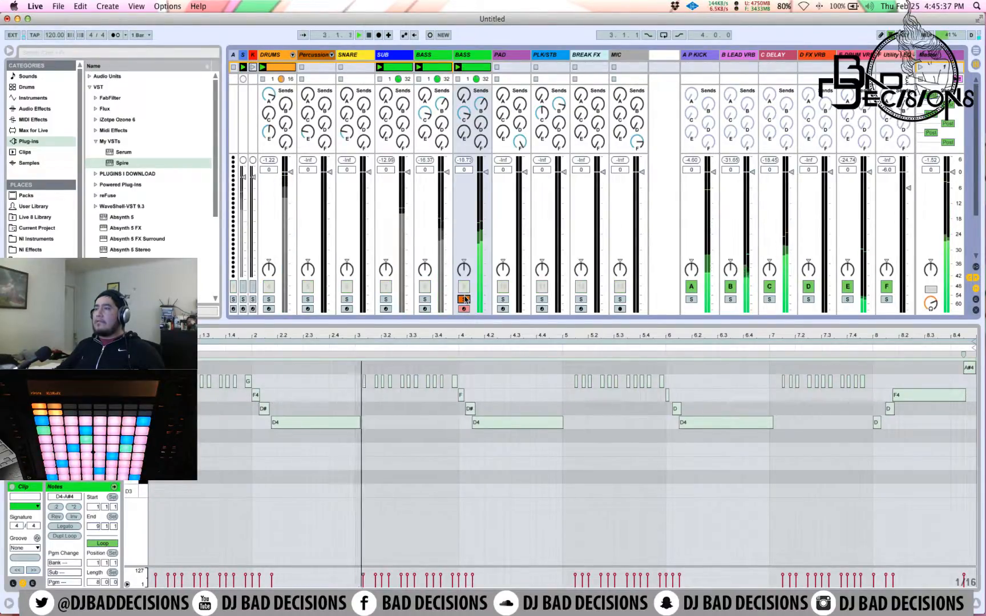
{"action": "double_click", "coordinate": [465, 55]}
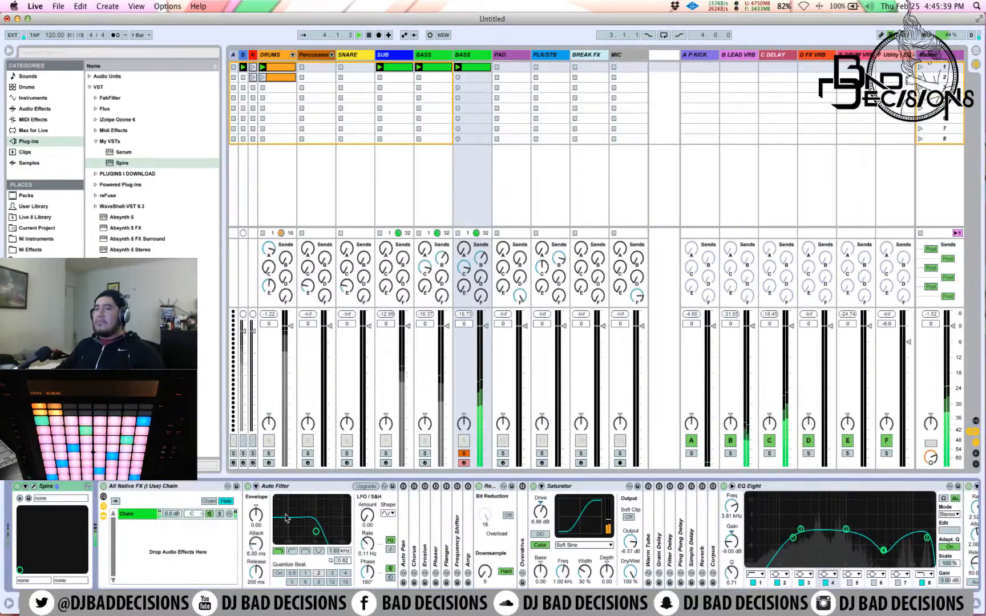
{"action": "left_click_drag", "start_coordinate": [319, 531], "coordinate": [328, 532]}
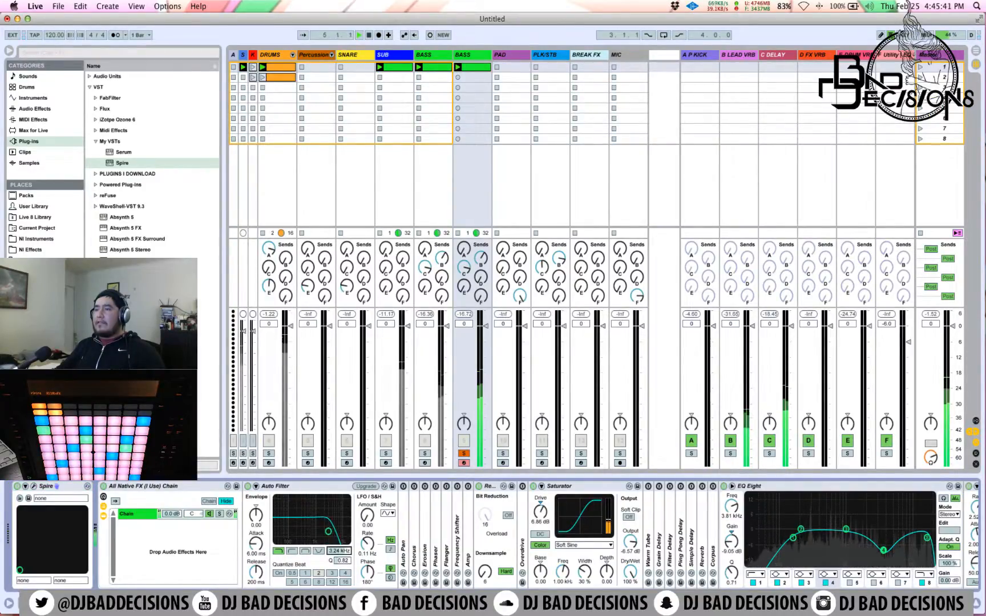
{"action": "left_click", "coordinate": [425, 454]}
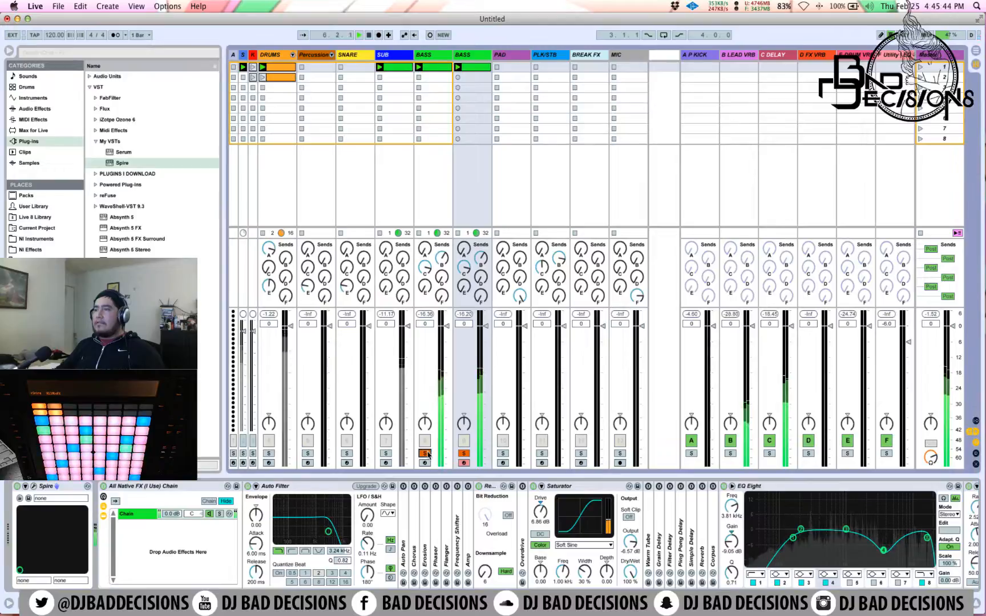
{"action": "left_click", "coordinate": [464, 454]}
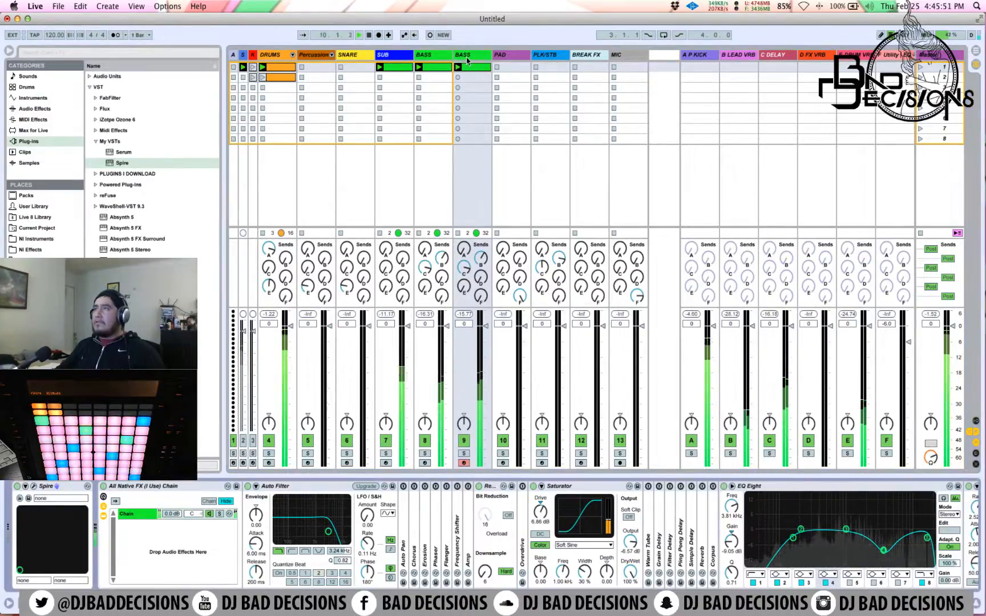
Open Spire on the duplicate BASS track and step forward through its presets to the Synth Devils patch during playback.
{"action": "left_click", "coordinate": [34, 487]}
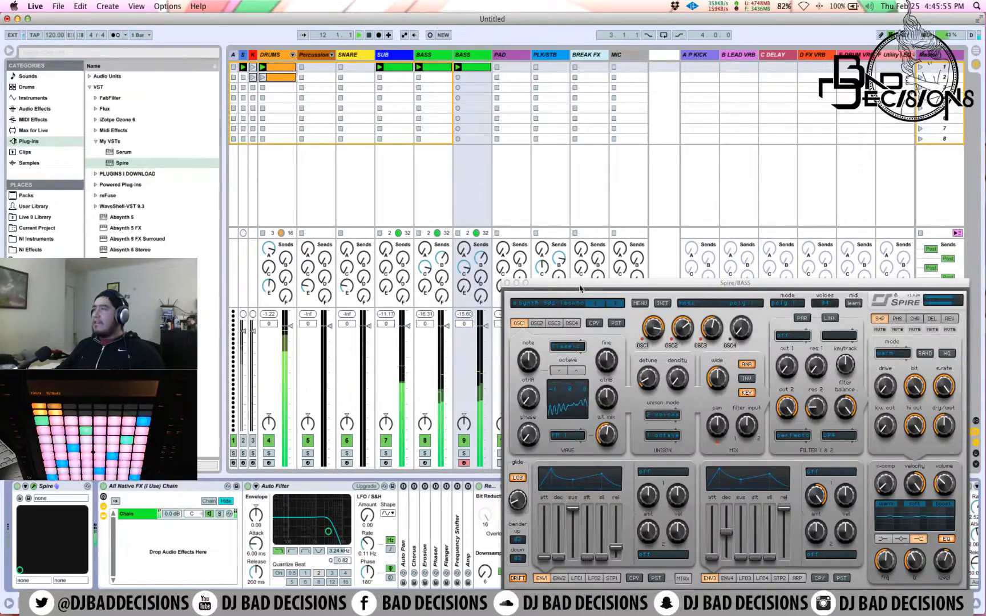
{"action": "left_click_drag", "start_coordinate": [581, 288], "coordinate": [496, 285]}
{"action": "left_click", "coordinate": [531, 300]}
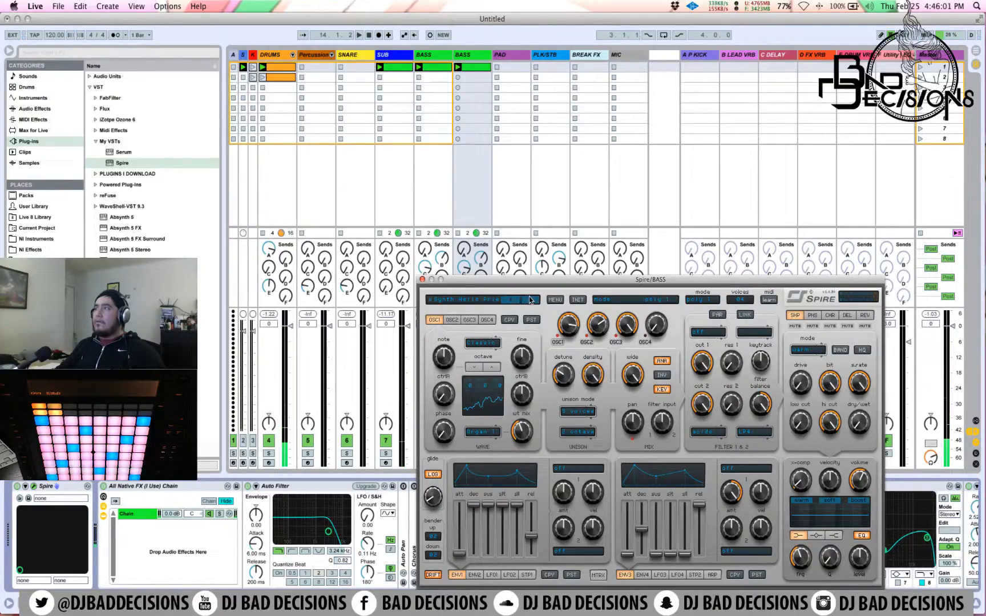
{"action": "key", "text": "space"}
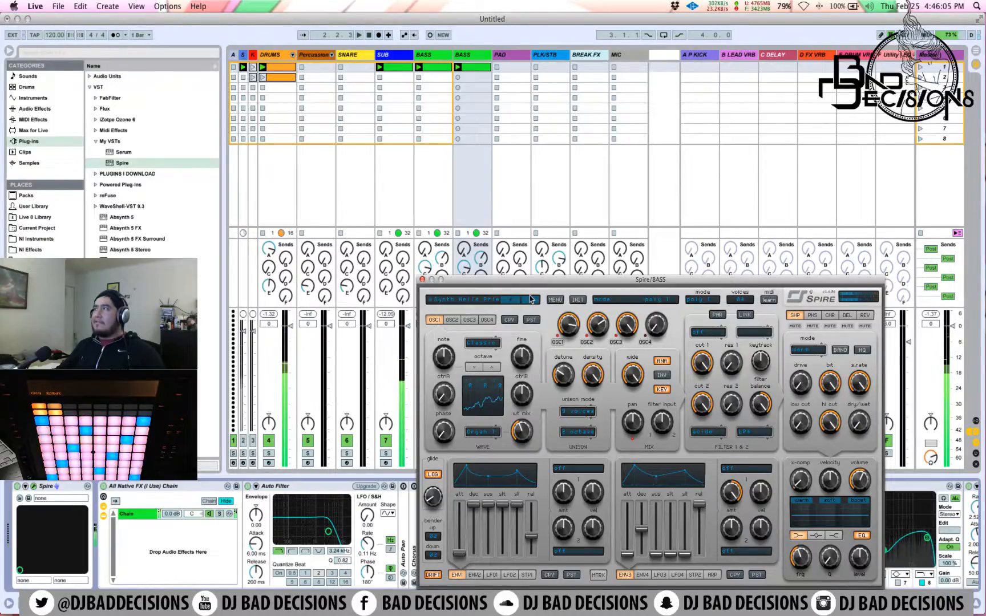
{"action": "left_click_drag", "start_coordinate": [527, 287], "coordinate": [620, 196]}
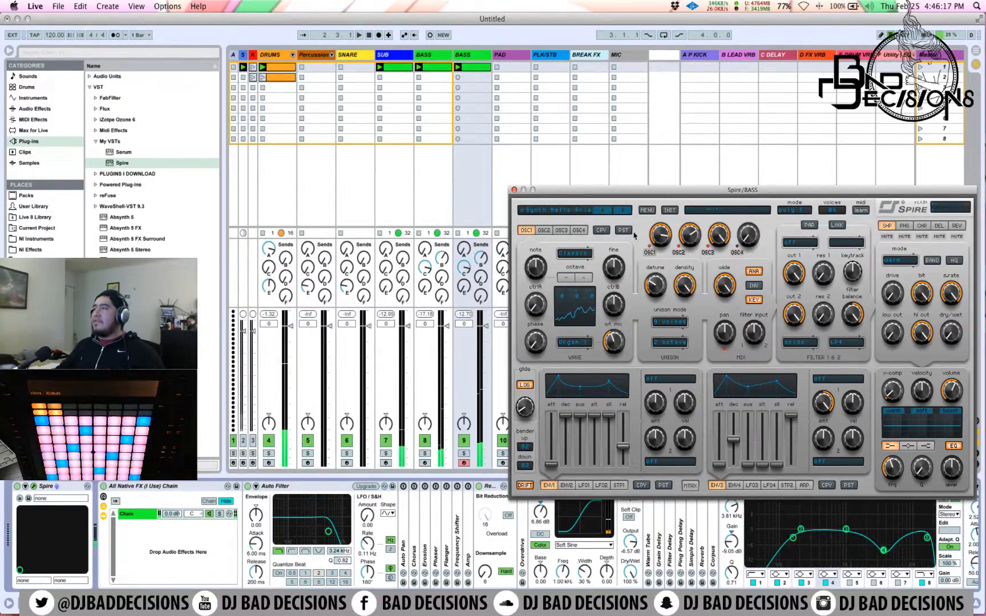
{"action": "left_click", "coordinate": [630, 211]}
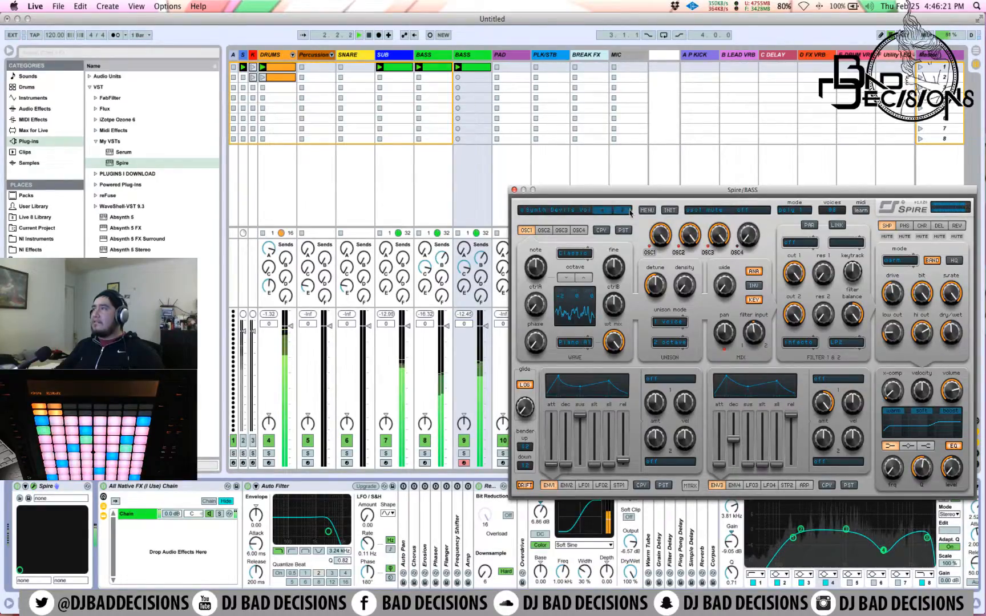
Bypass the duplicate BASS track's Auto Filter while it is soloed, compare it with the original BASS and release the solos.
{"action": "left_click", "coordinate": [464, 454]}
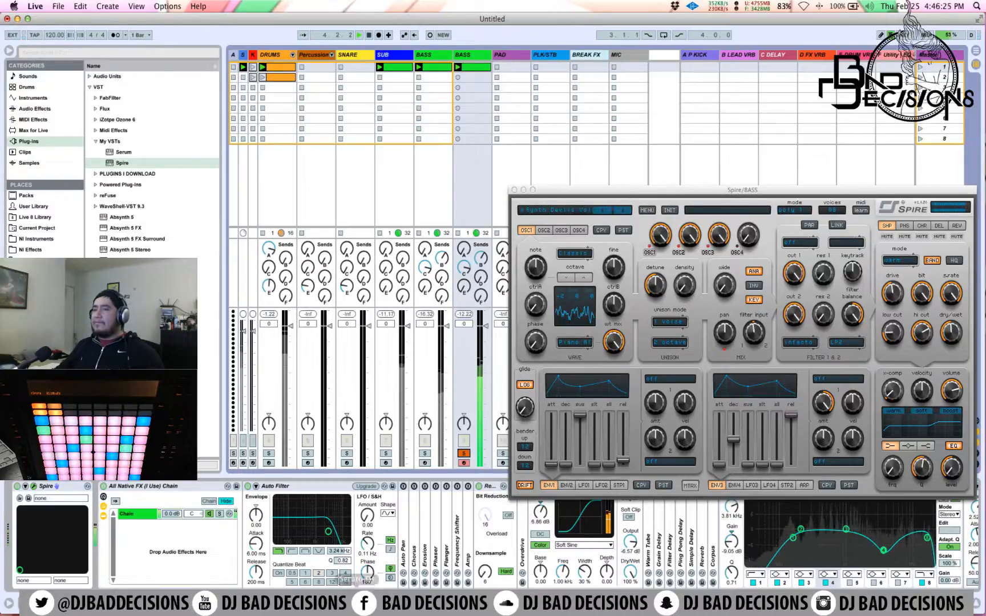
{"action": "left_click", "coordinate": [248, 487]}
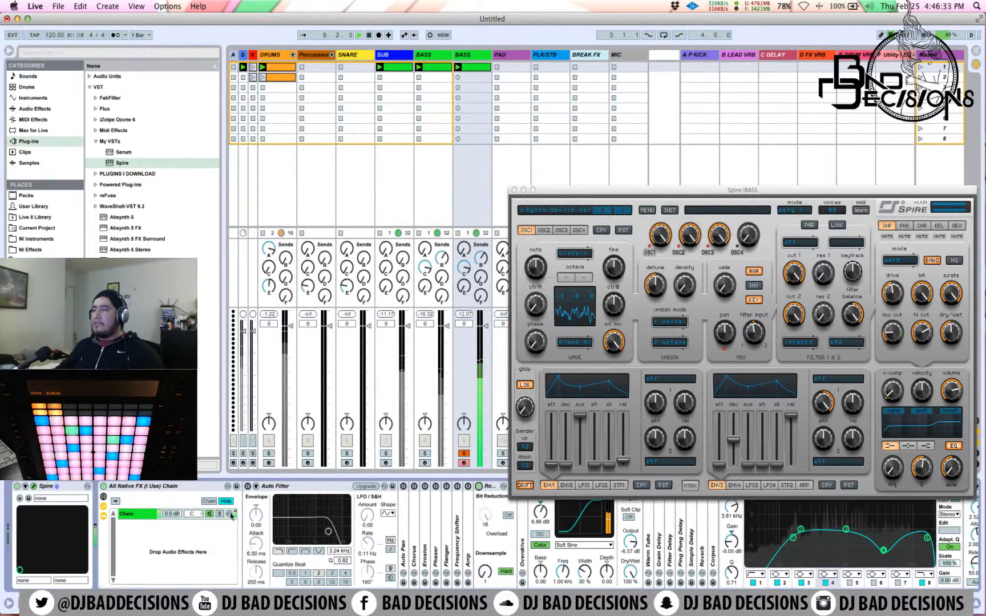
{"action": "left_click", "coordinate": [425, 454]}
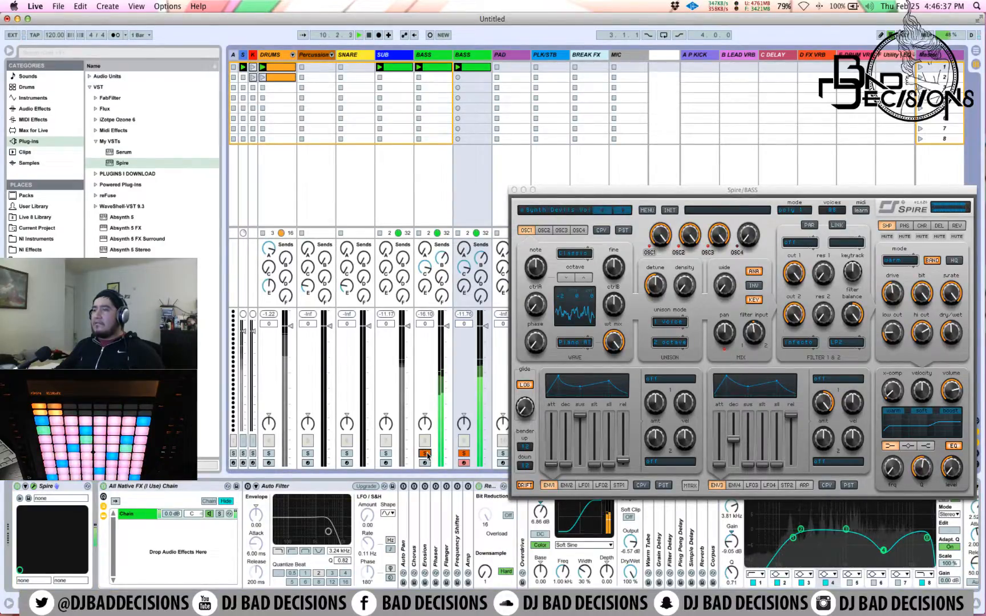
{"action": "left_click", "coordinate": [468, 454]}
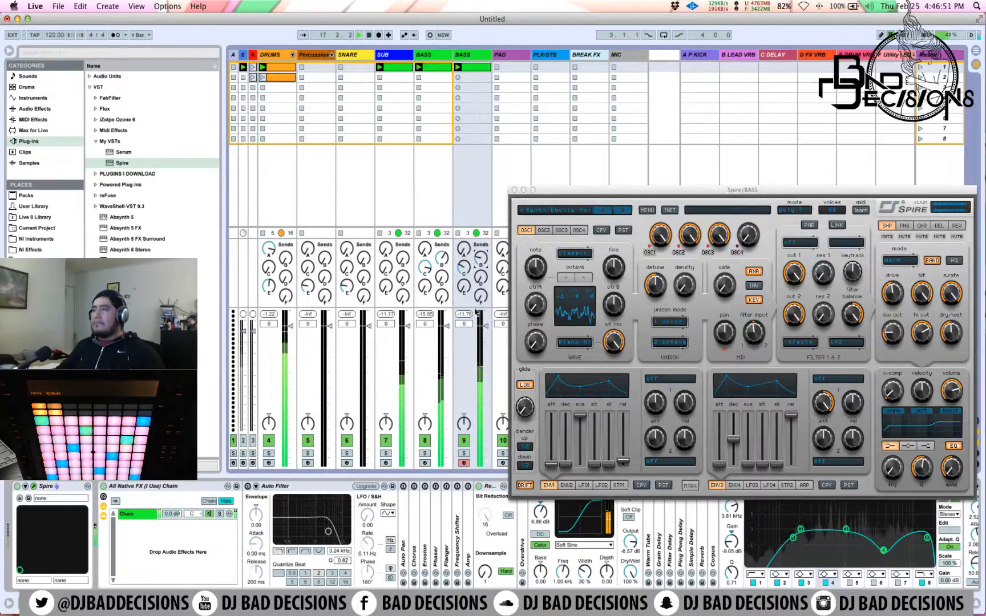
Move the Spire window clear and examine the duplicate BASS track's effects from the Auto Filter through the side chain compressor.
{"action": "left_click_drag", "start_coordinate": [579, 192], "coordinate": [569, 81]}
{"action": "left_click", "coordinate": [479, 63]}
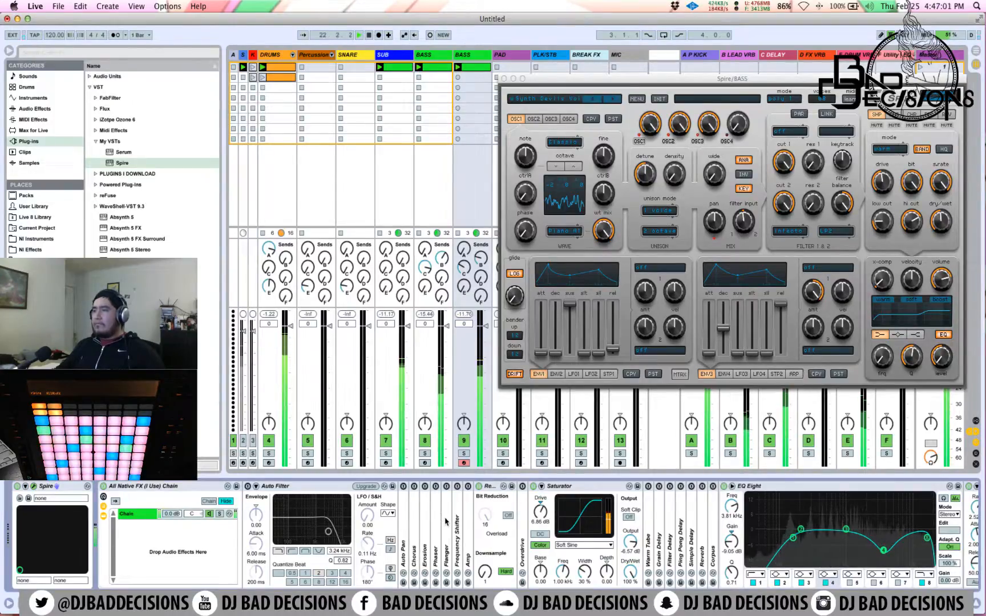
{"action": "scroll", "coordinate": [448, 525], "scroll_direction": "right", "scroll_amount": 5}
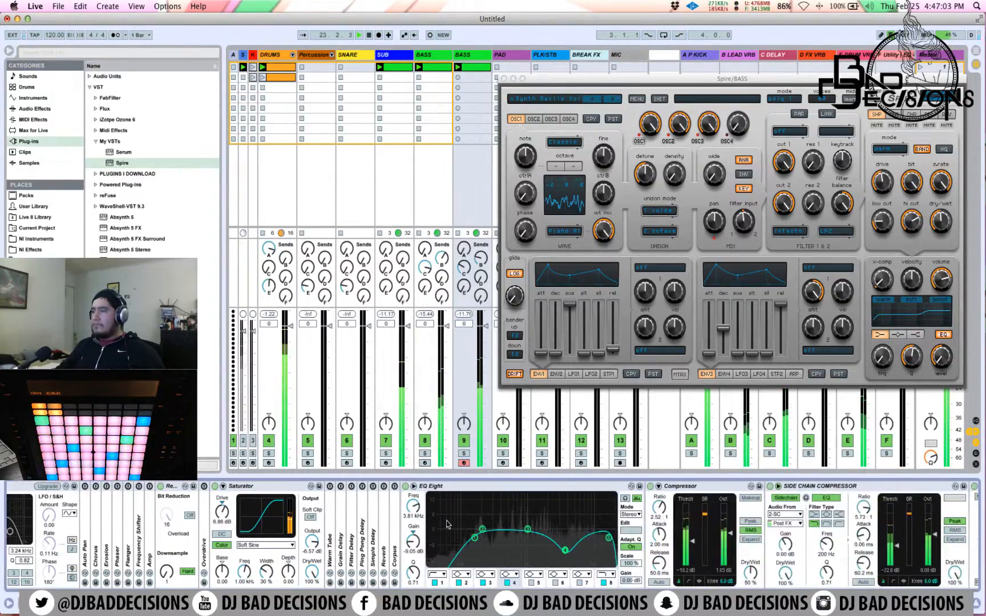
{"action": "scroll", "coordinate": [448, 525], "scroll_direction": "right", "scroll_amount": 3}
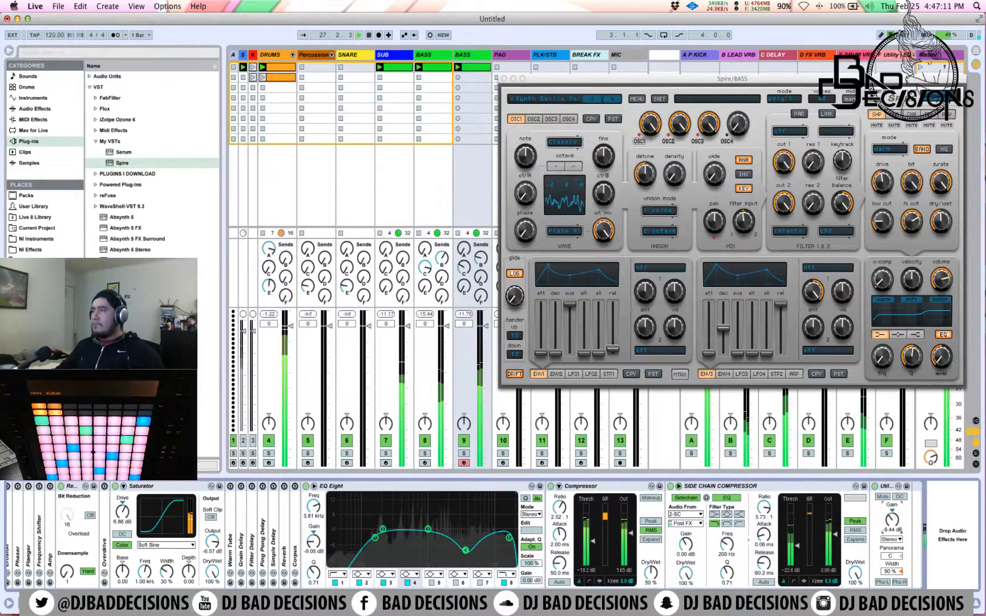
{"action": "scroll", "coordinate": [384, 512], "scroll_direction": "left", "scroll_amount": 10}
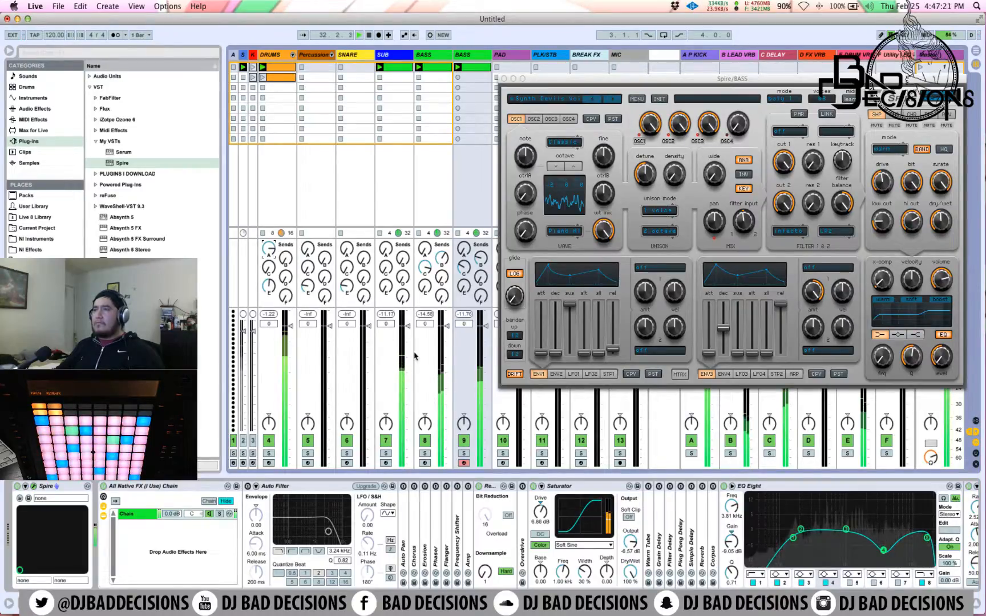
Launch the second DRUMS clip and open the original BASS clip's notes, closing the Spire window.
{"action": "left_click", "coordinate": [262, 78]}
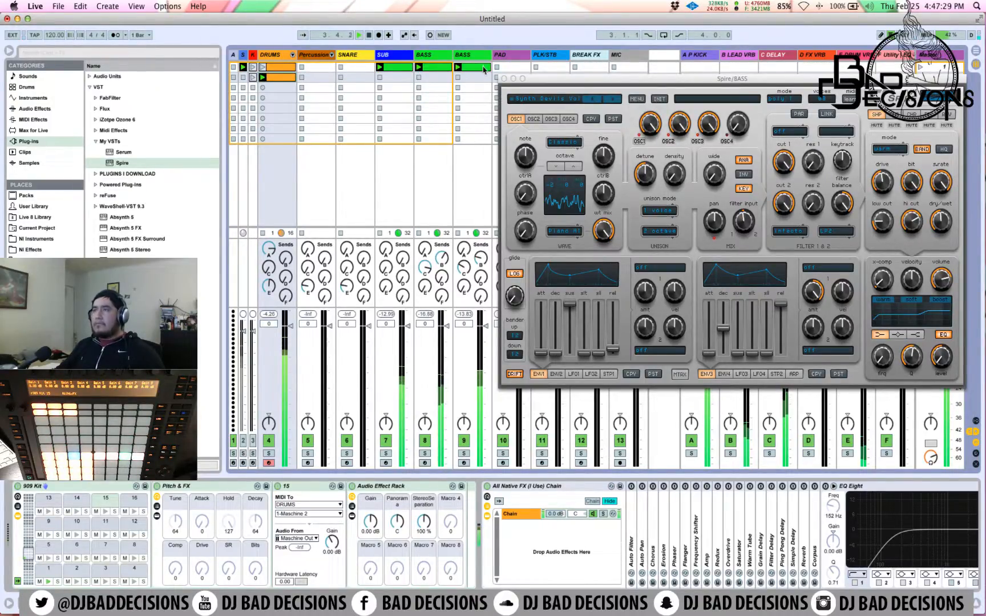
{"action": "double_click", "coordinate": [435, 68]}
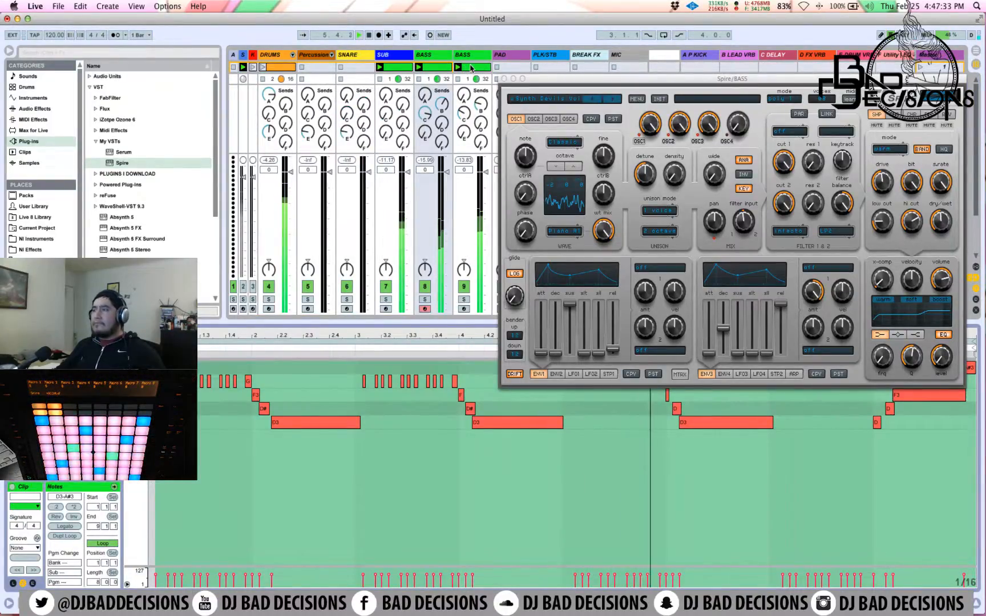
{"action": "left_click", "coordinate": [504, 79]}
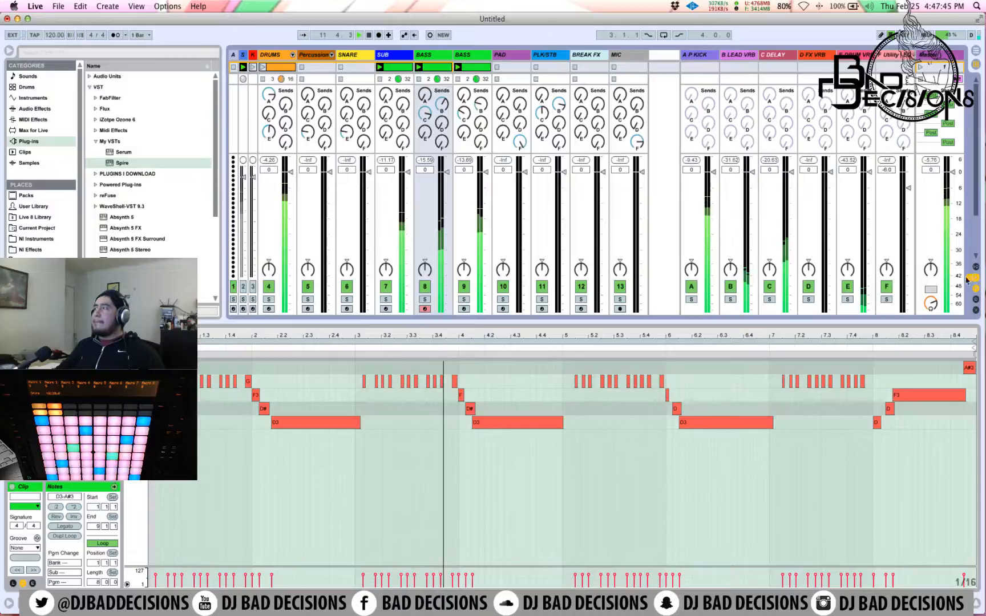
Hide the mixer's sends and return tracks, and replace Absynth 5 on the PAD track with FM8.
{"action": "left_click", "coordinate": [974, 279]}
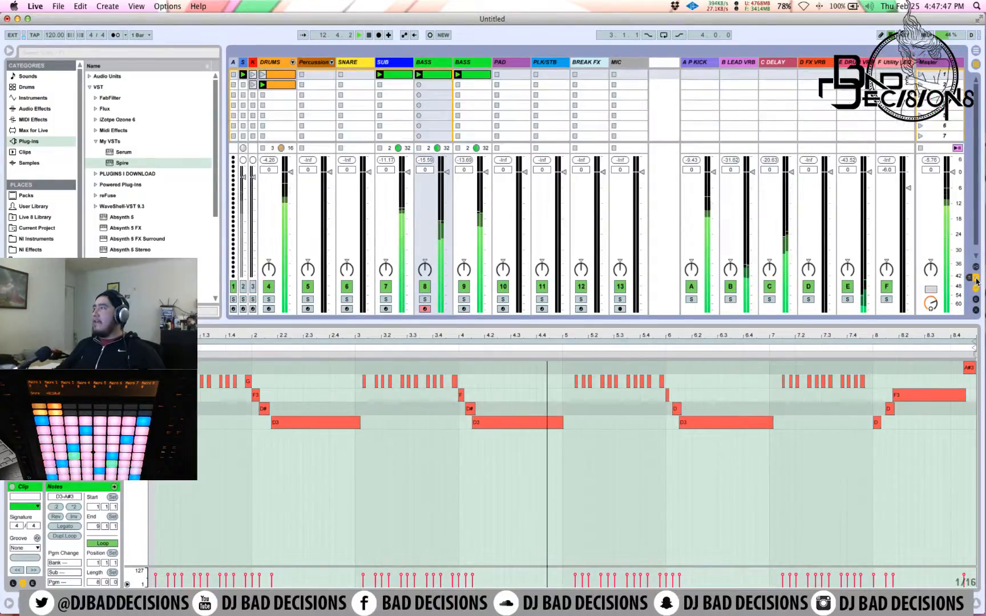
{"action": "left_click", "coordinate": [976, 278]}
{"action": "left_click", "coordinate": [515, 64]}
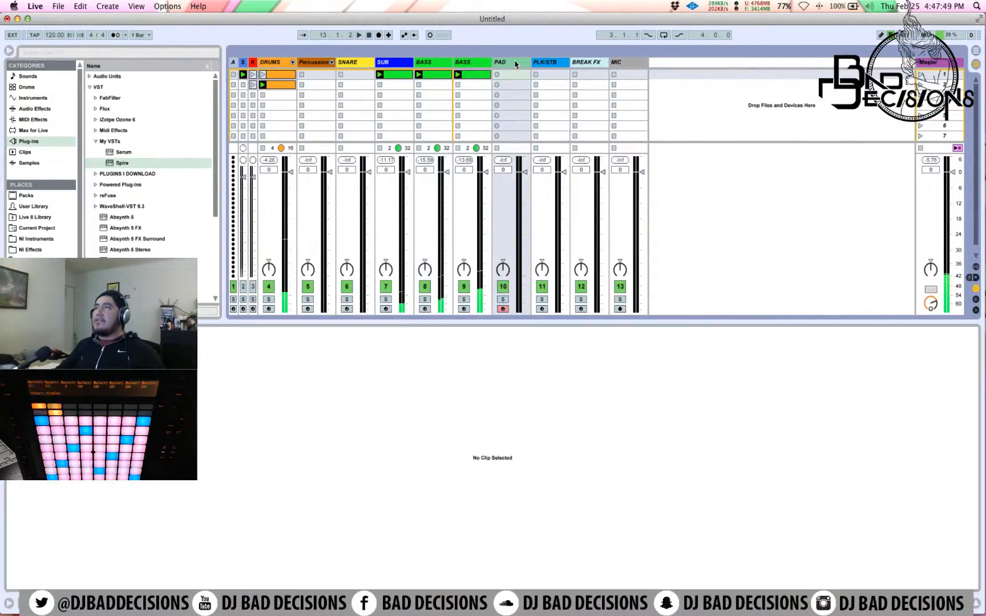
{"action": "double_click", "coordinate": [515, 64]}
{"action": "double_click", "coordinate": [18, 507]}
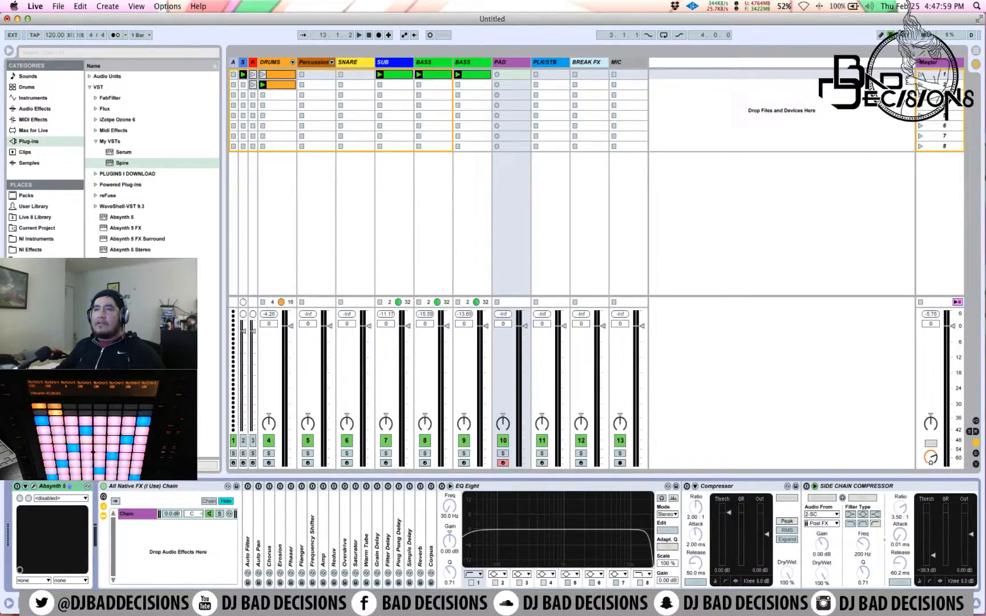
{"action": "left_click", "coordinate": [131, 283]}
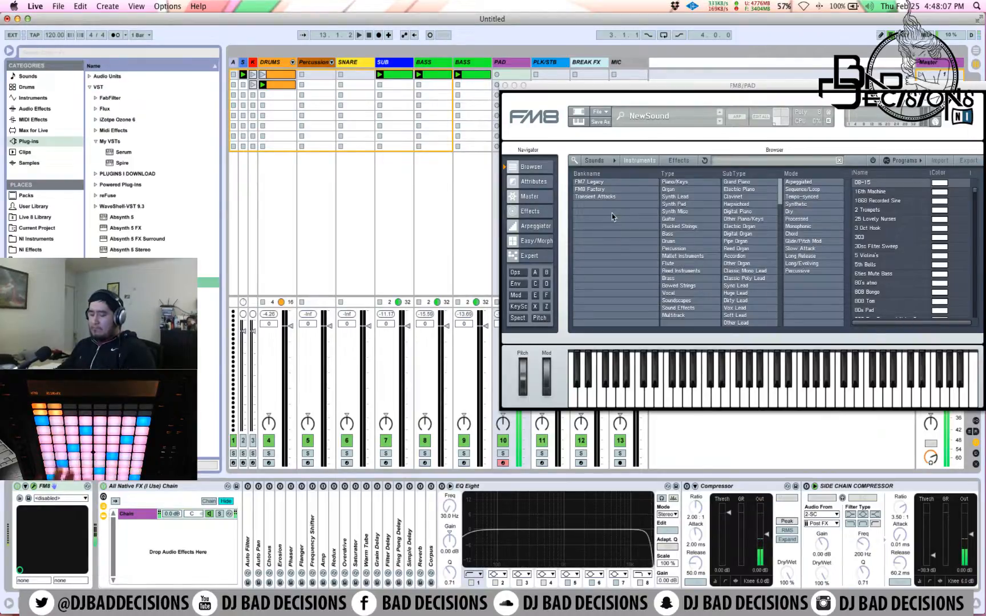
Record an eight-bar FM8 melody ranging from G3 to G4 in the PAD track's first slot and close the FM8 window.
{"action": "key", "text": "space"}
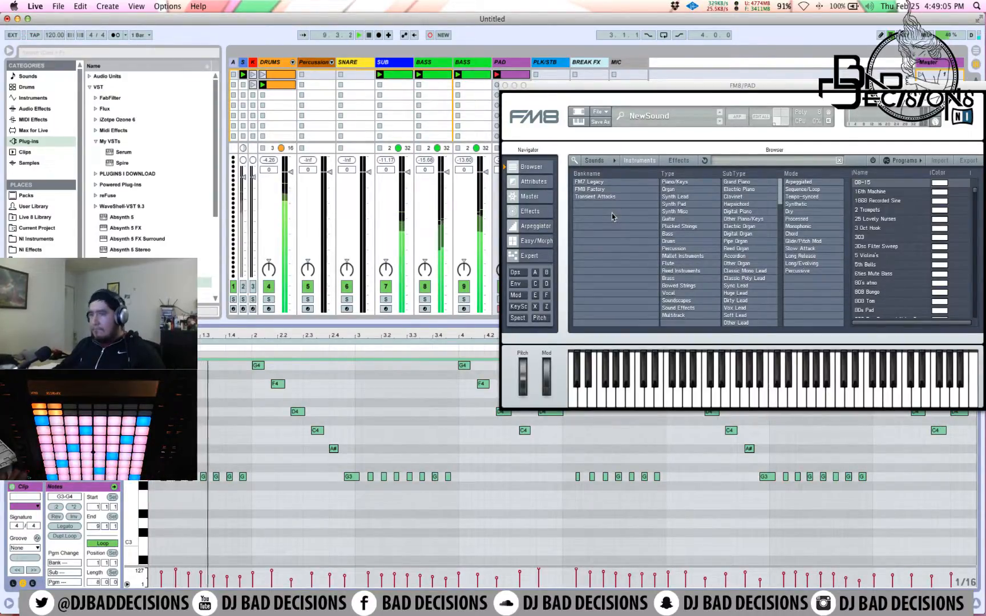
{"action": "left_click_drag", "start_coordinate": [593, 88], "coordinate": [369, 137]}
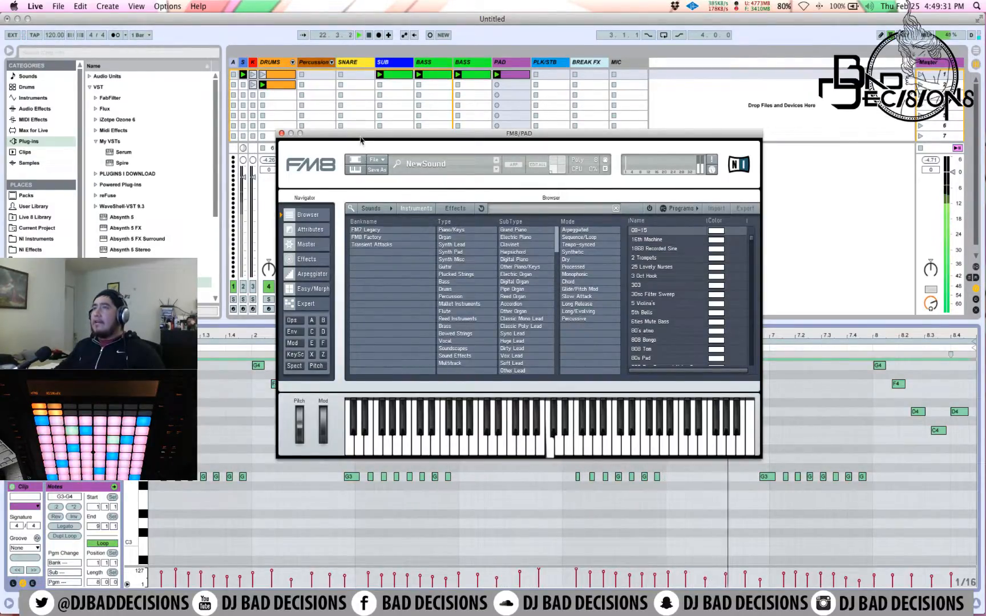
{"action": "left_click", "coordinate": [281, 134]}
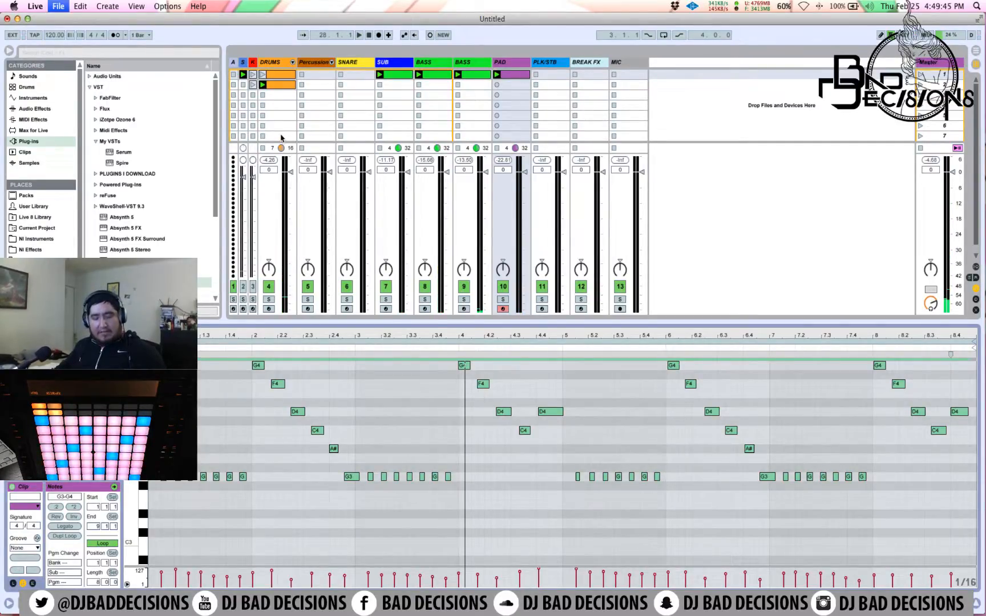
{"action": "key", "text": "super+s"}
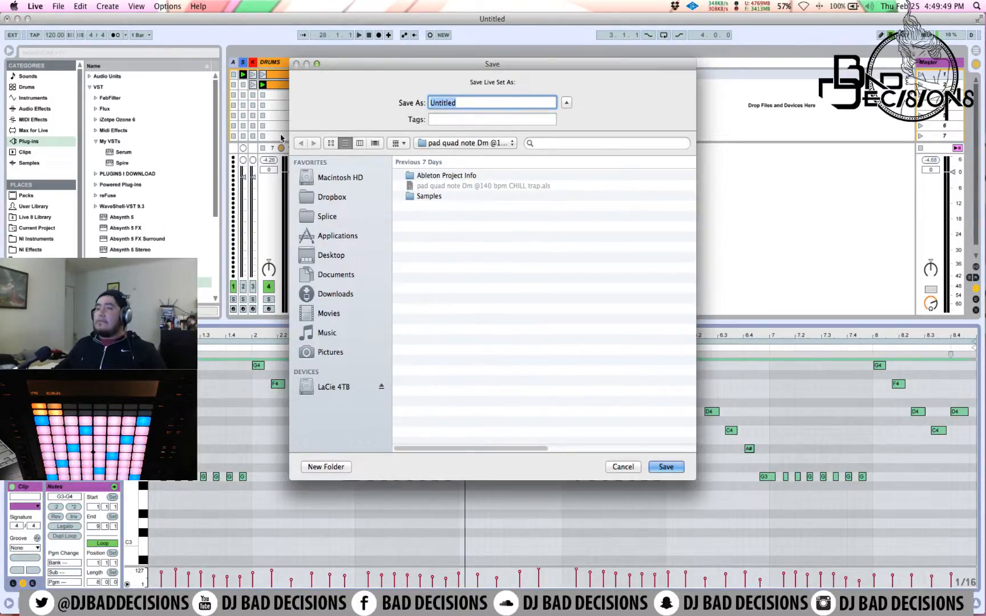
{"action": "key", "text": "BackSpace"}
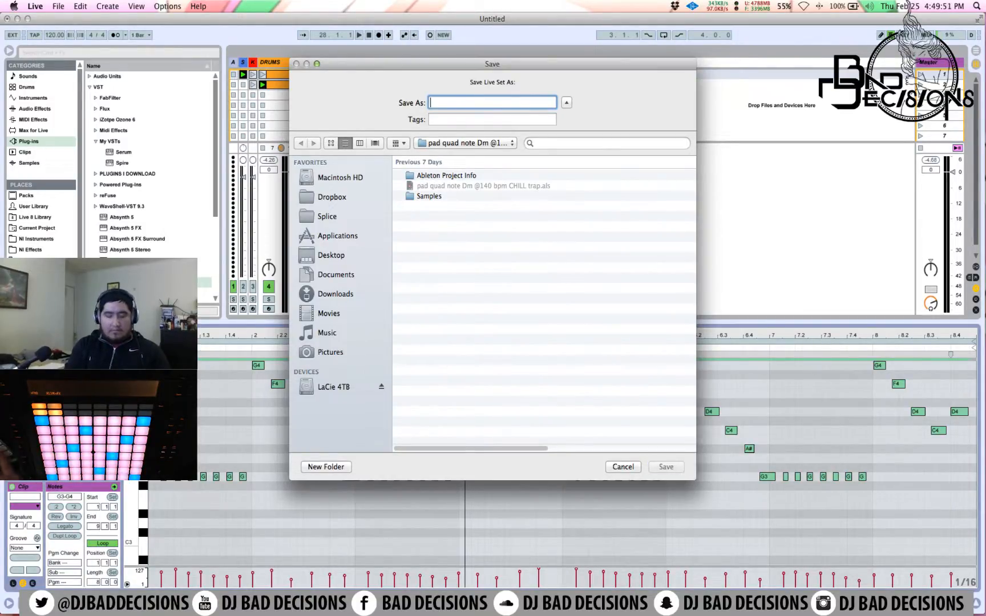
{"action": "type", "text": "house track"}
{"action": "key", "text": "BackSpace"}
{"action": "key", "text": "BackSpace"}
{"action": "key", "text": "Return"}
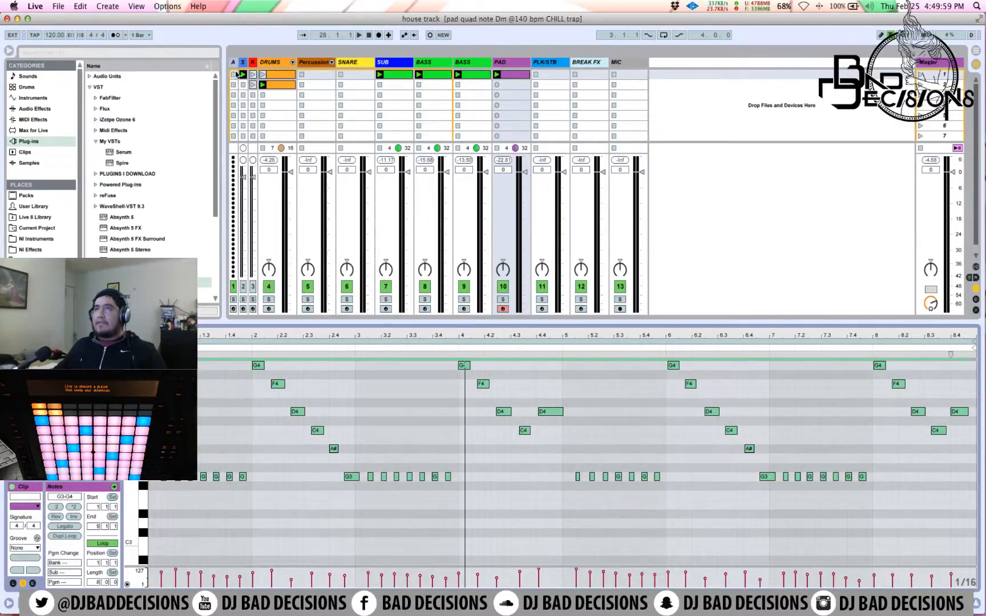
Save the set under the new name "house track for the LIVESTREAM" in the Dance/House folder of NEW PROJECTS 2016.
{"action": "key", "text": "super+shift+s"}
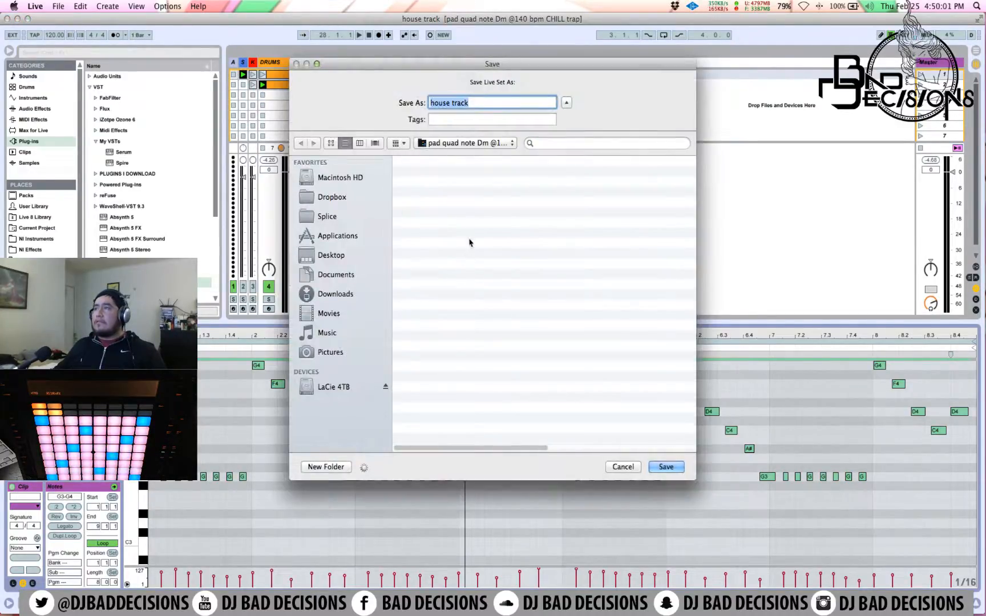
{"action": "left_click", "coordinate": [467, 143]}
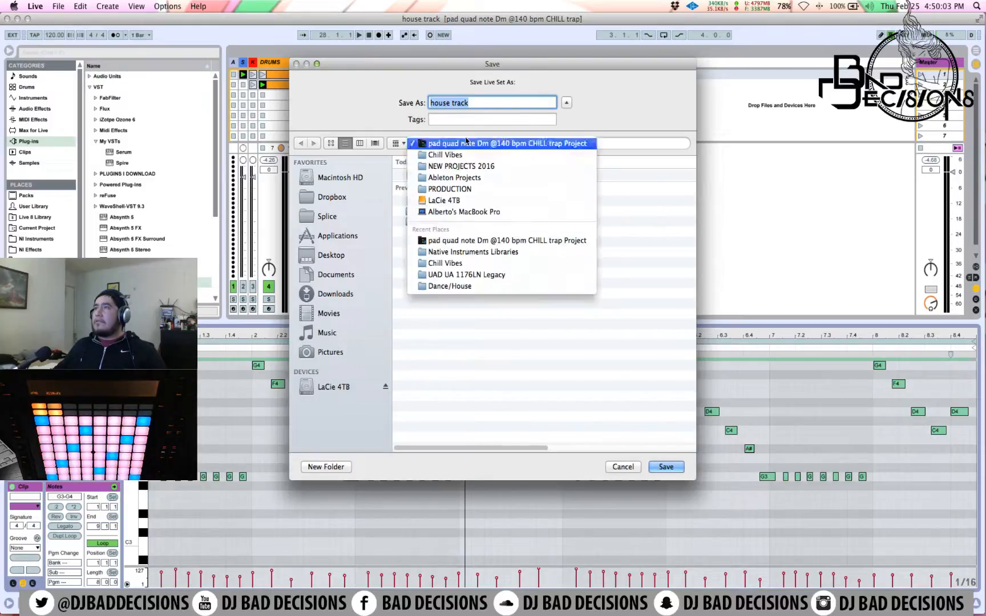
{"action": "left_click", "coordinate": [471, 167]}
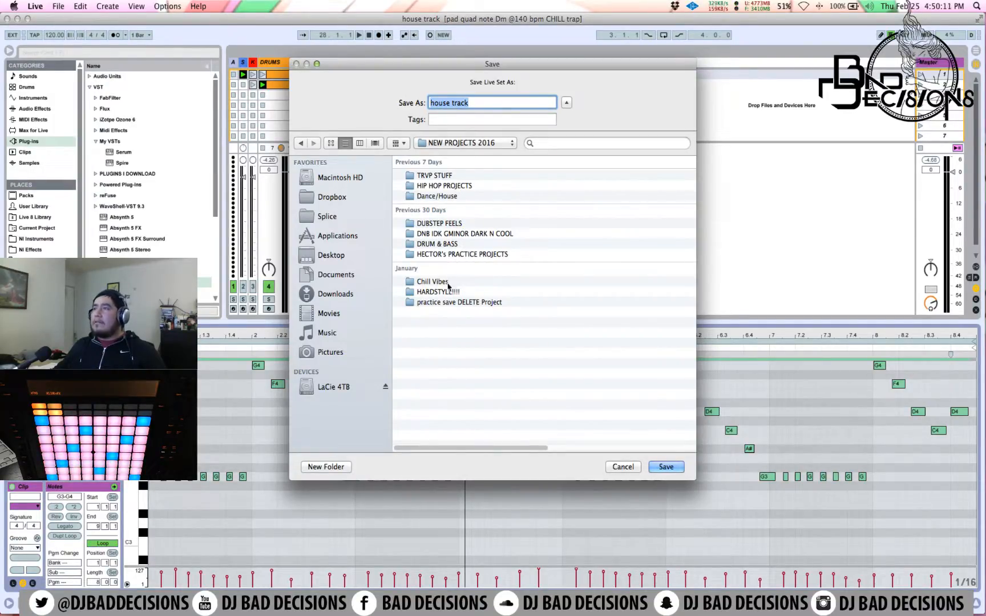
{"action": "double_click", "coordinate": [460, 197]}
{"action": "left_click", "coordinate": [481, 101]}
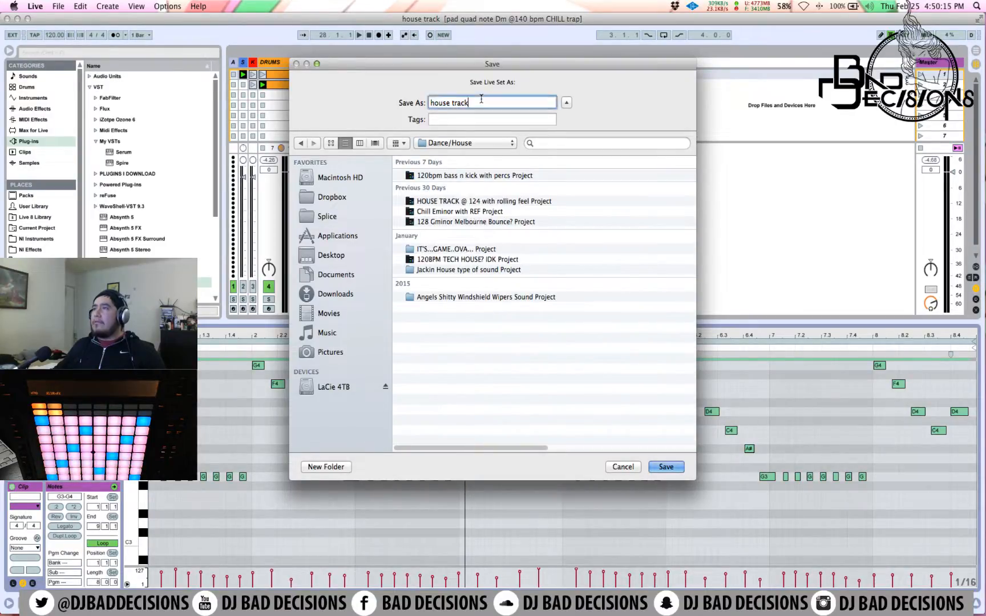
{"action": "type", "text": "for "}
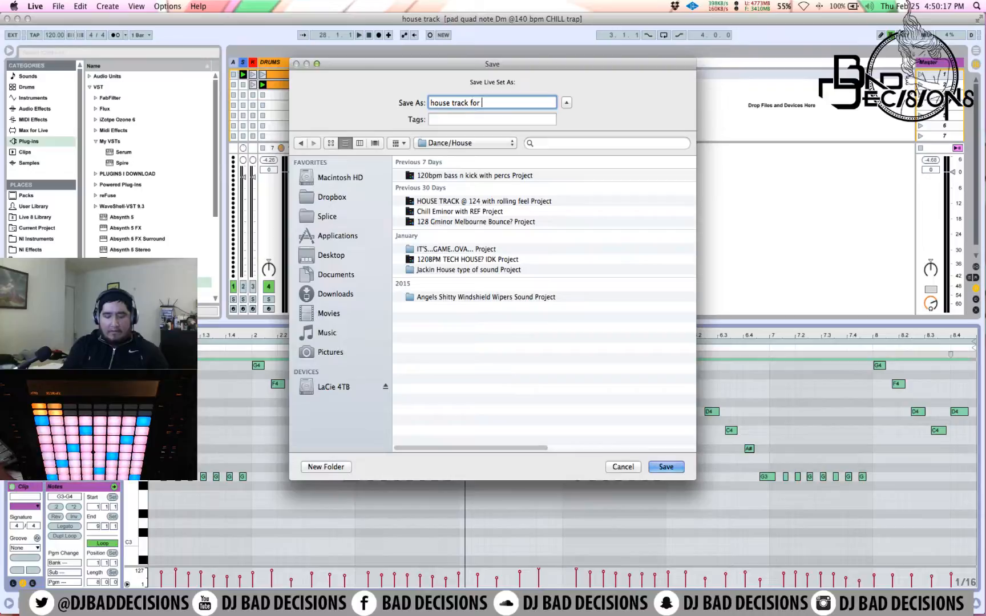
{"action": "type", "text": "the LIVES"}
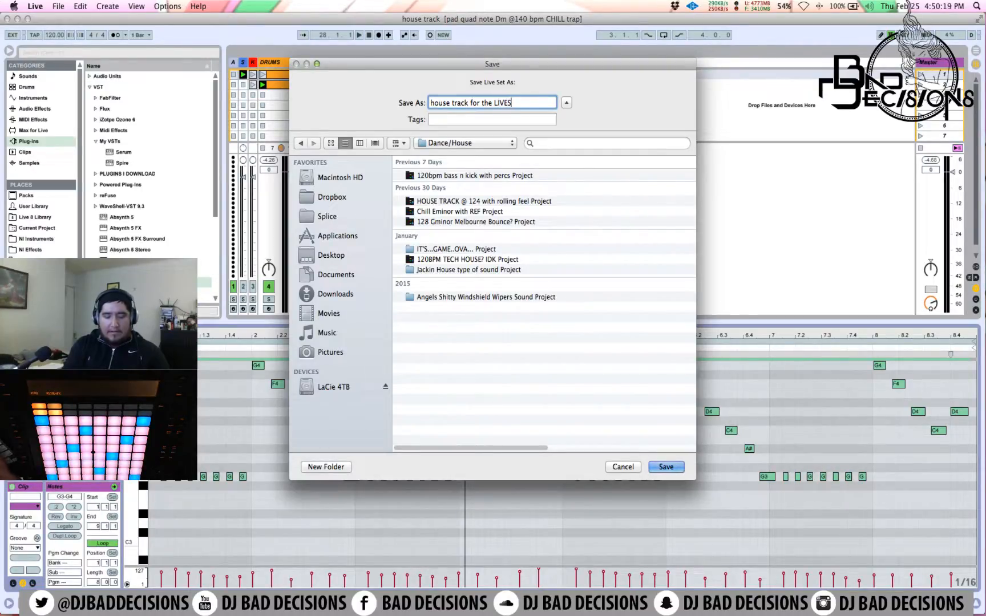
{"action": "type", "text": "TREAM"}
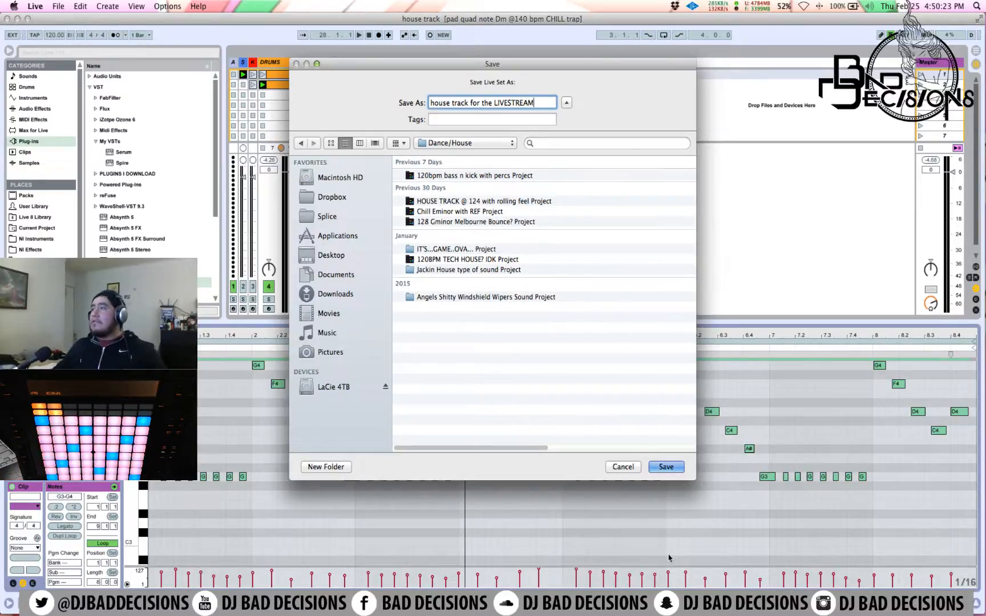
{"action": "left_click", "coordinate": [668, 468]}
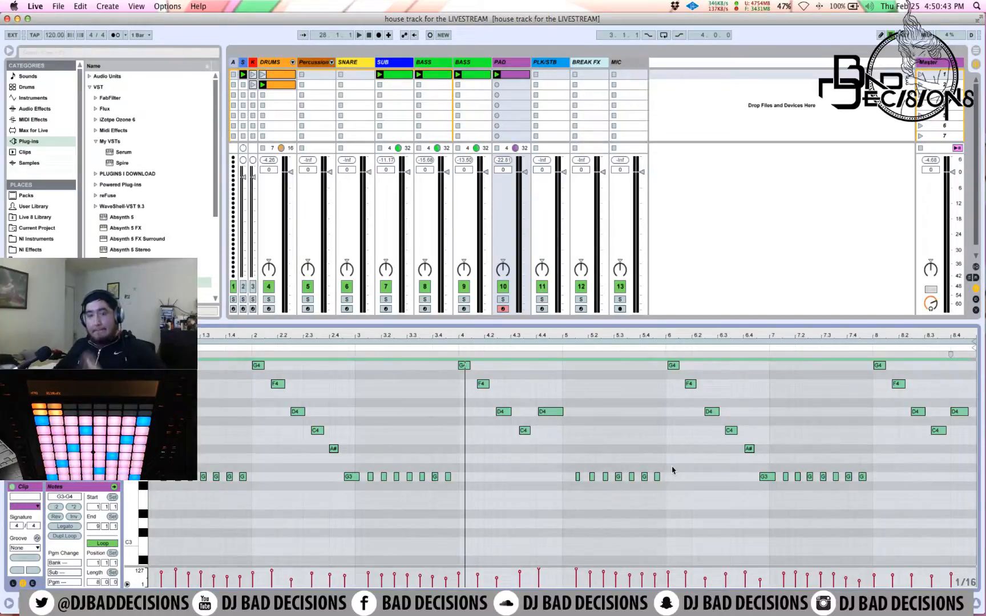
{"action": "mouse_move", "coordinate": [293, 579]}
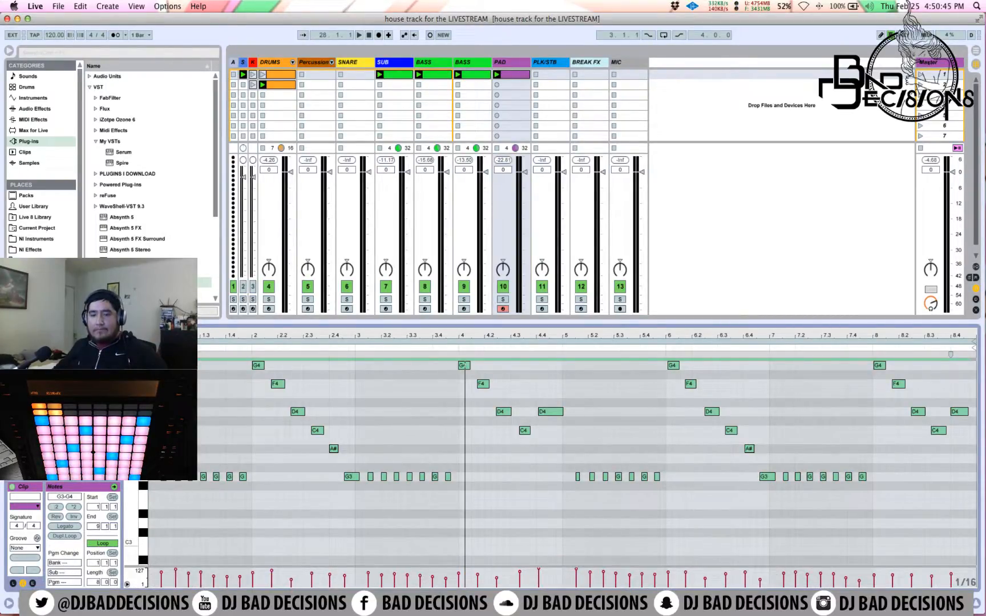